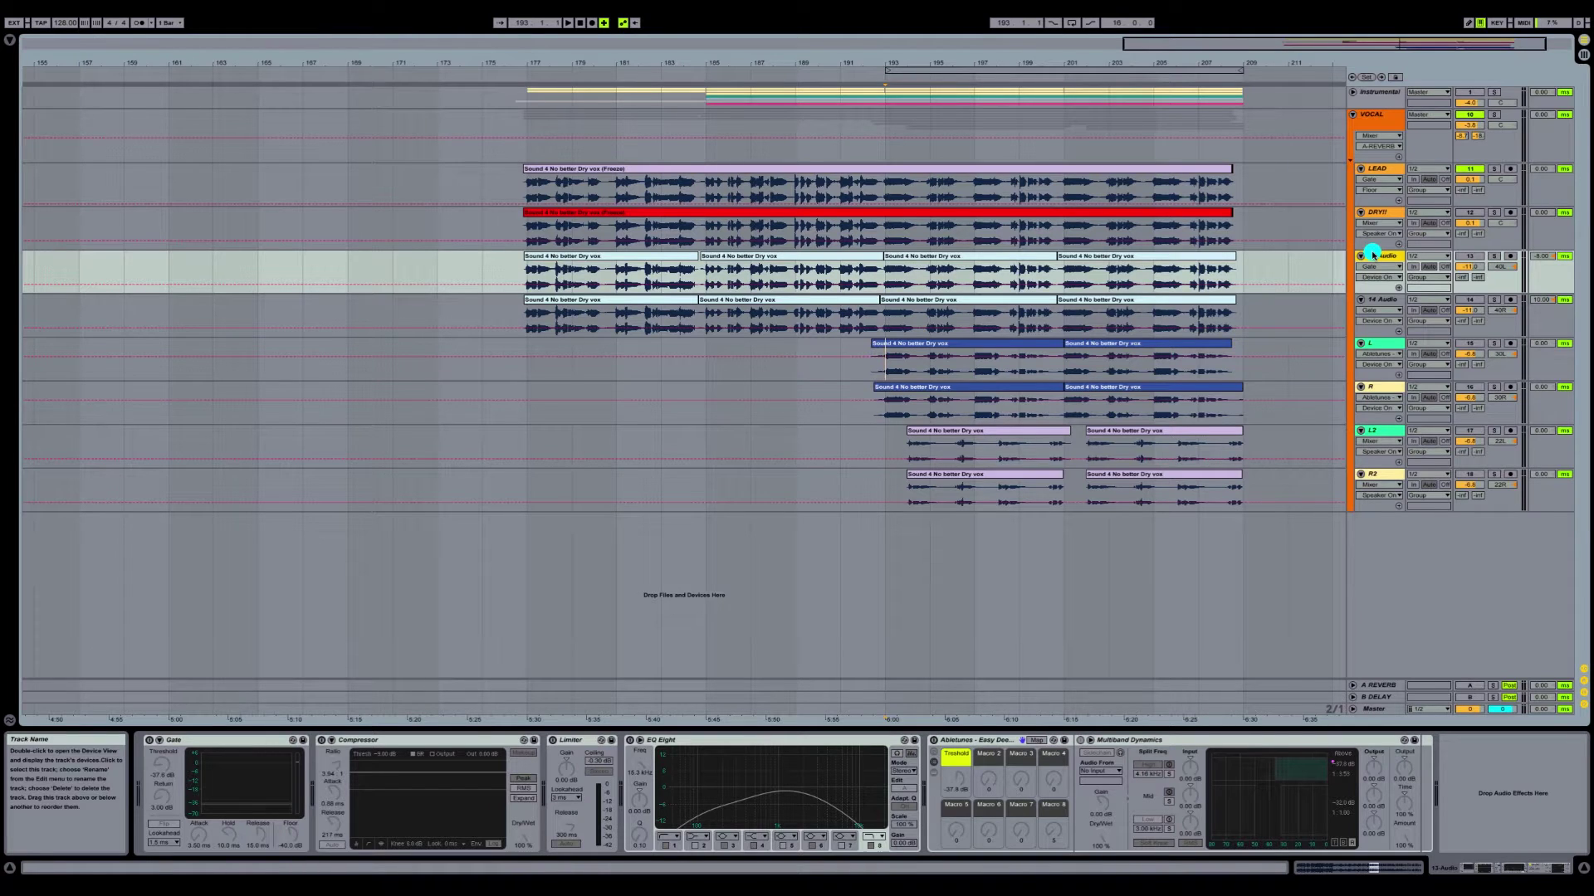
- Examine the full device chain on the LEAD vocal track, from the Gate through to the last effect
click(1381, 169)
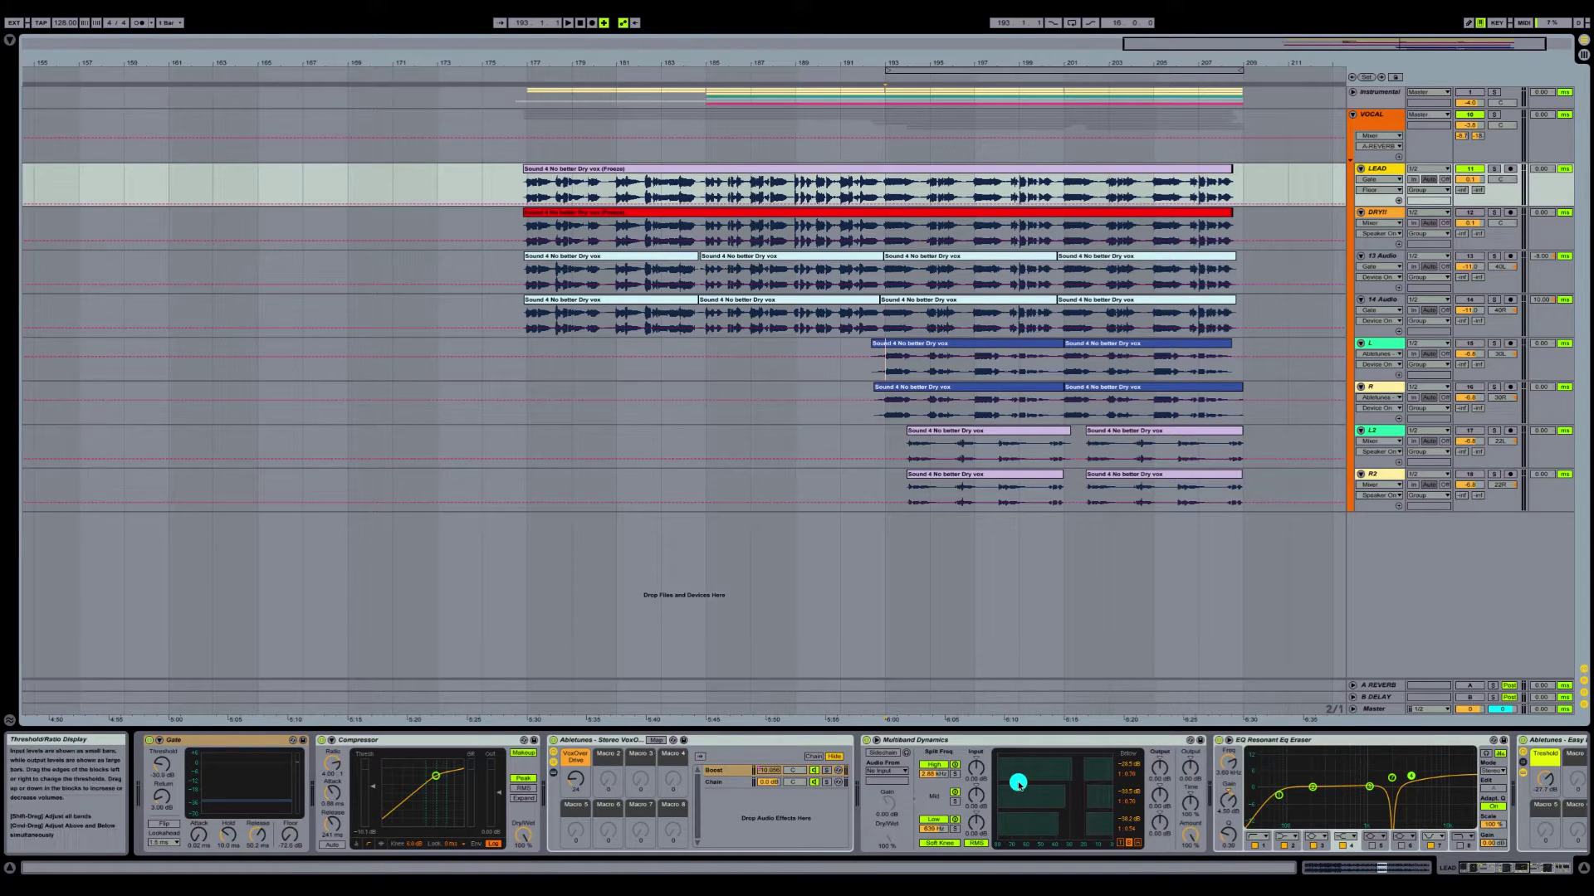
scroll(1027, 786, down, 6)
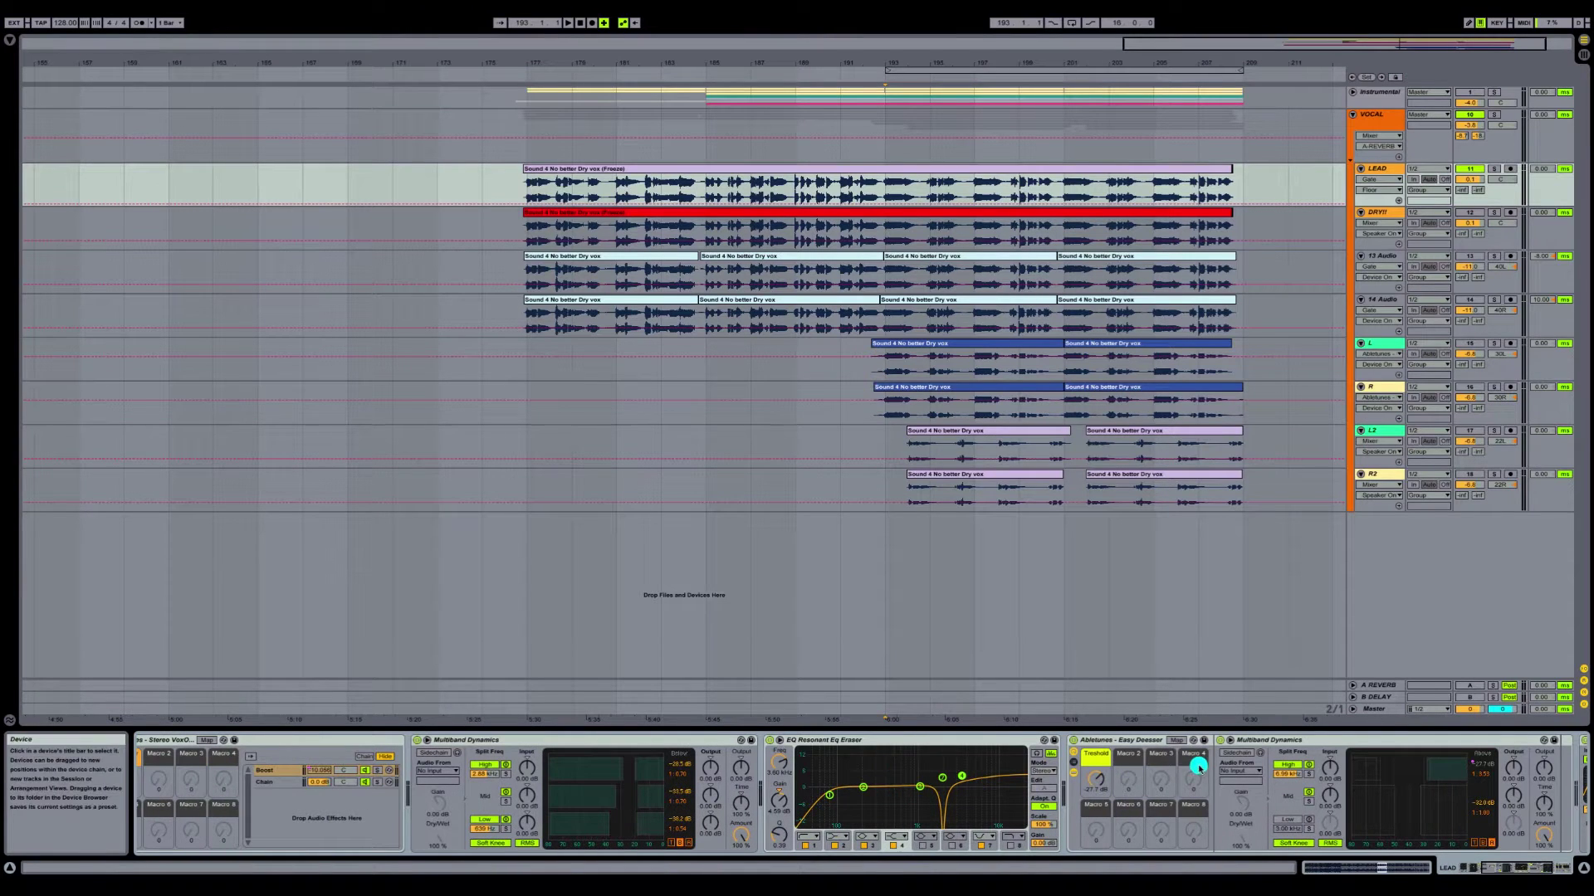
scroll(1198, 767, down, 3)
scroll(1198, 767, down, 2)
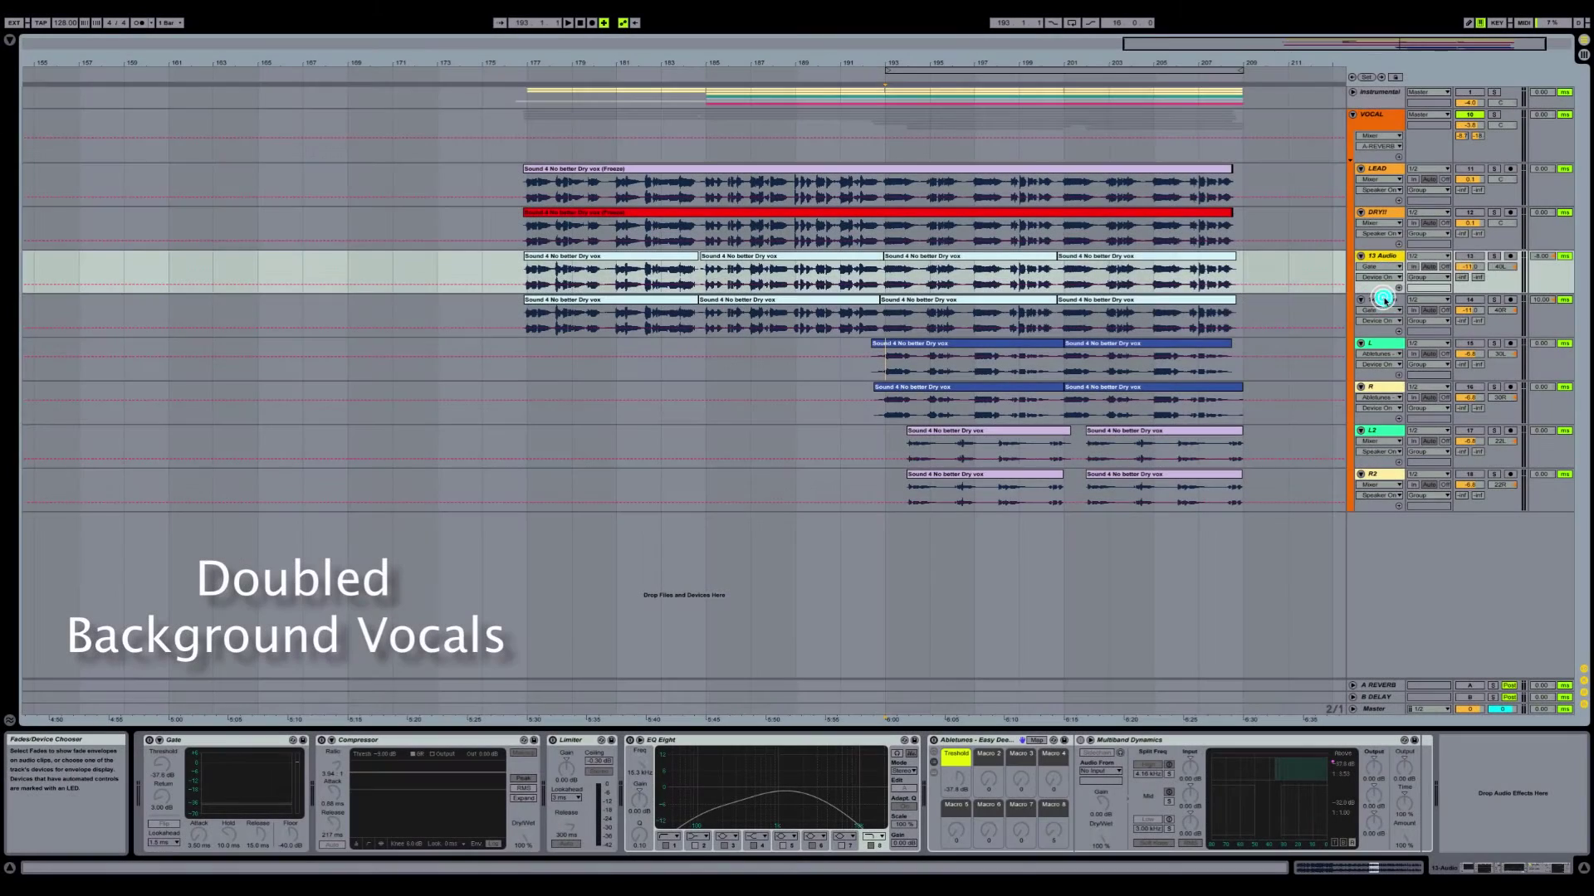
- Inspect the doubled background vocal tracks 13 Audio and 14 Audio alongside the LEAD clip
click(1383, 295)
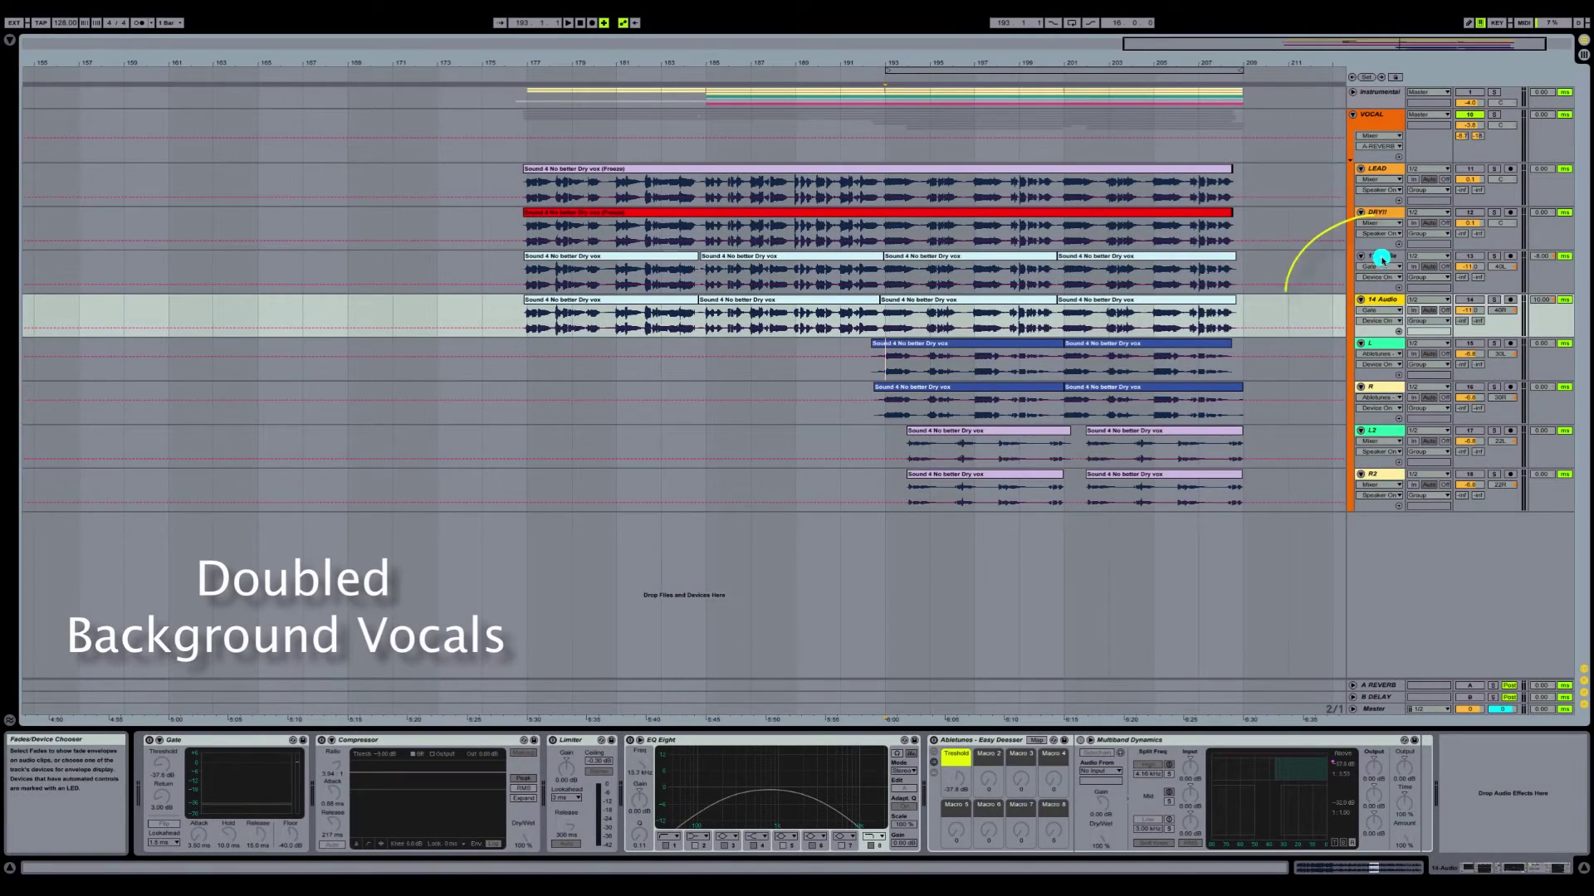
click(1378, 256)
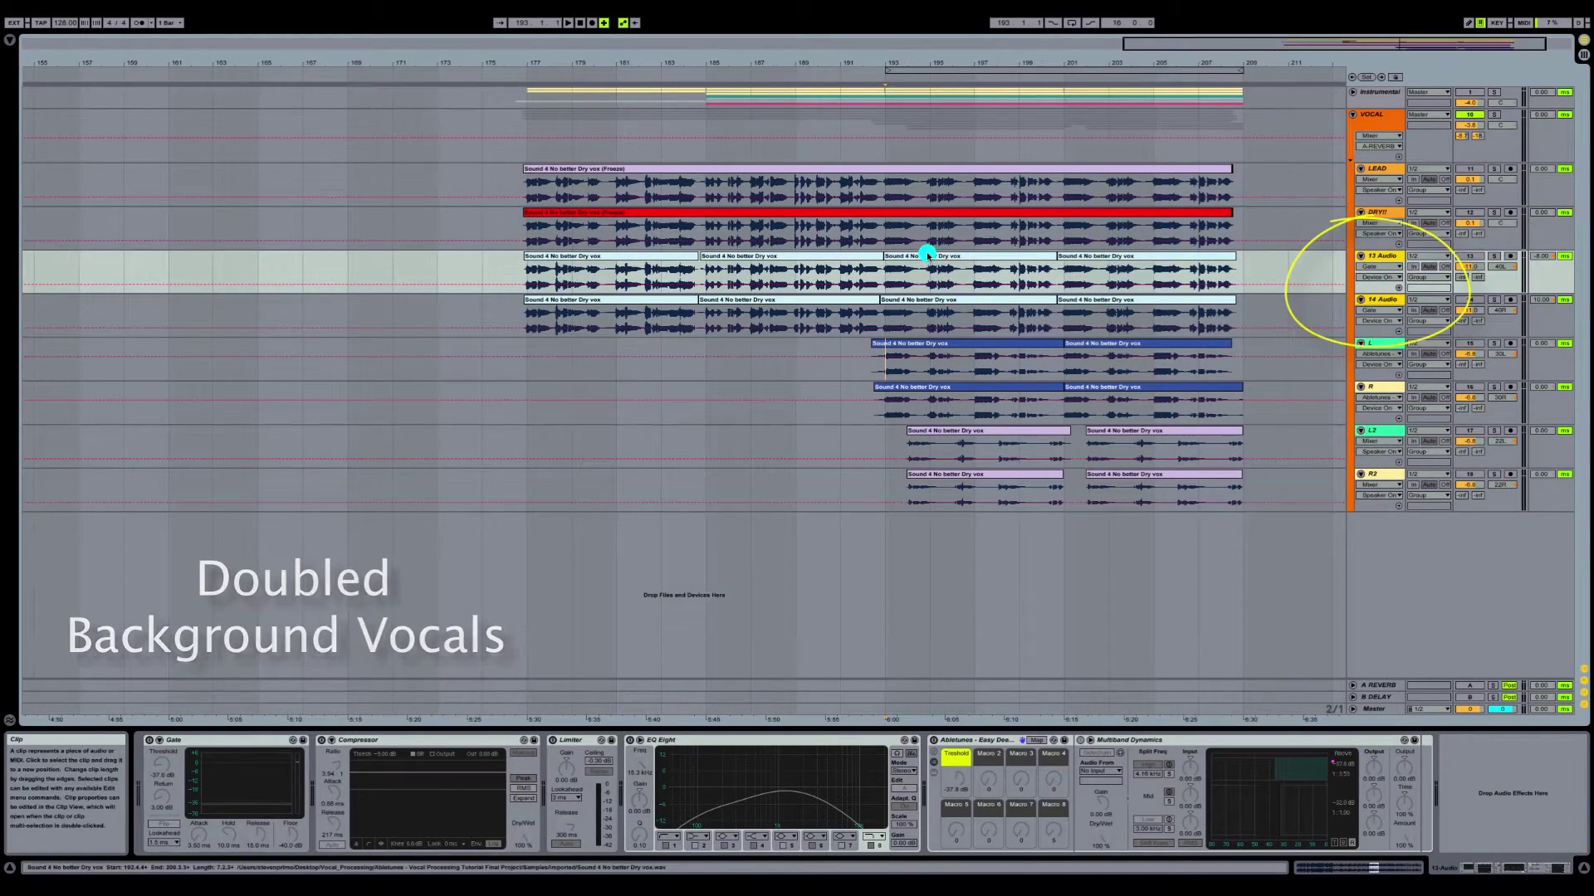
click(919, 167)
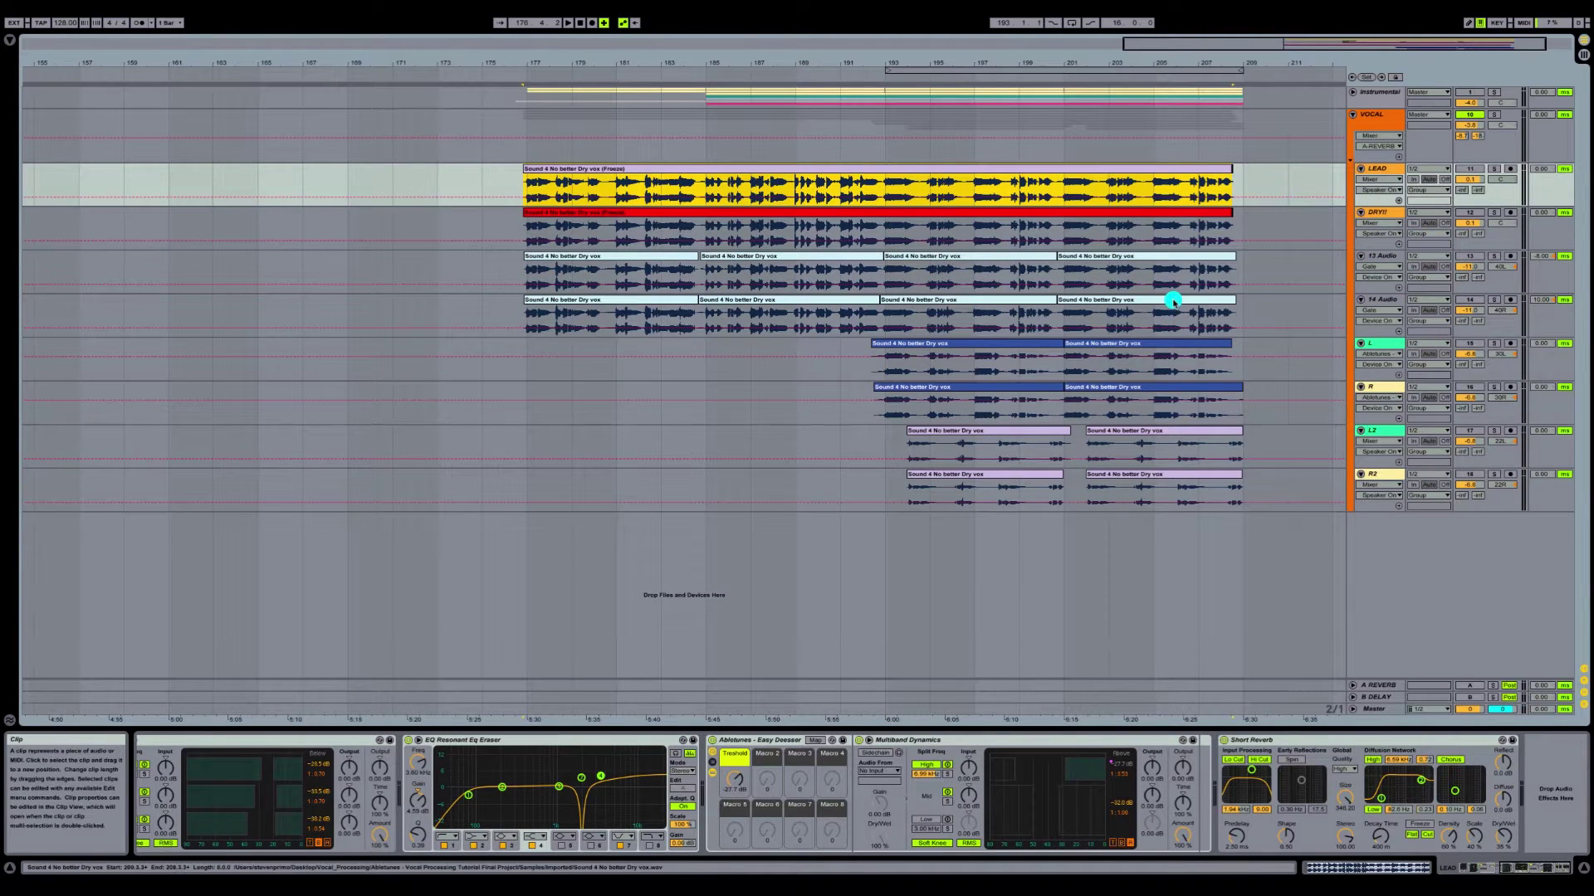
- Check the Track Delay view option and the delay setting of the 13 Audio track
click(1375, 258)
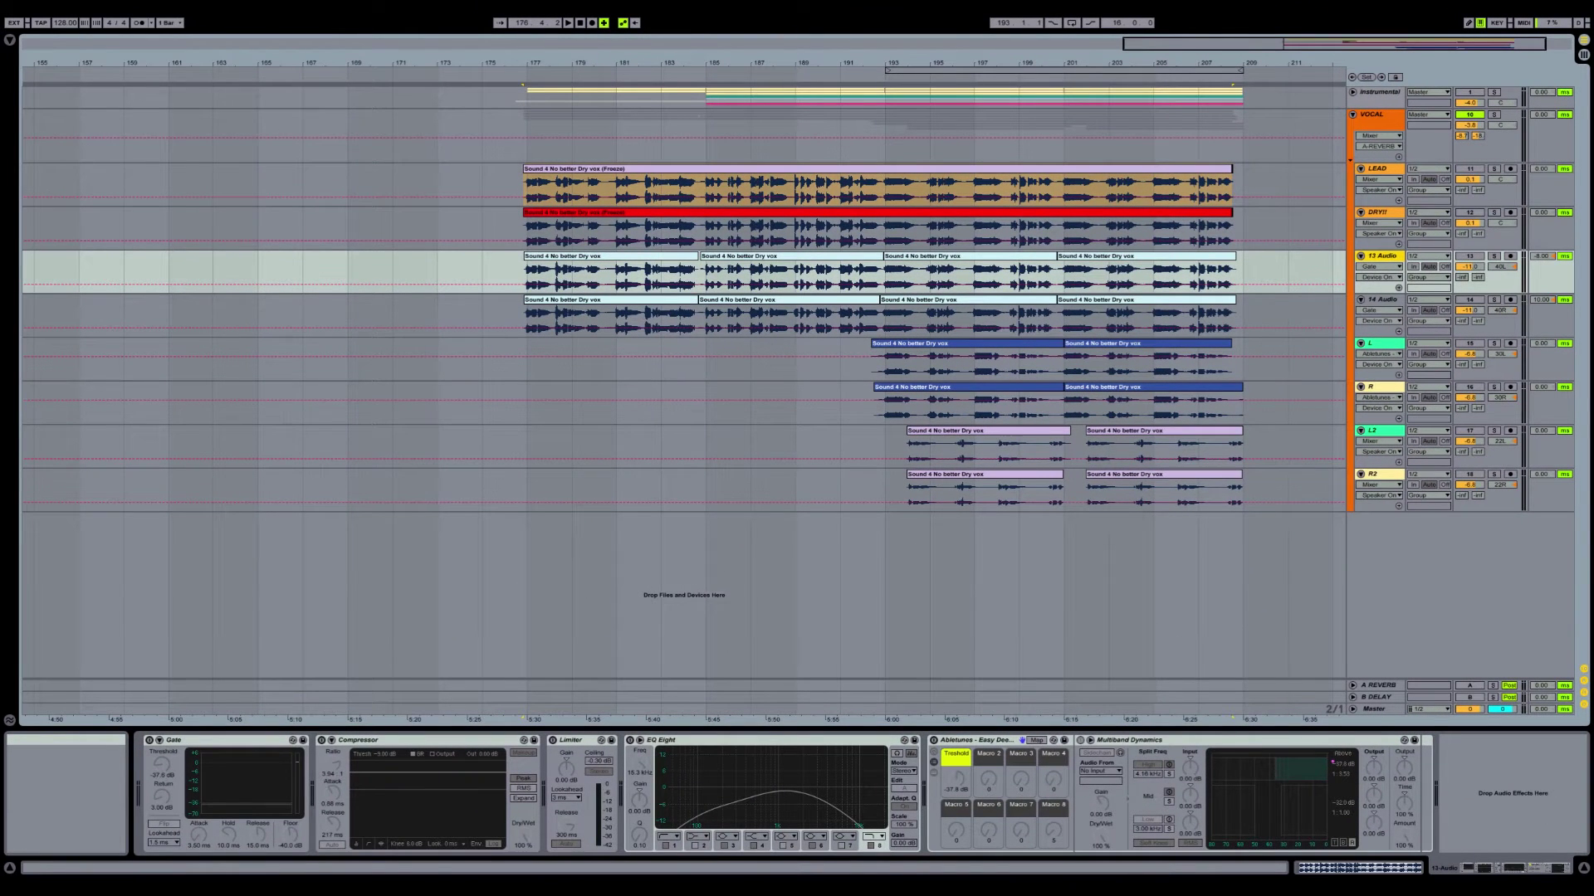
click(166, 5)
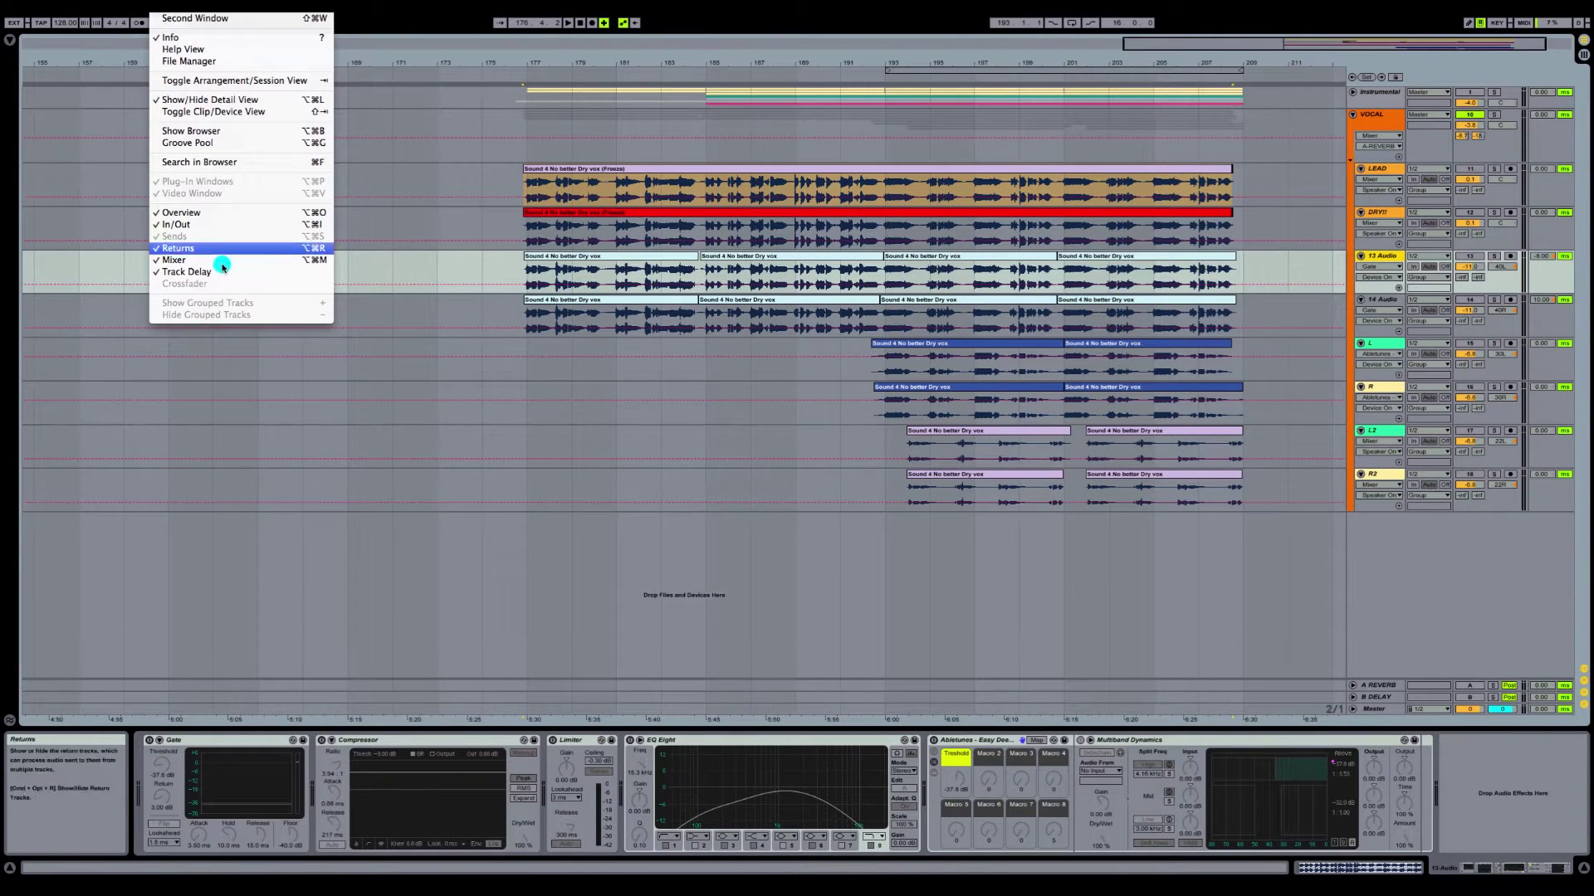
click(1543, 267)
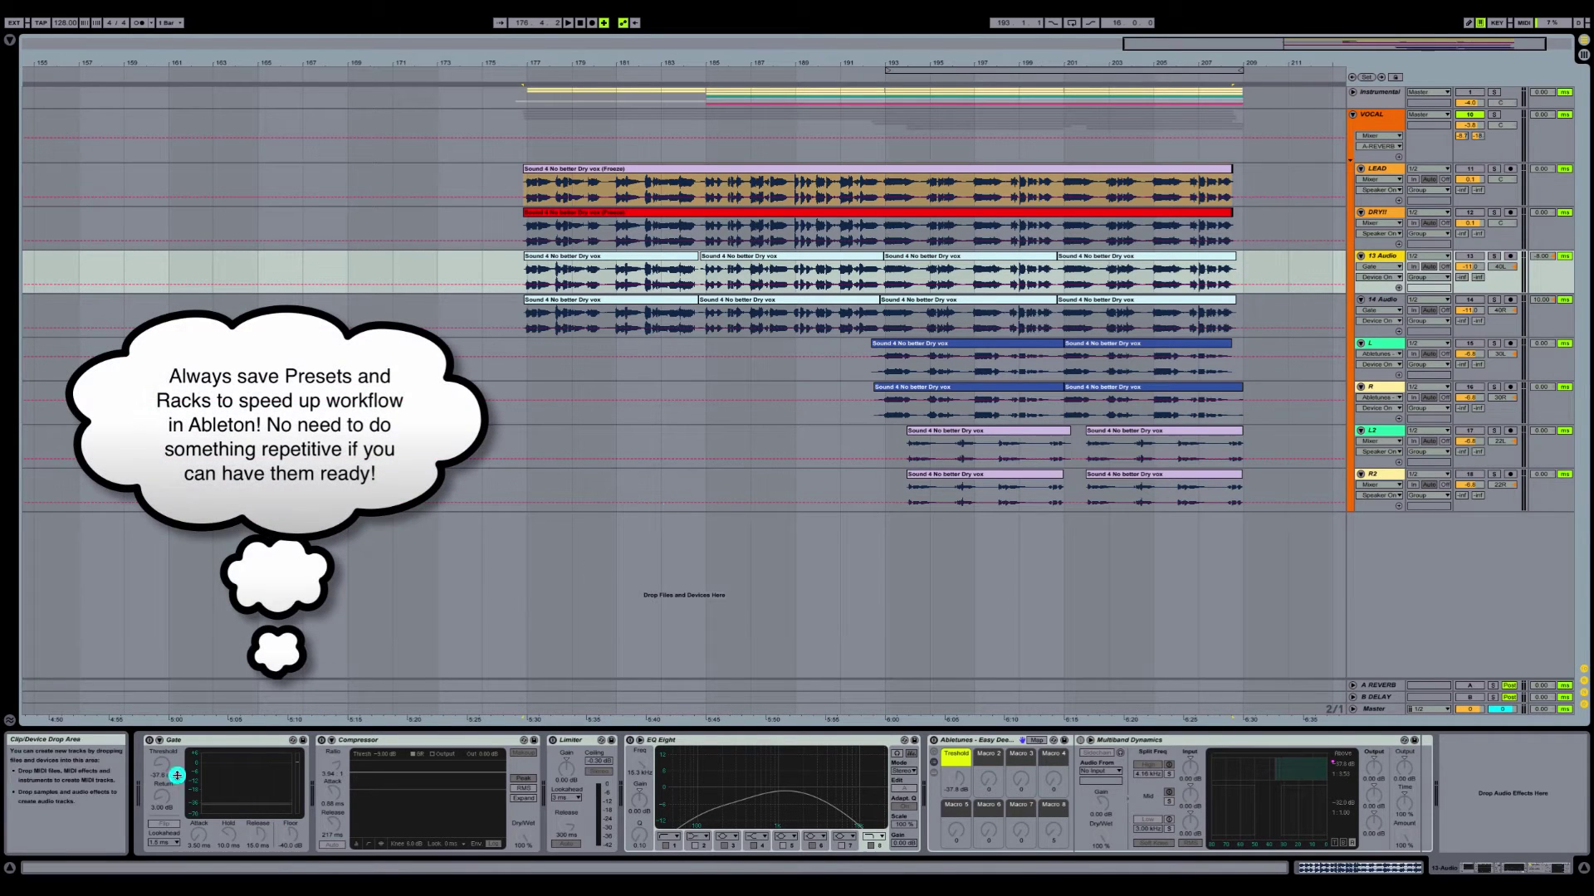
- Turn on the Gate, Compressor, Limiter, EQ Eight and Easy Deesser rack on the 13 Audio track
click(149, 740)
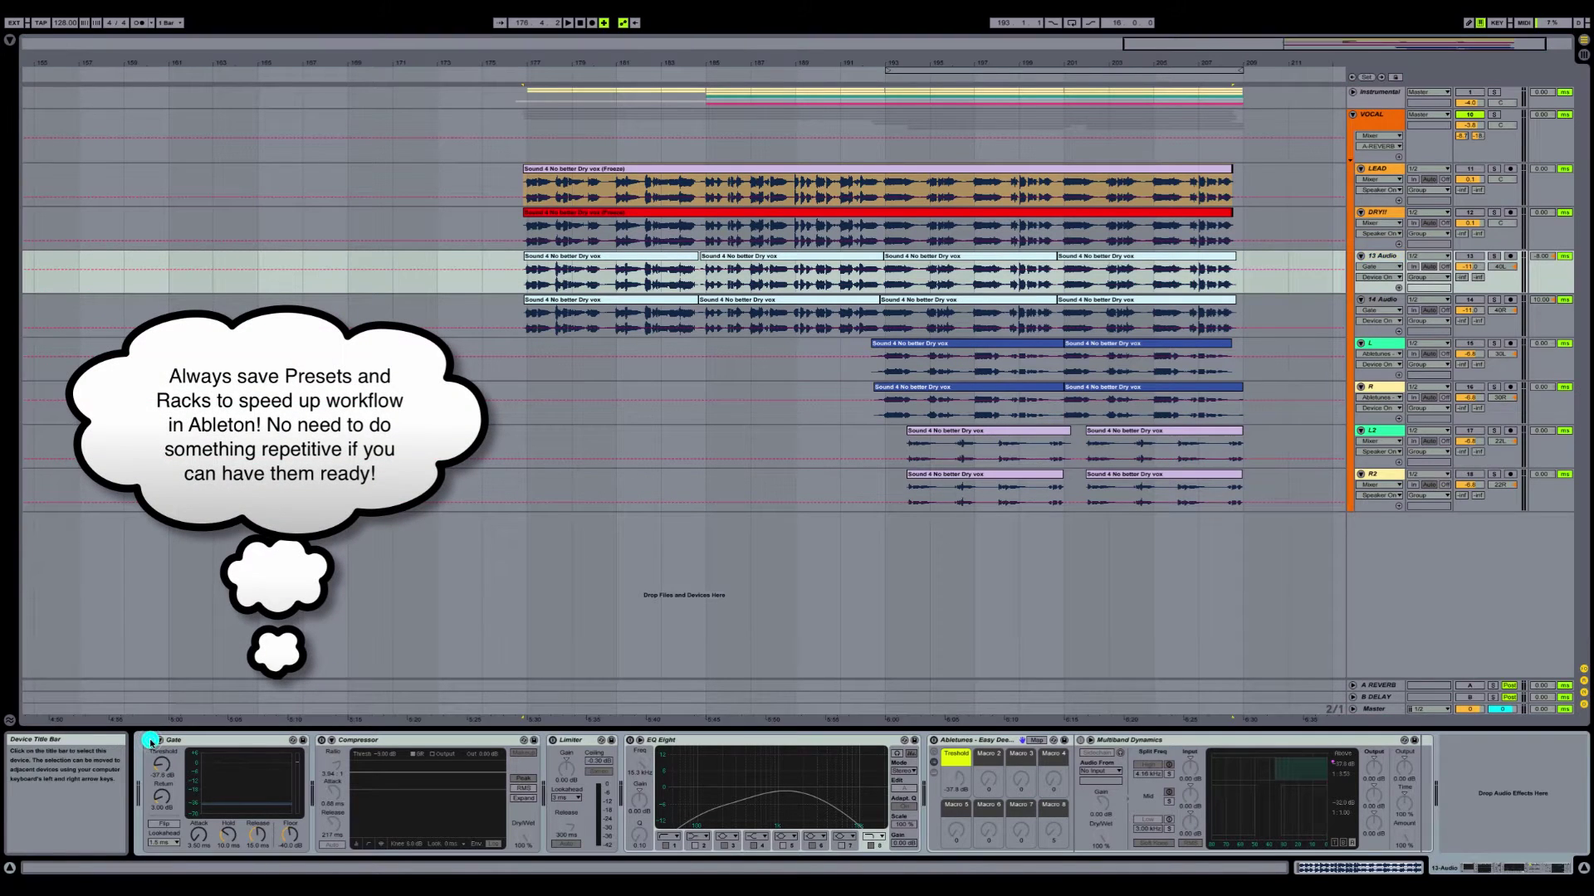
click(322, 741)
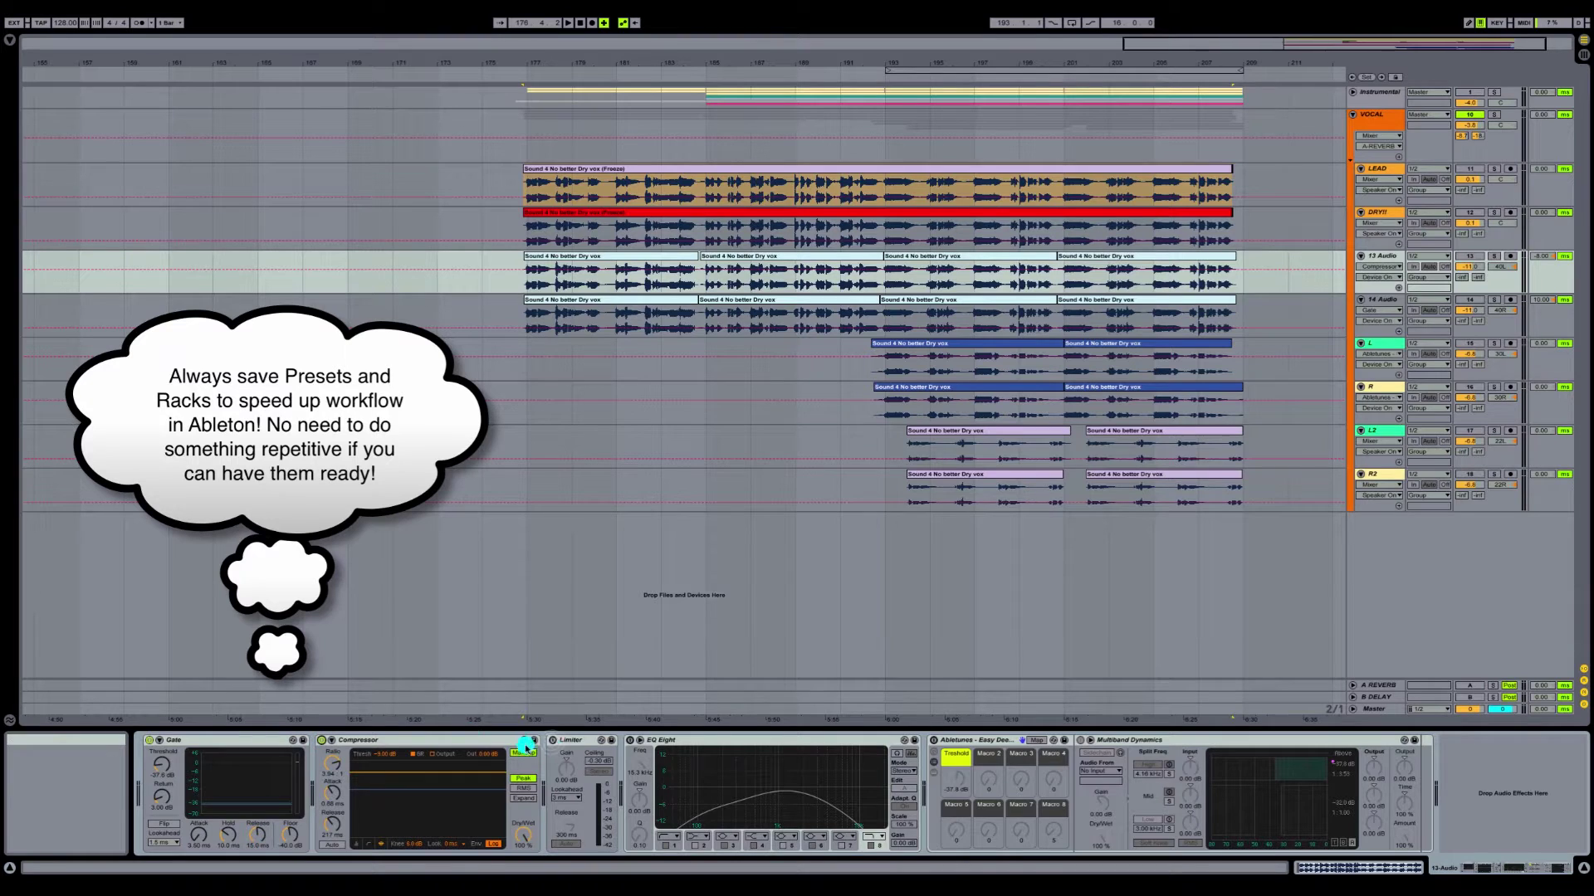
click(552, 740)
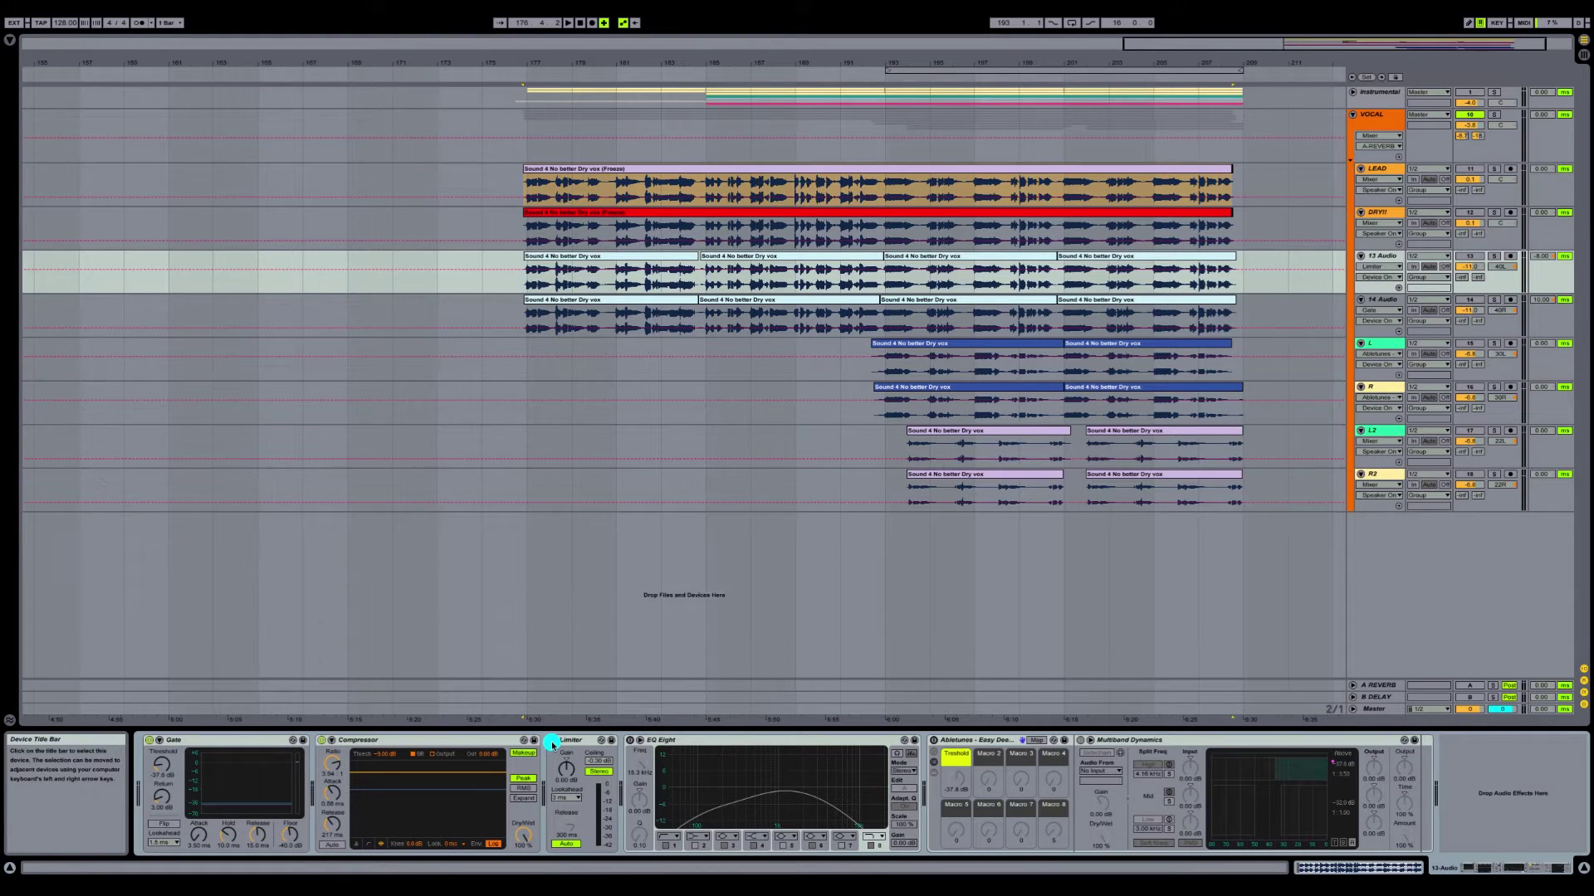
click(629, 741)
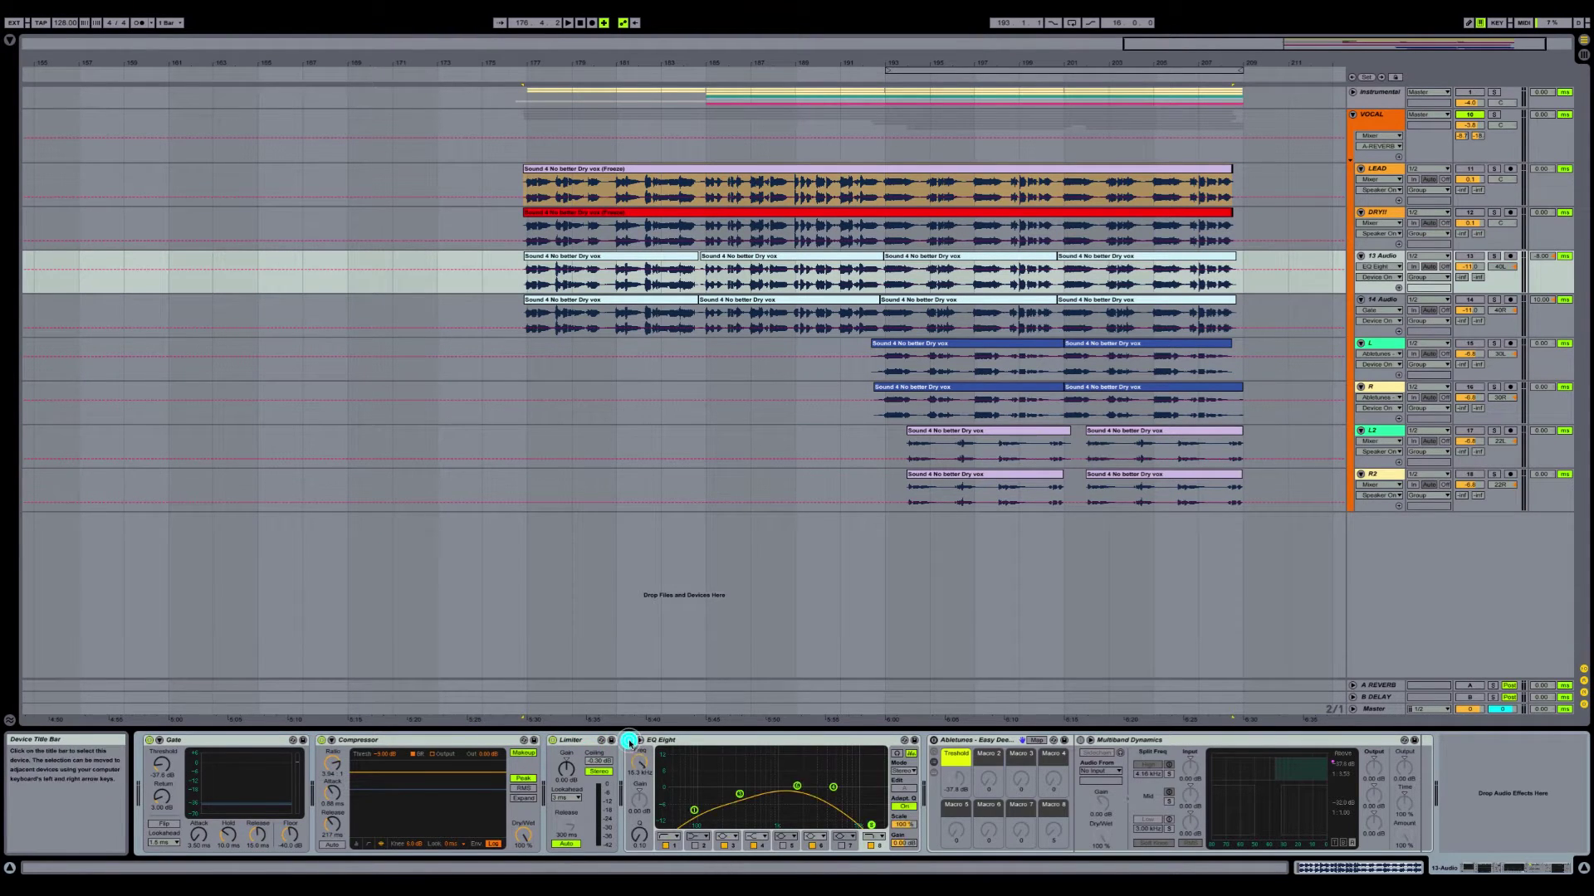
click(935, 743)
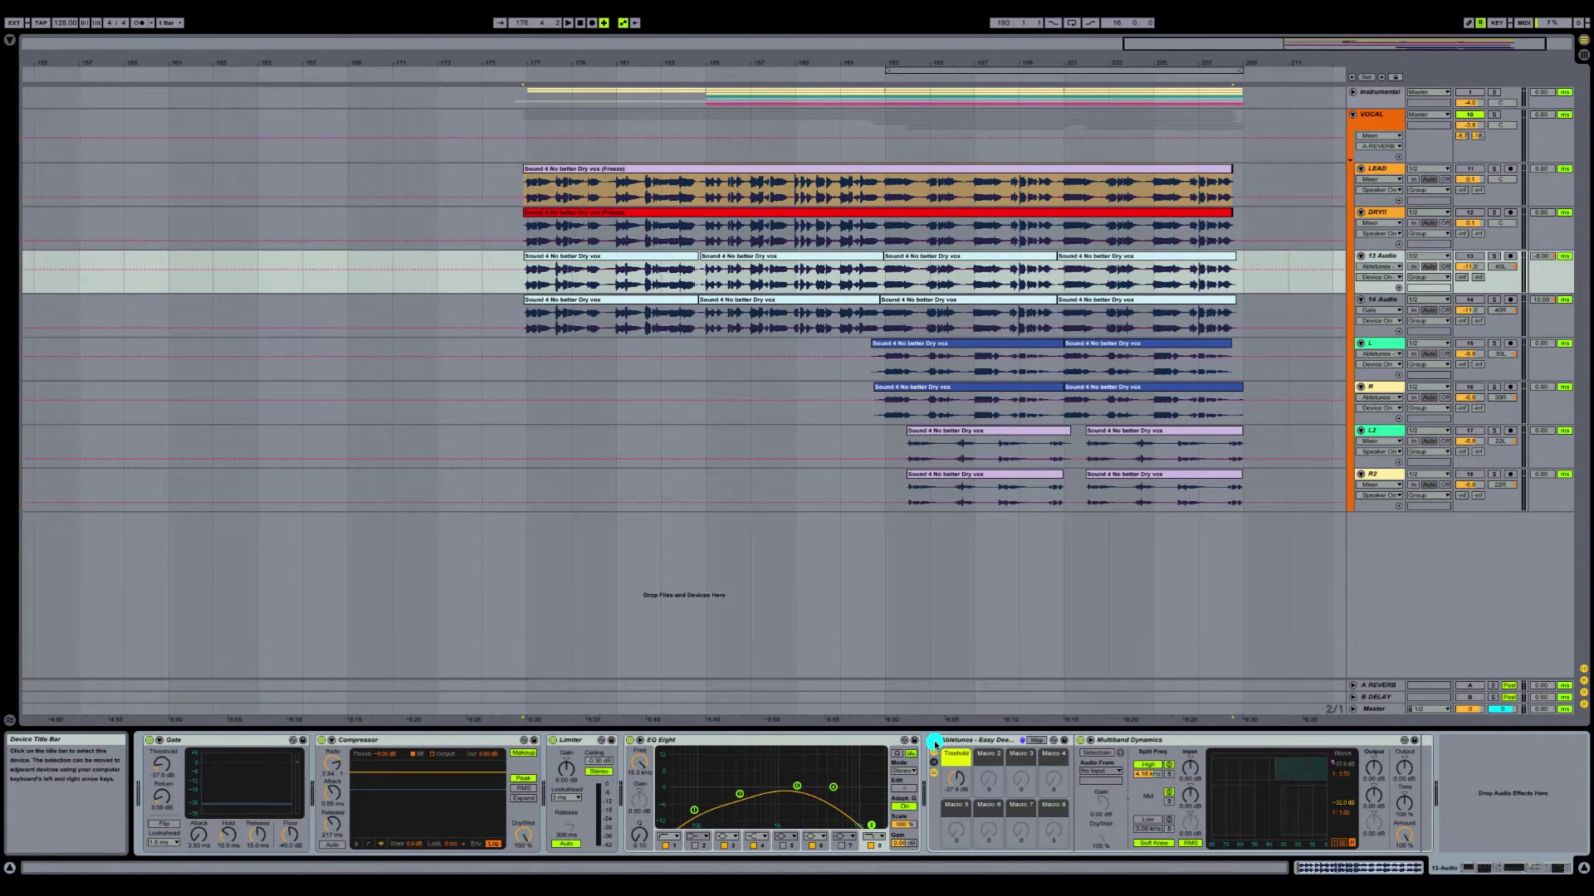
- Compare the device chains and EQ Eight curves of the doubled tracks 13 Audio and 14 Audio
click(1382, 300)
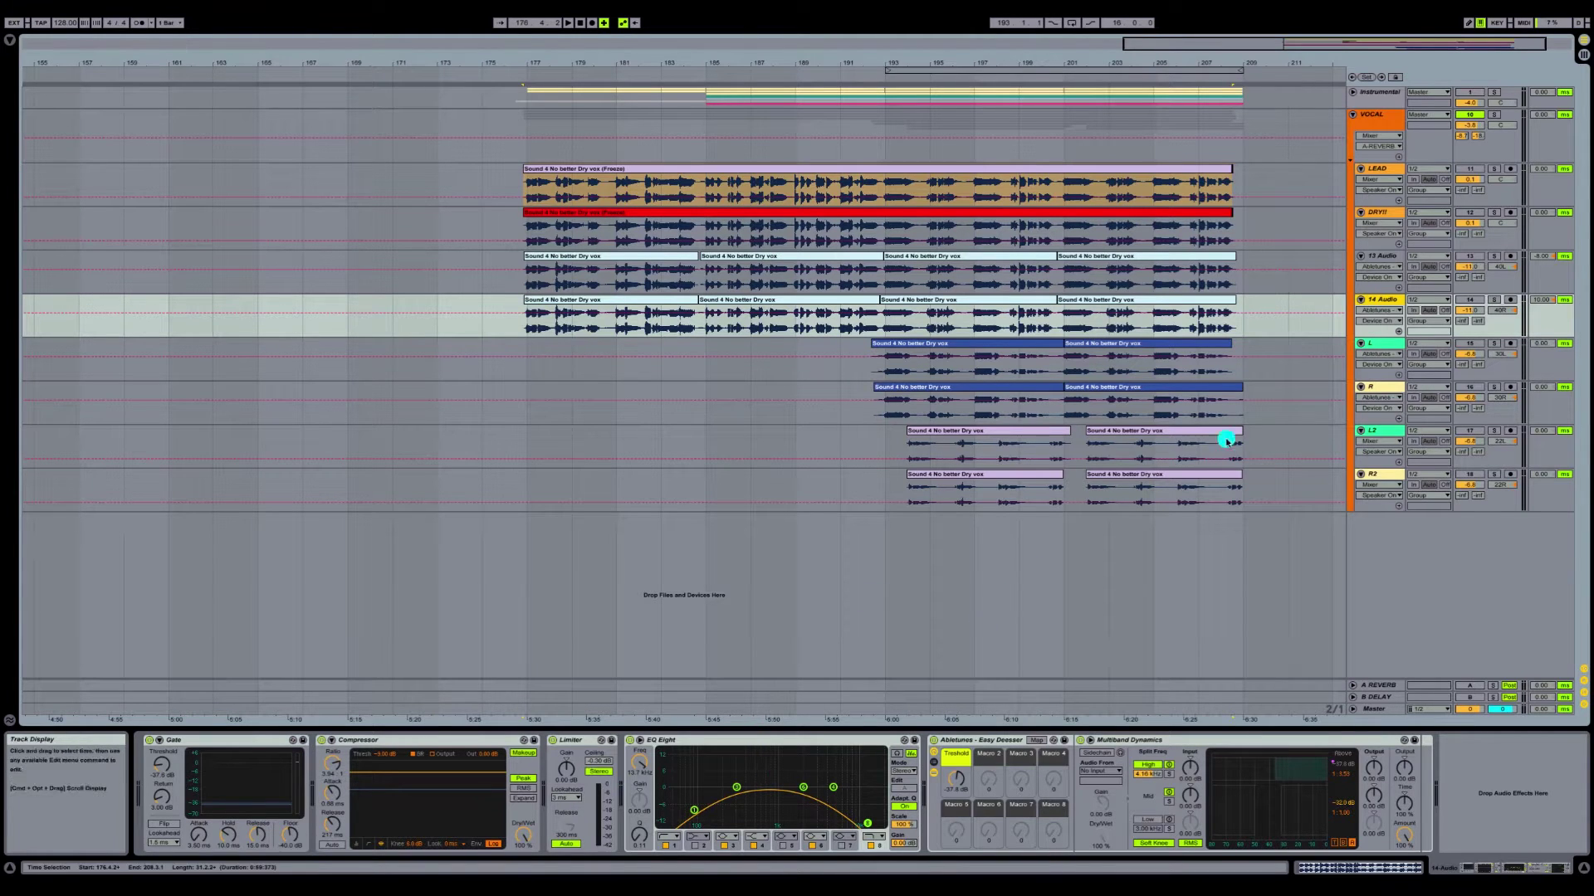
click(1378, 256)
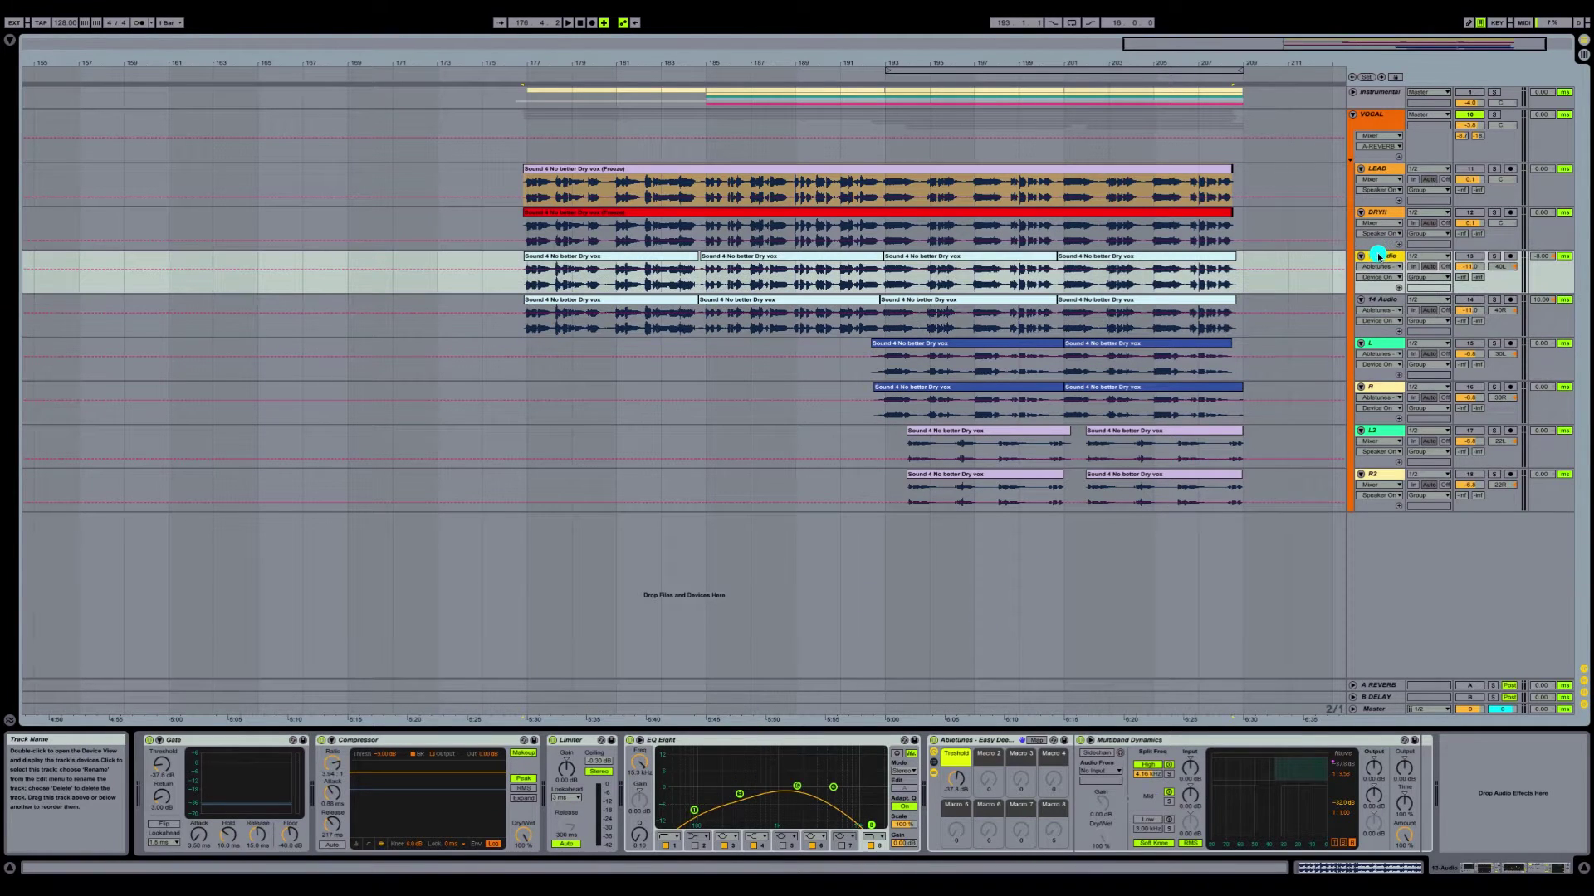
click(1380, 303)
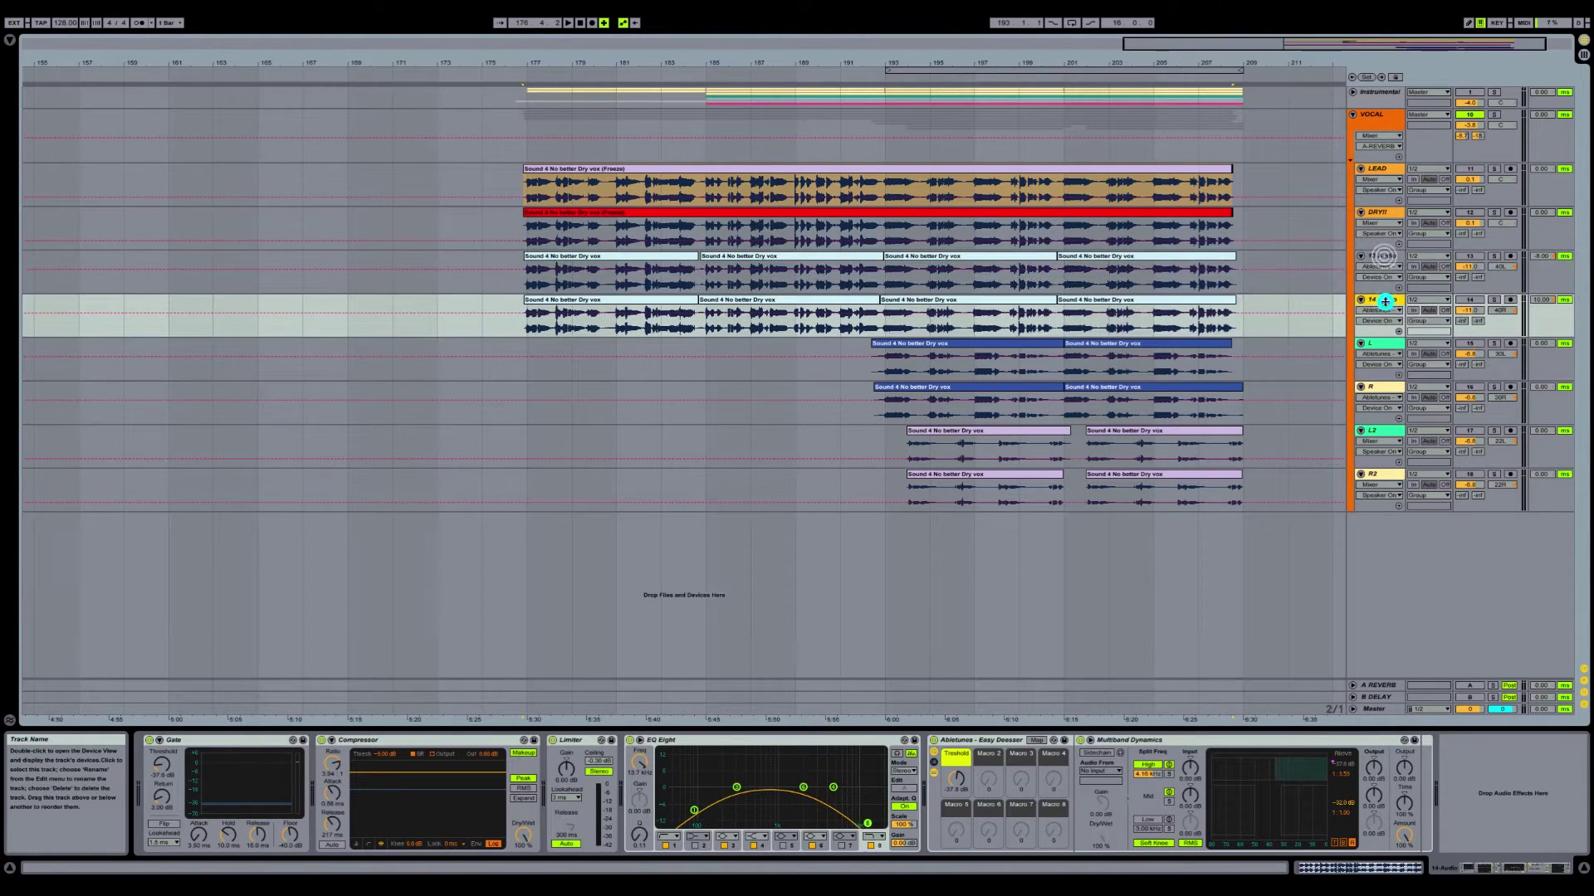
click(1384, 259)
click(1380, 303)
click(1379, 256)
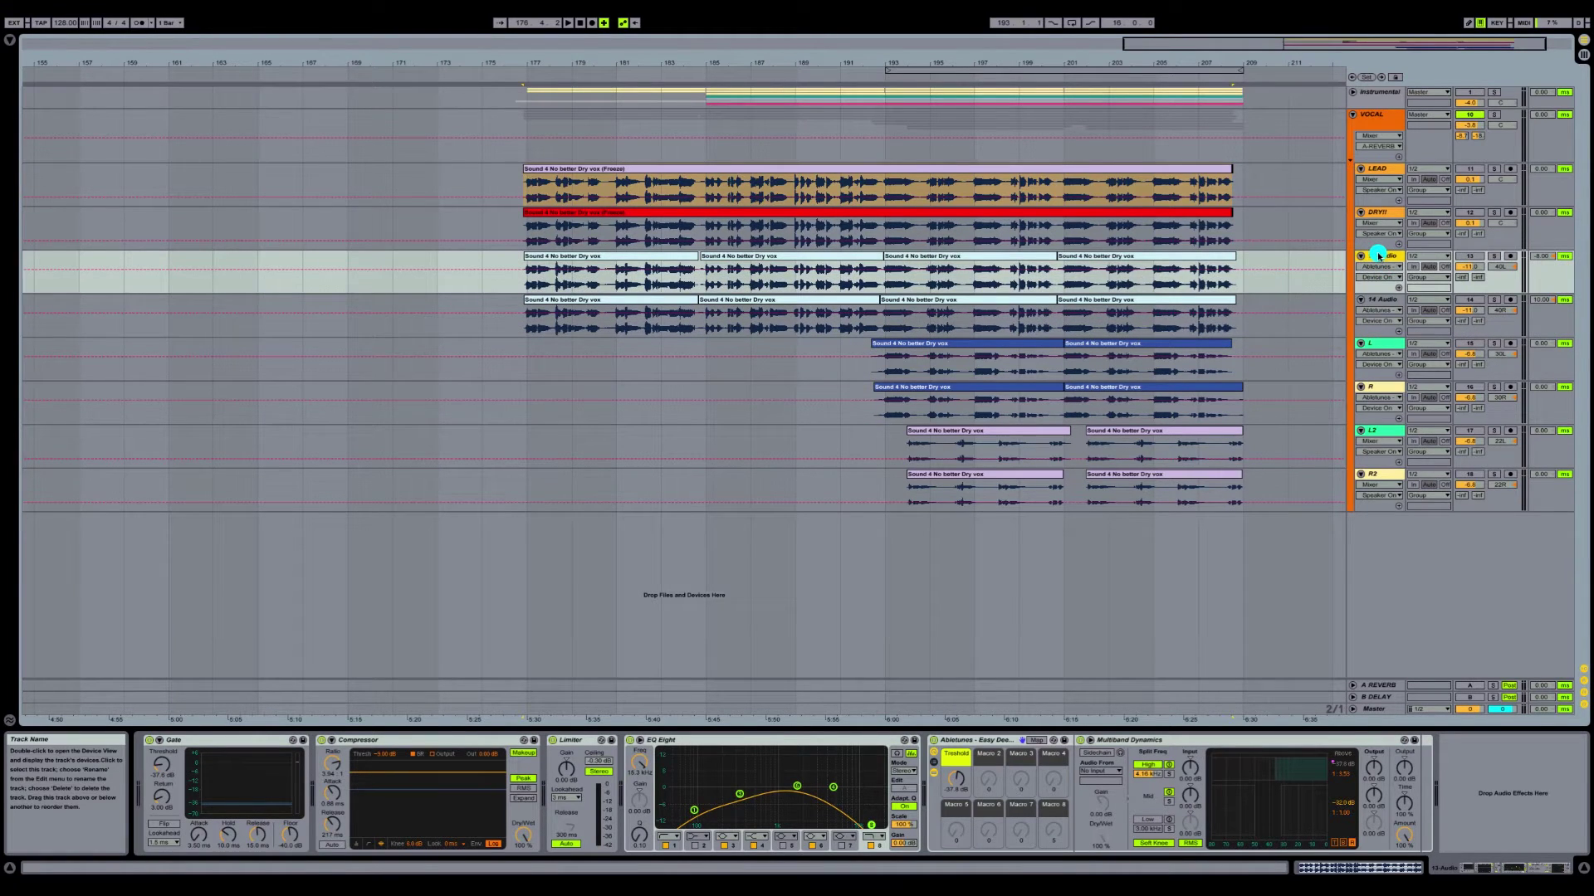
click(1375, 302)
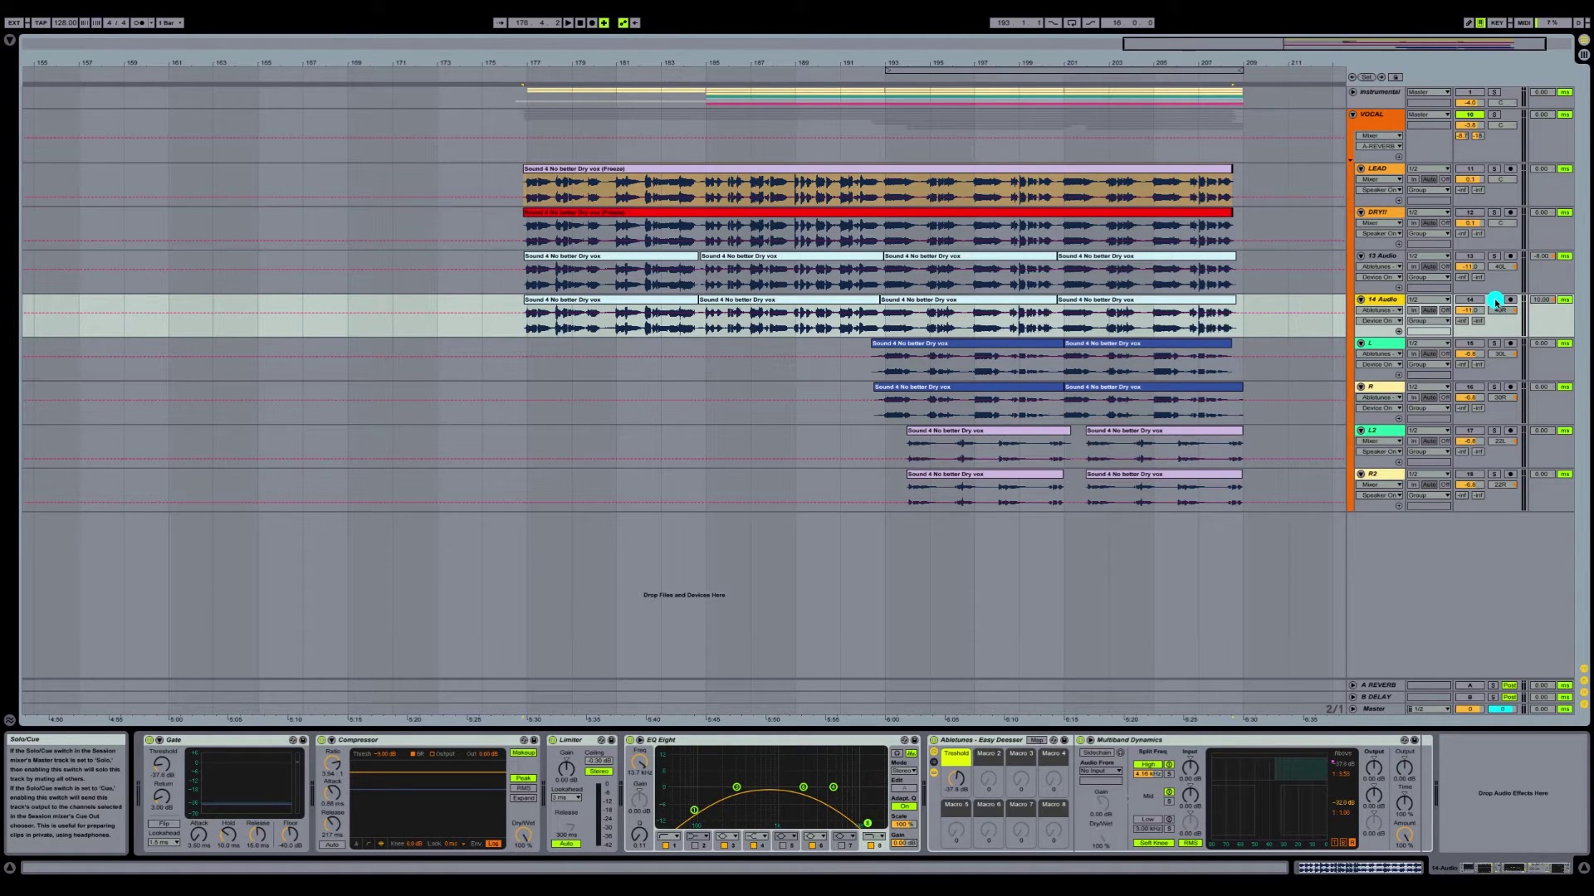
click(955, 300)
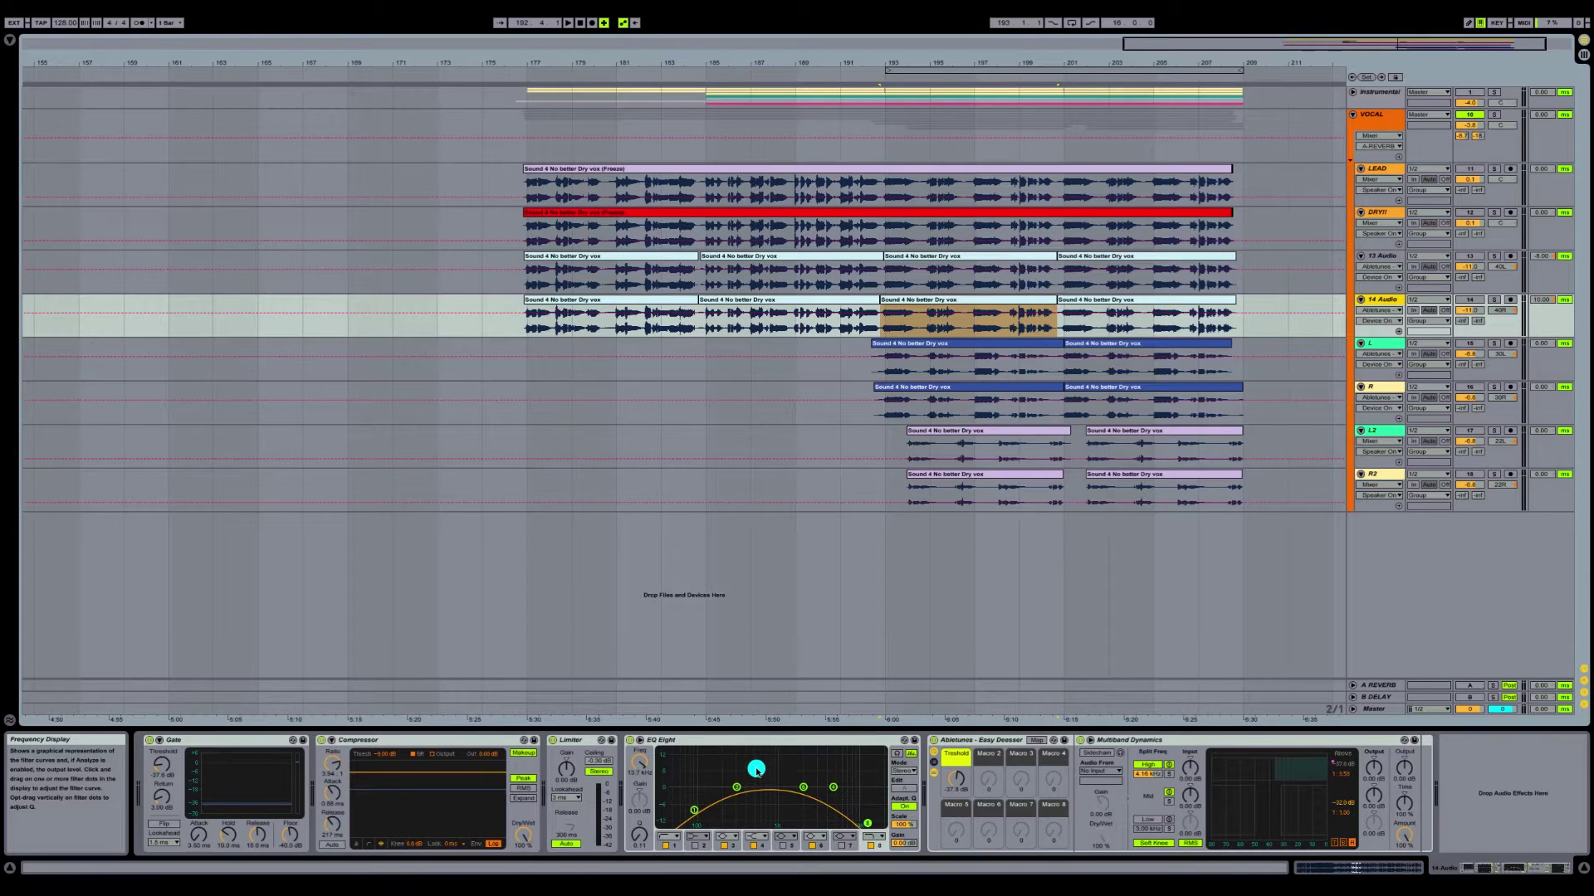
- Solo the 13 Audio and 14 Audio tracks and play the doubled vocals from their first clips
click(1494, 256)
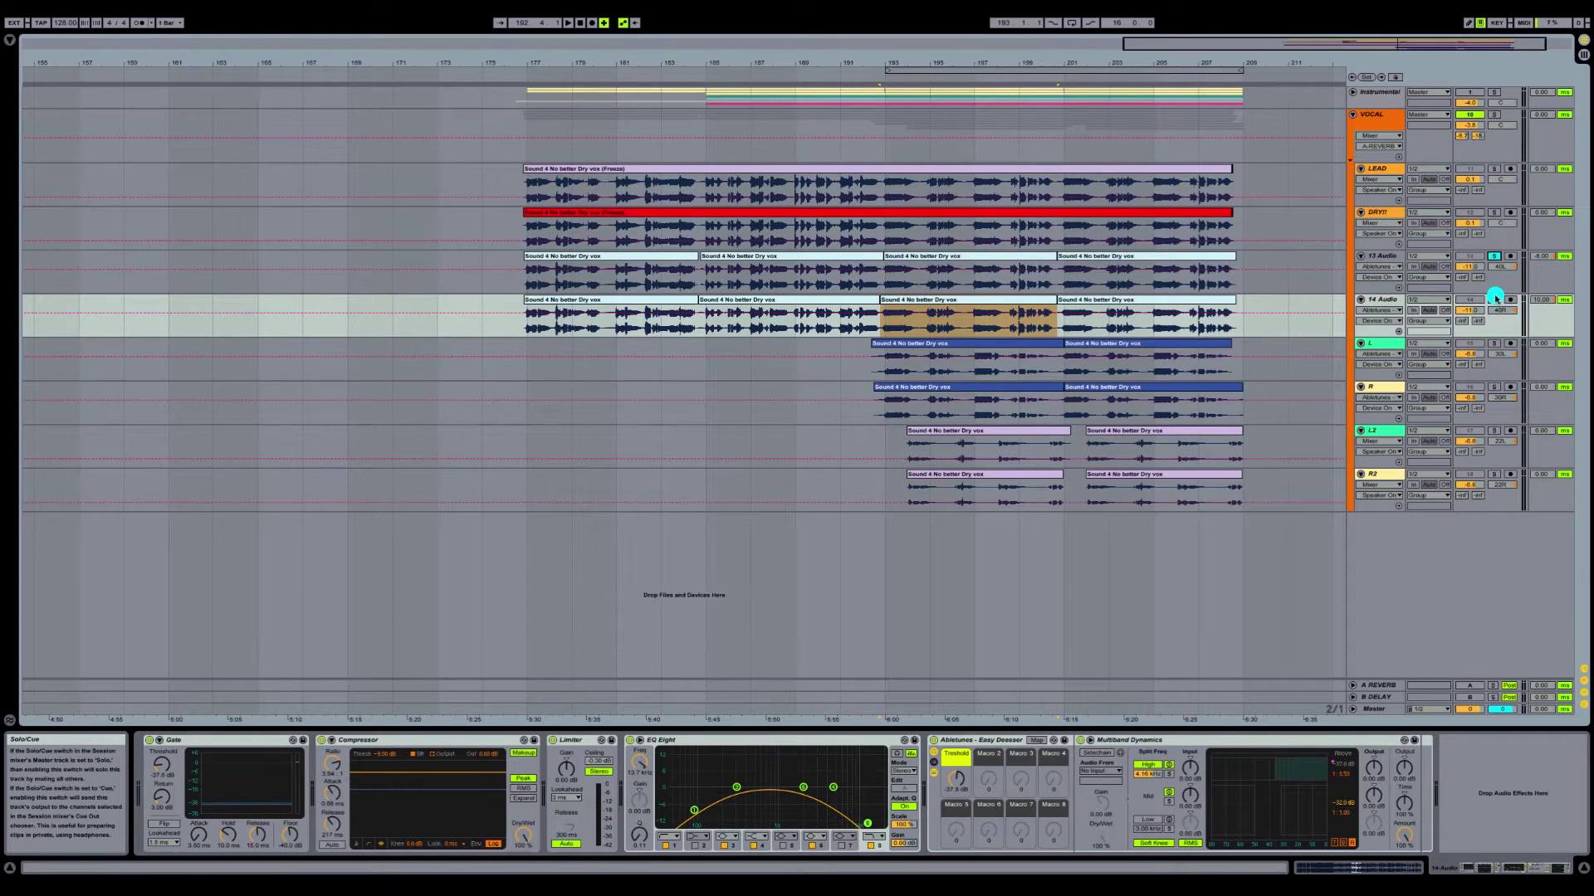
click(1495, 301)
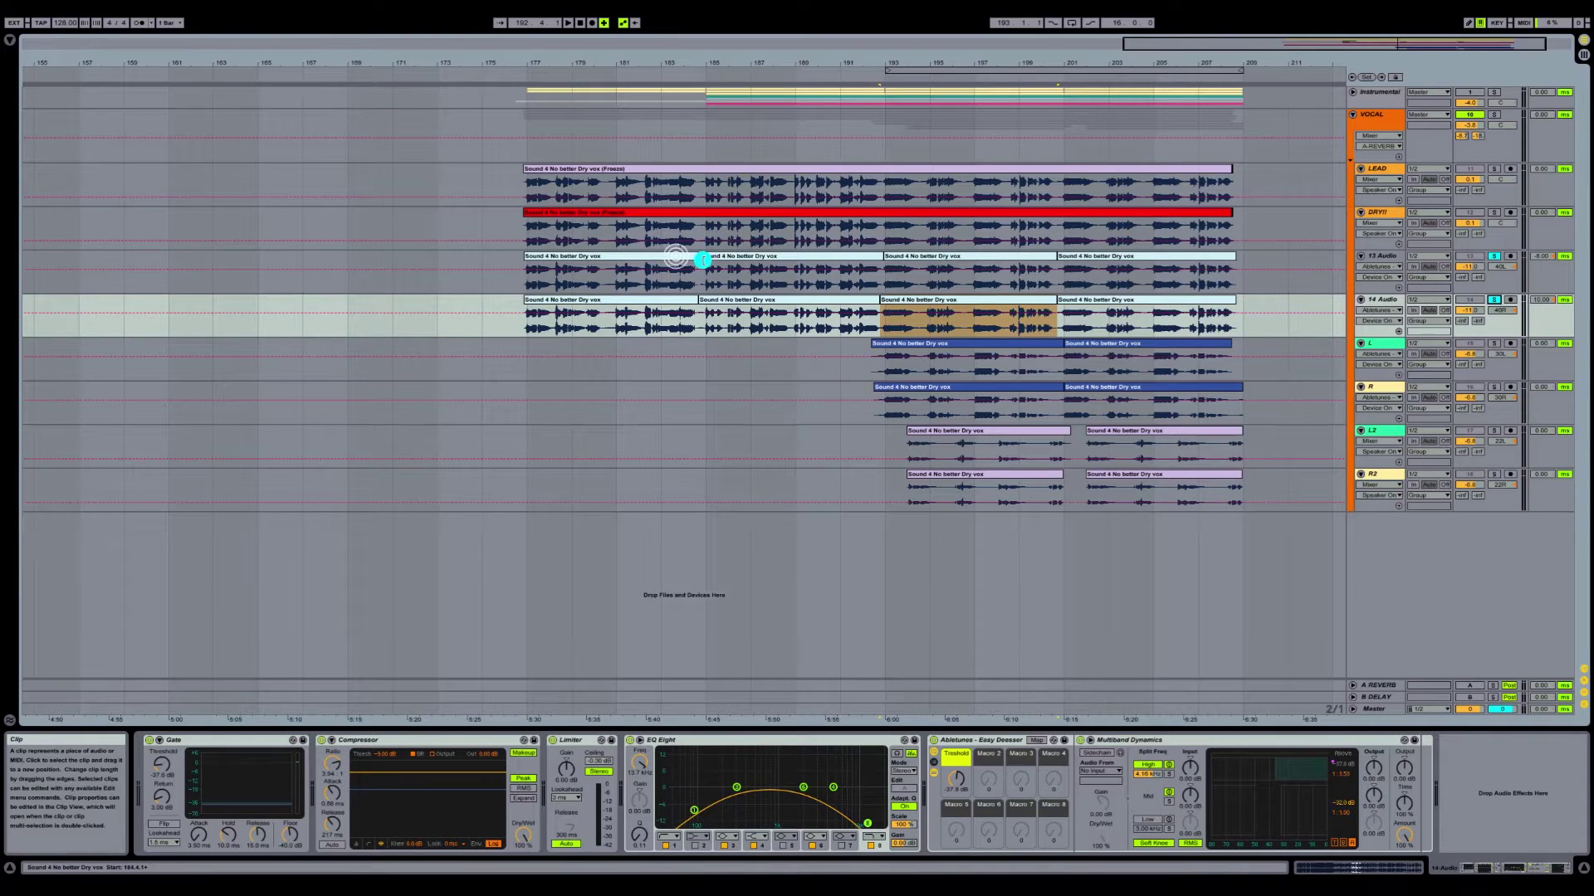
click(677, 264)
key(space)
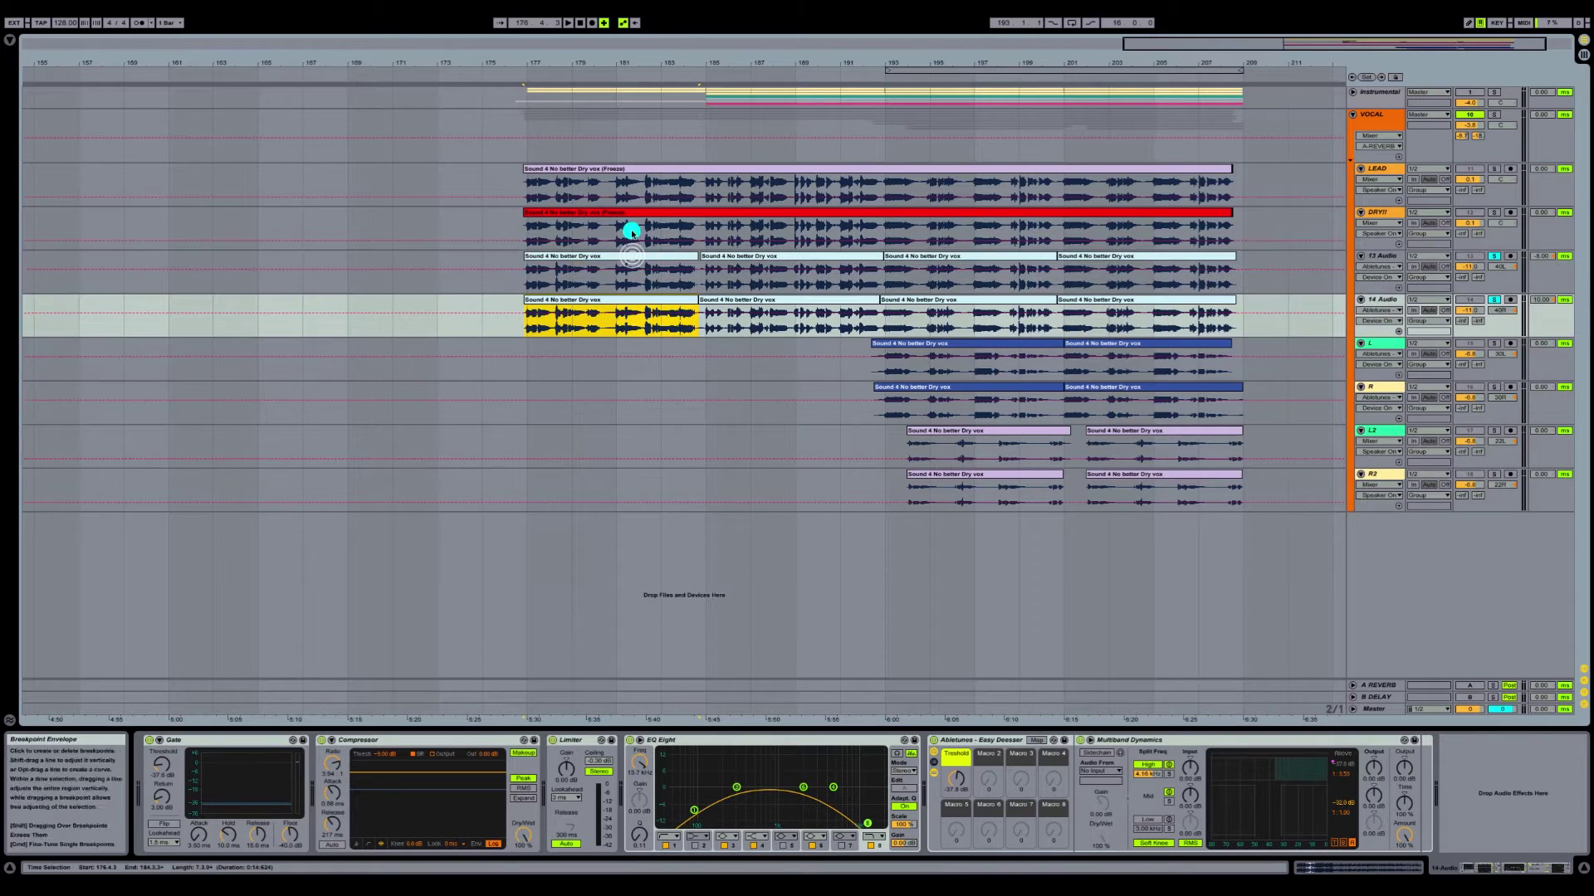
click(633, 301)
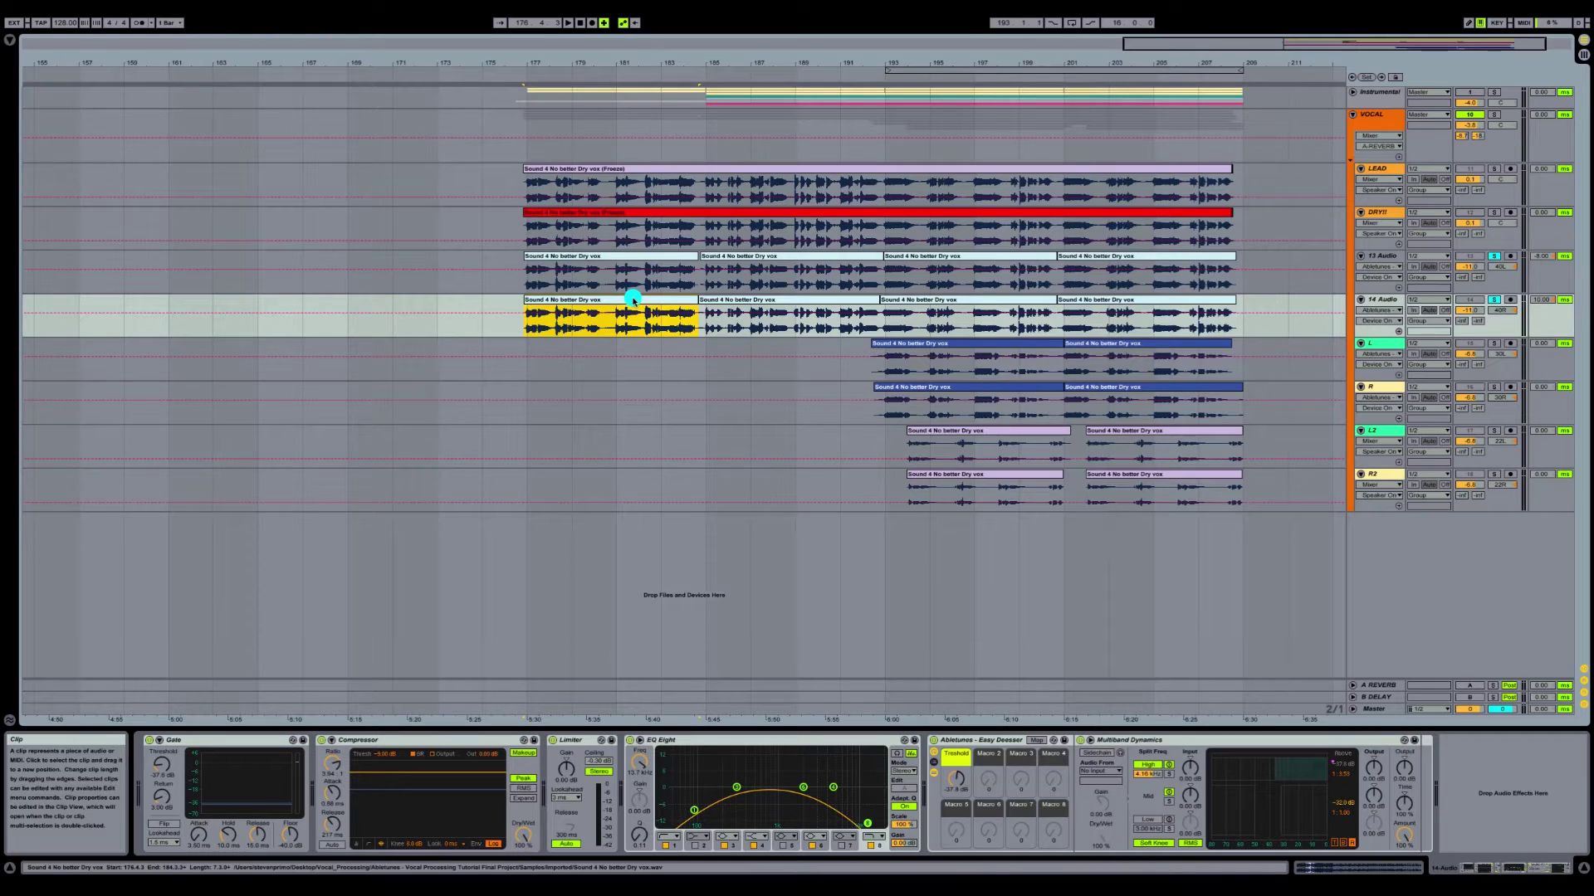
key(space)
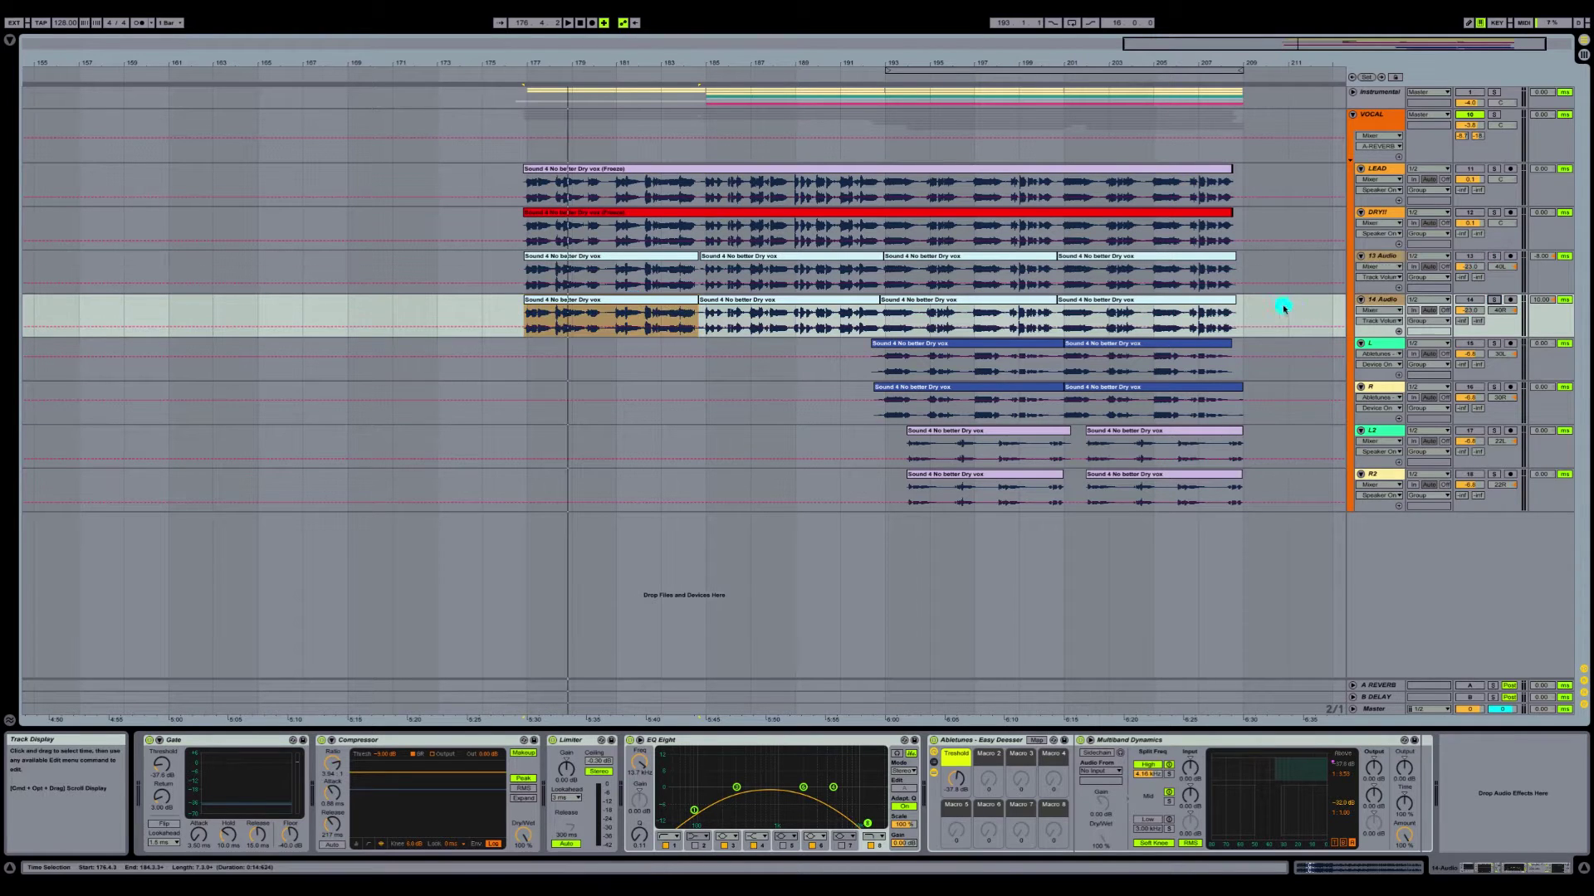
- Solo the LEAD, 13 Audio and 14 Audio tracks together
click(1494, 168)
click(1493, 256)
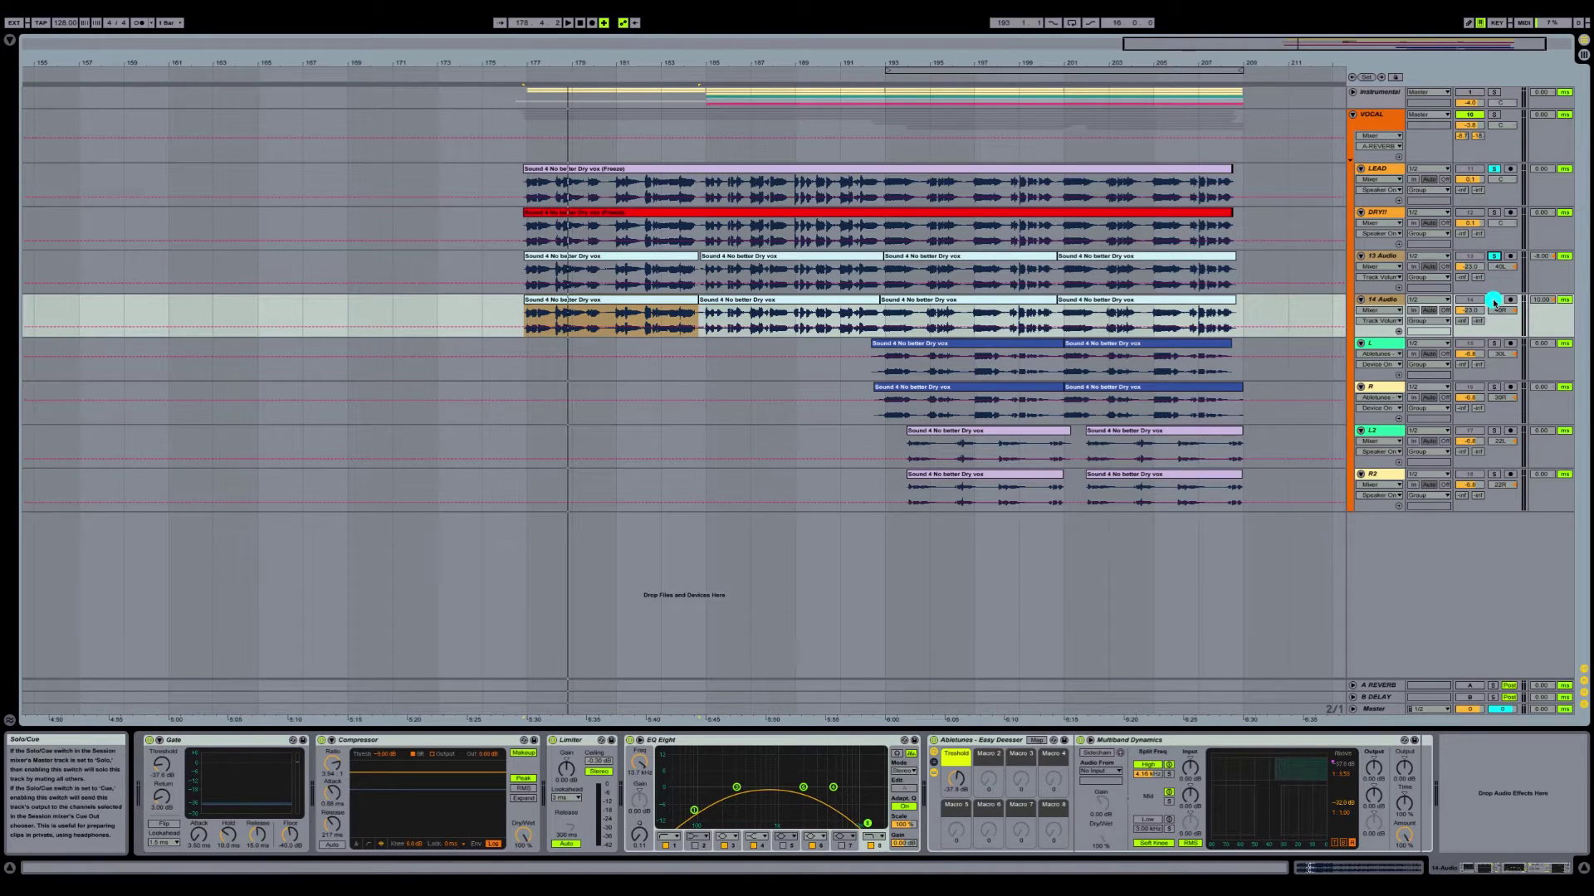
click(1493, 300)
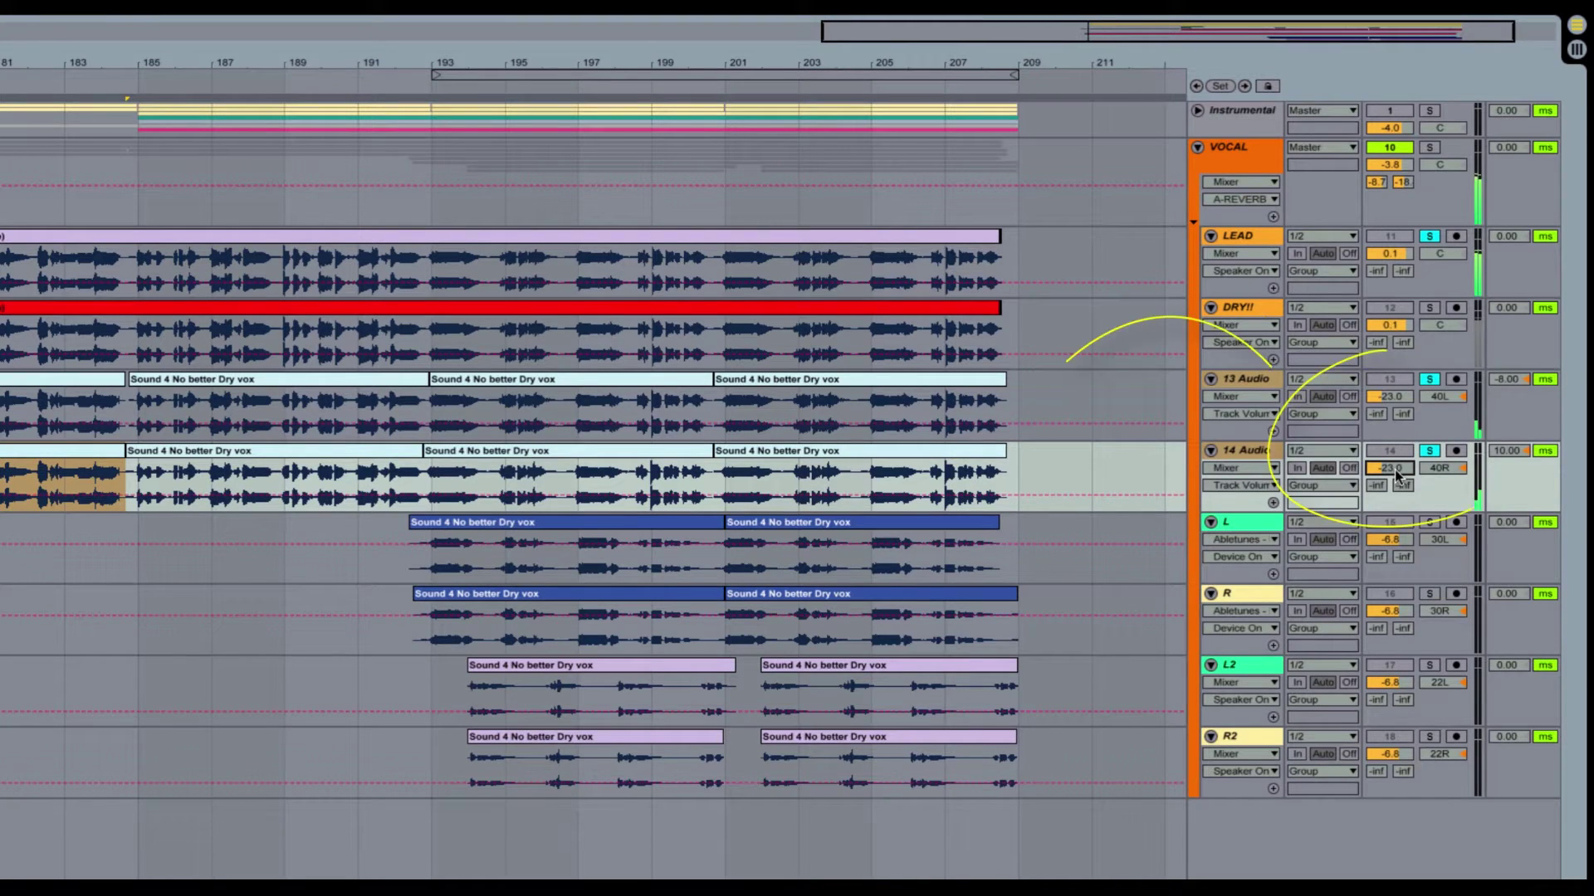
- Gradually raise the volume of tracks 13 Audio and 14 Audio together to about -13 dB during playback with the lead
key(Up)
key(Up)
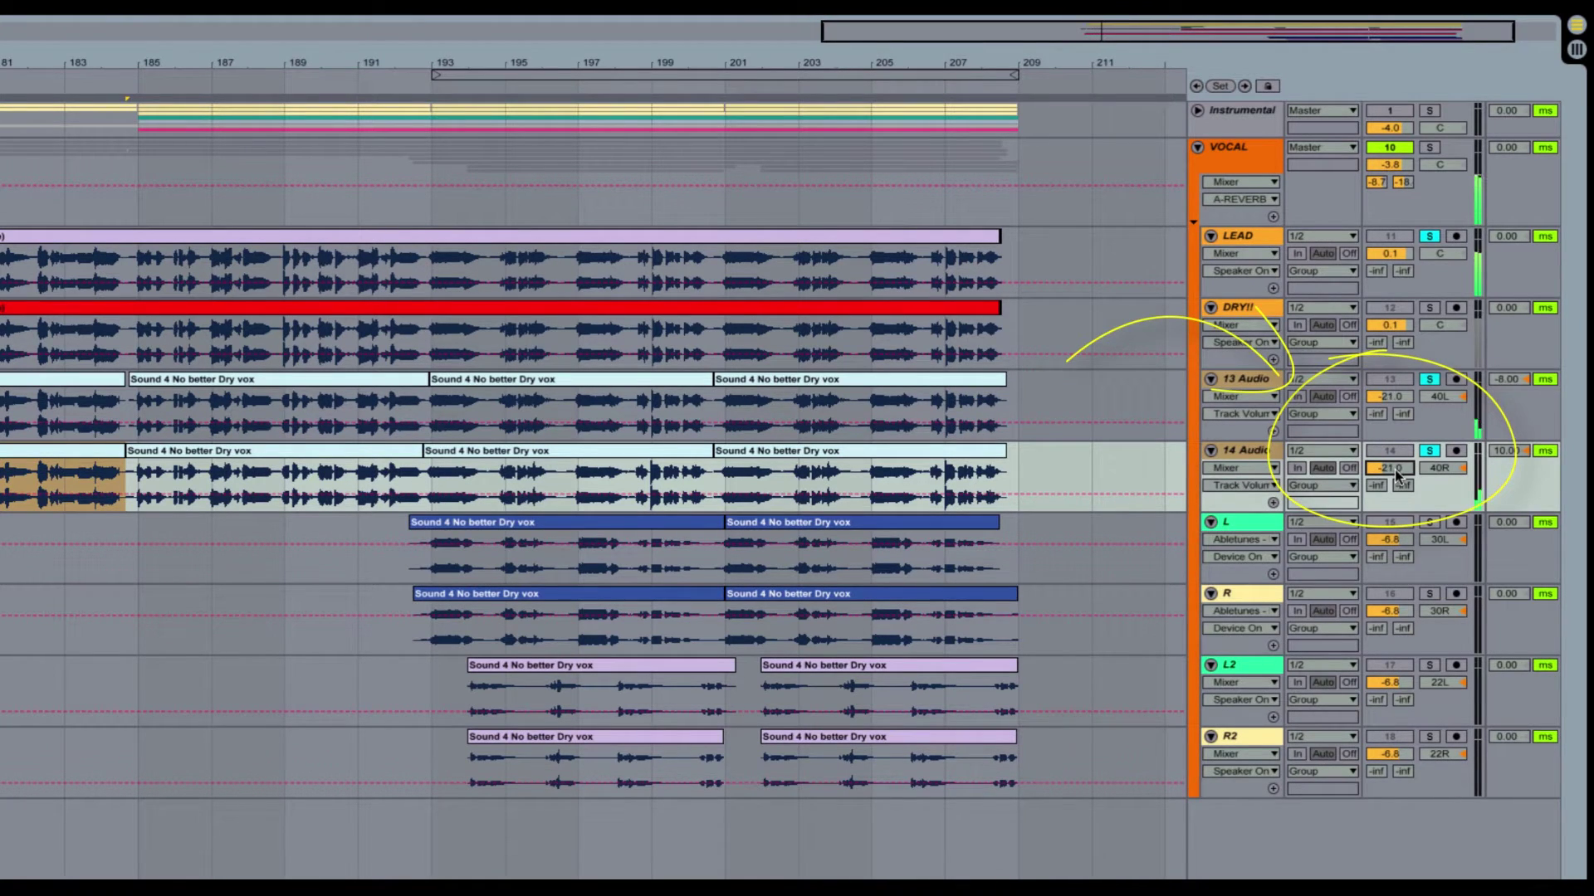
key(Up)
key(Up)
key(Up)
key(Up)
key(Up)
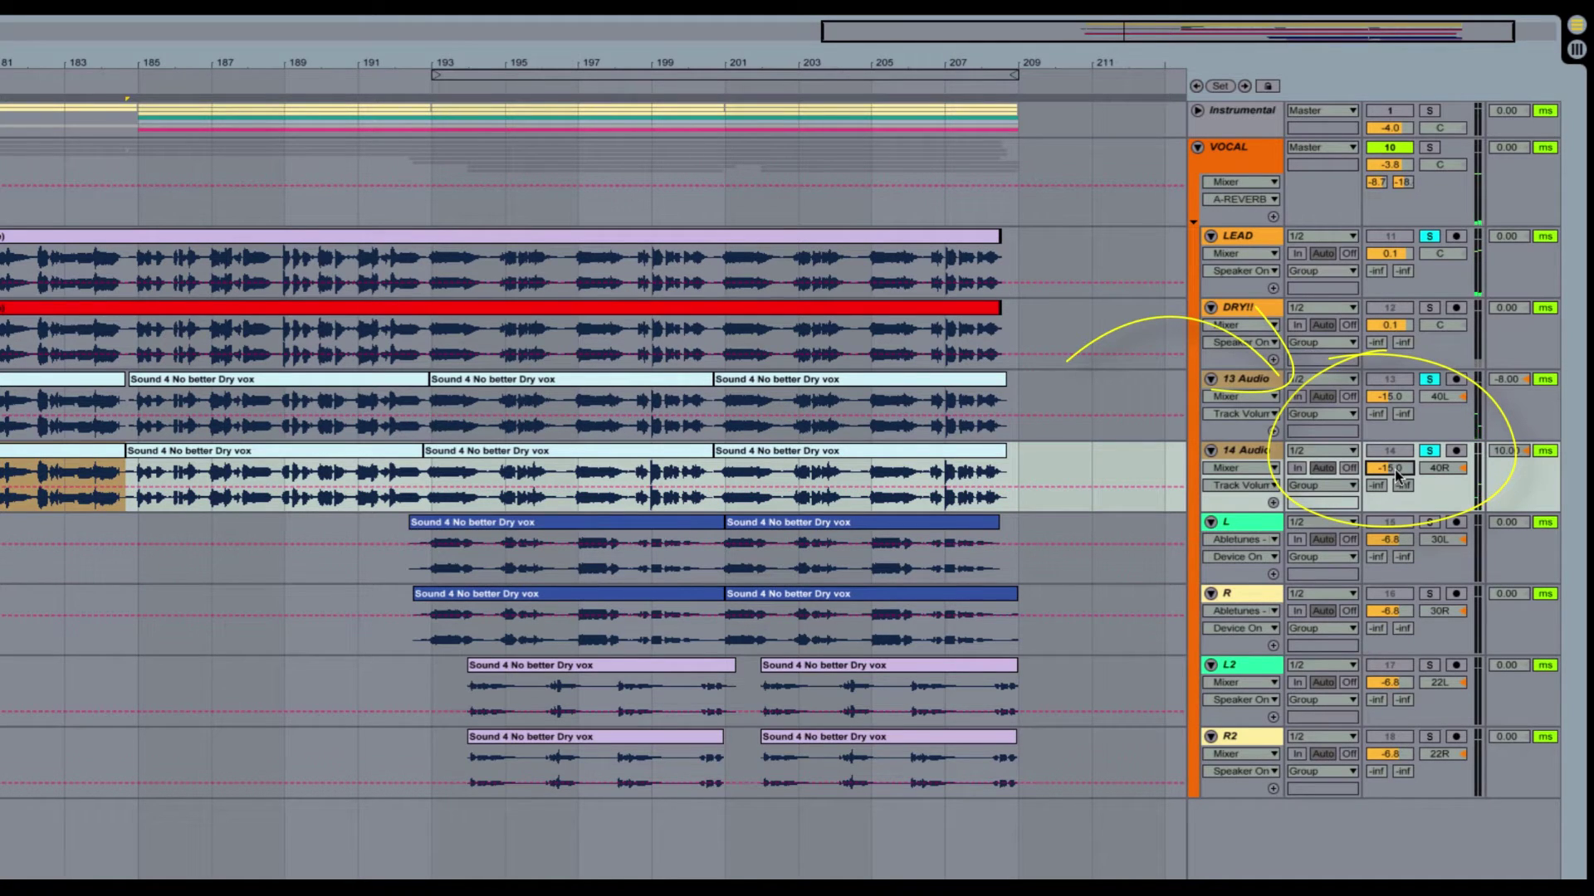
key(Up)
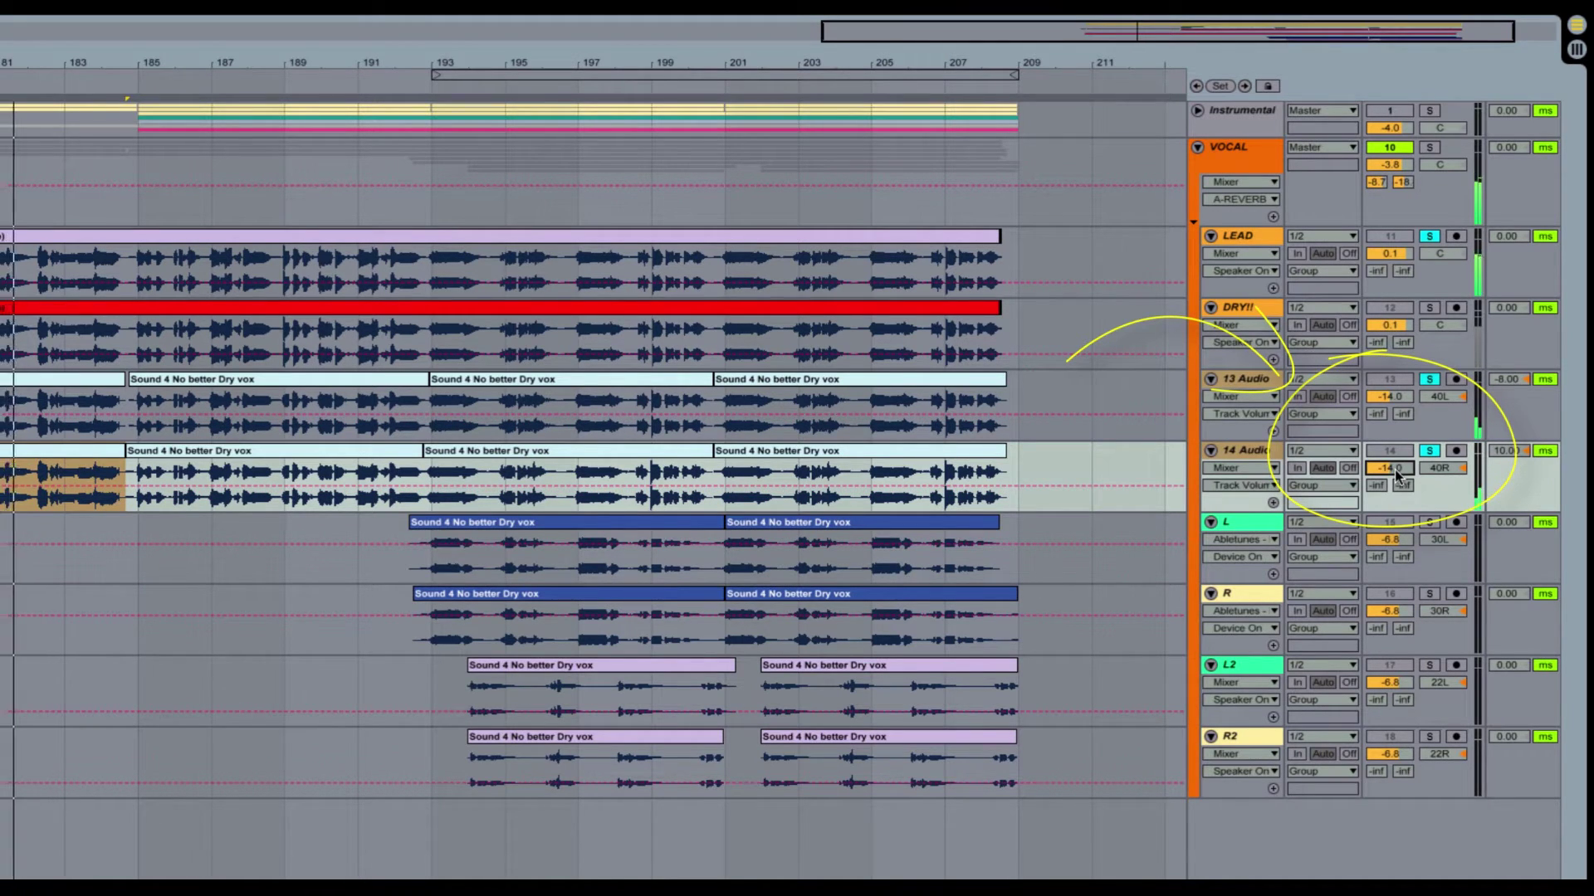
key(Up)
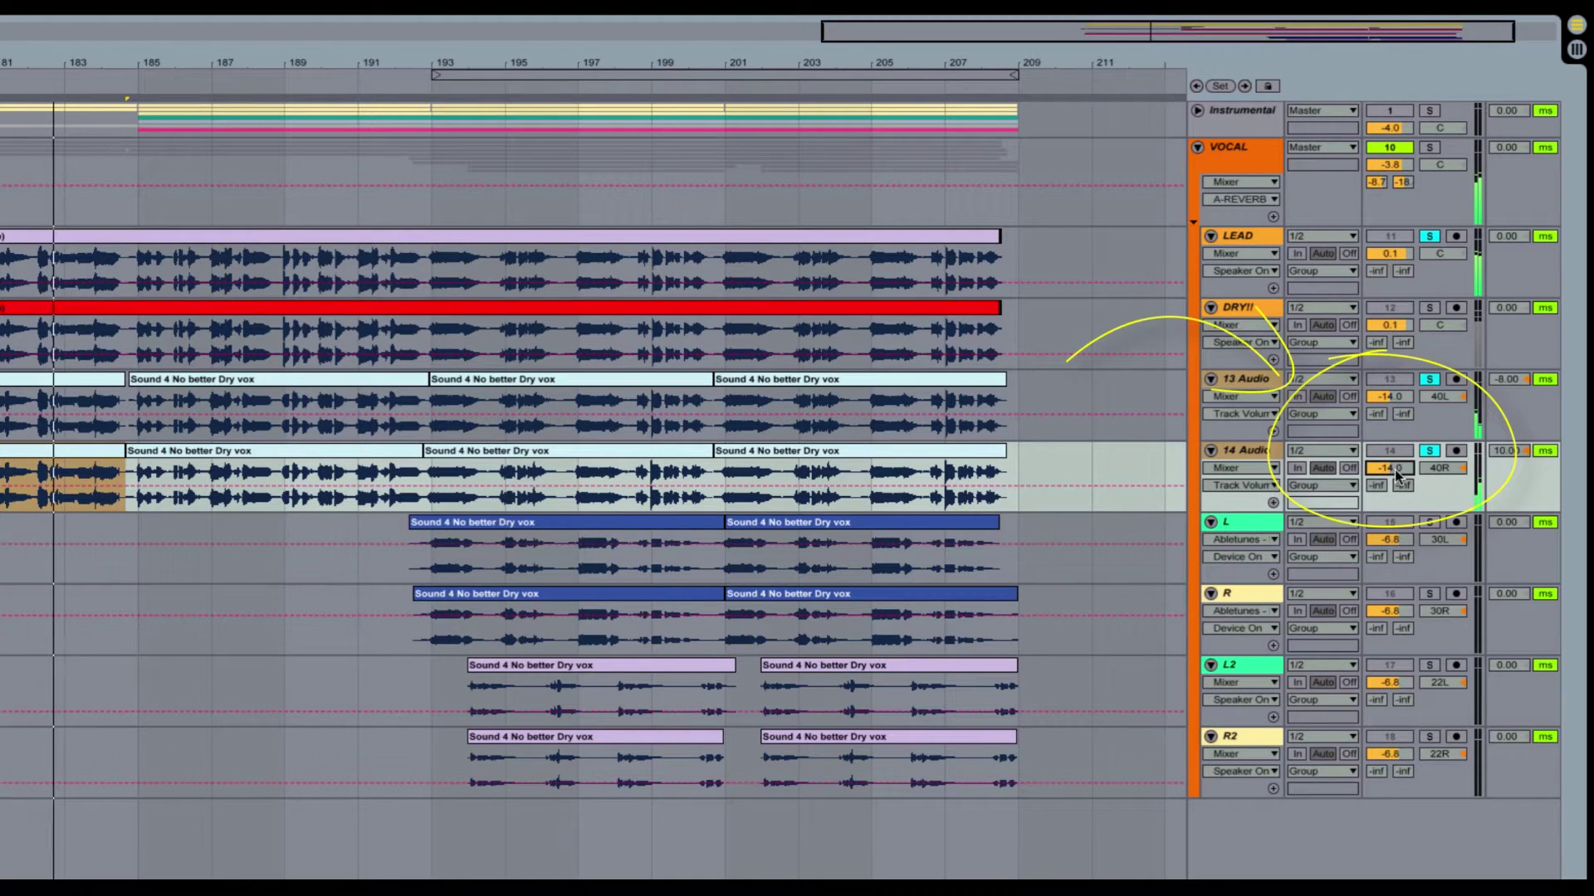
key(Up)
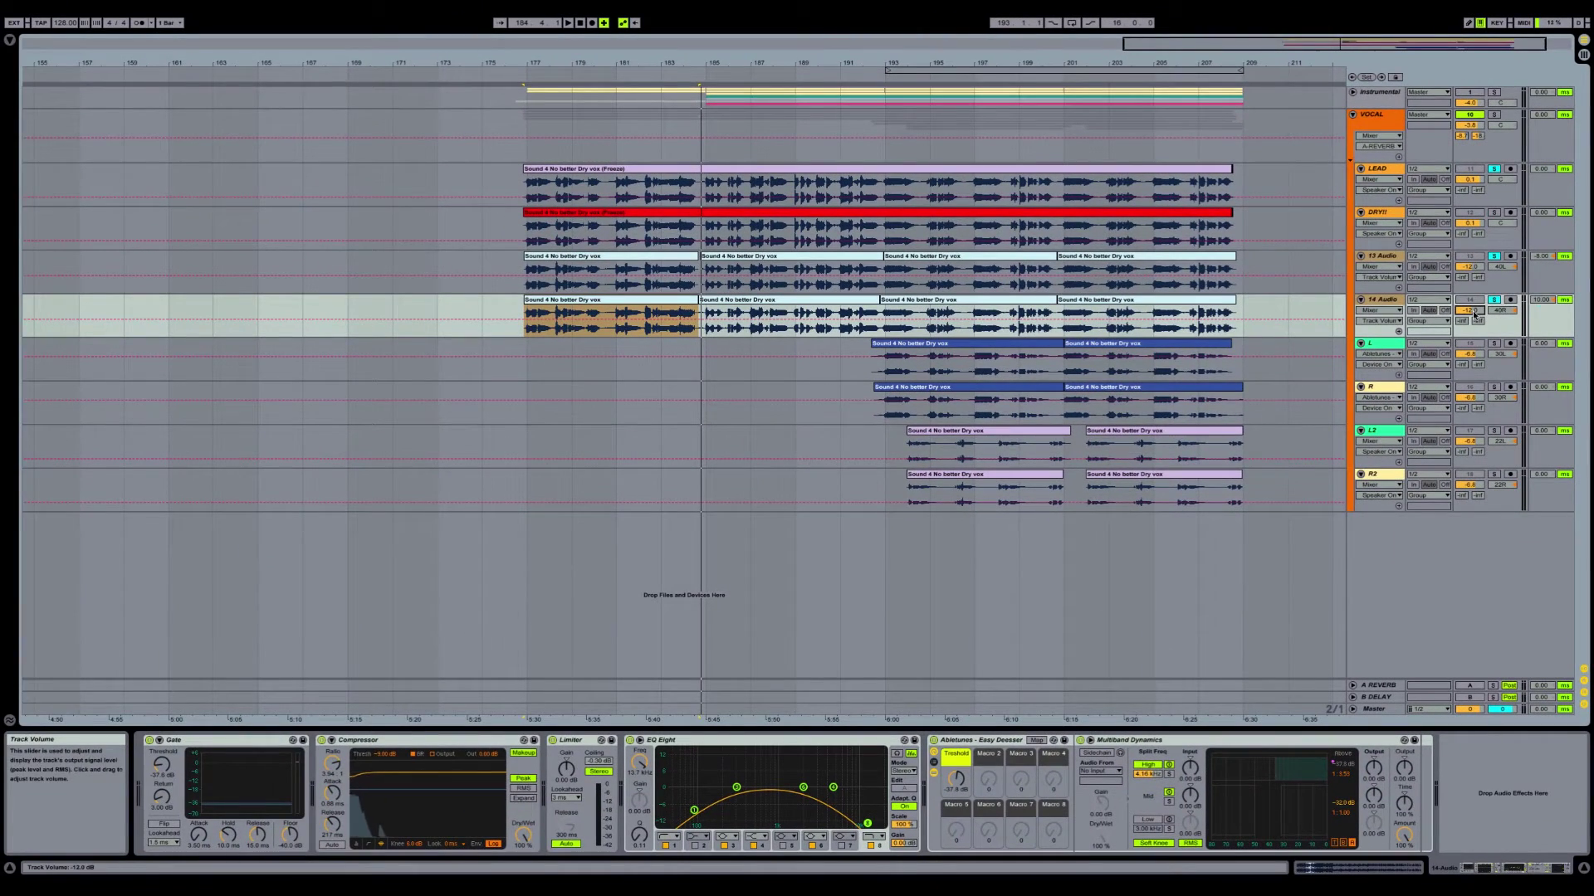
- Check the track delay of 14 Audio against the LEAD track and select the harmony vocal track L
click(1542, 300)
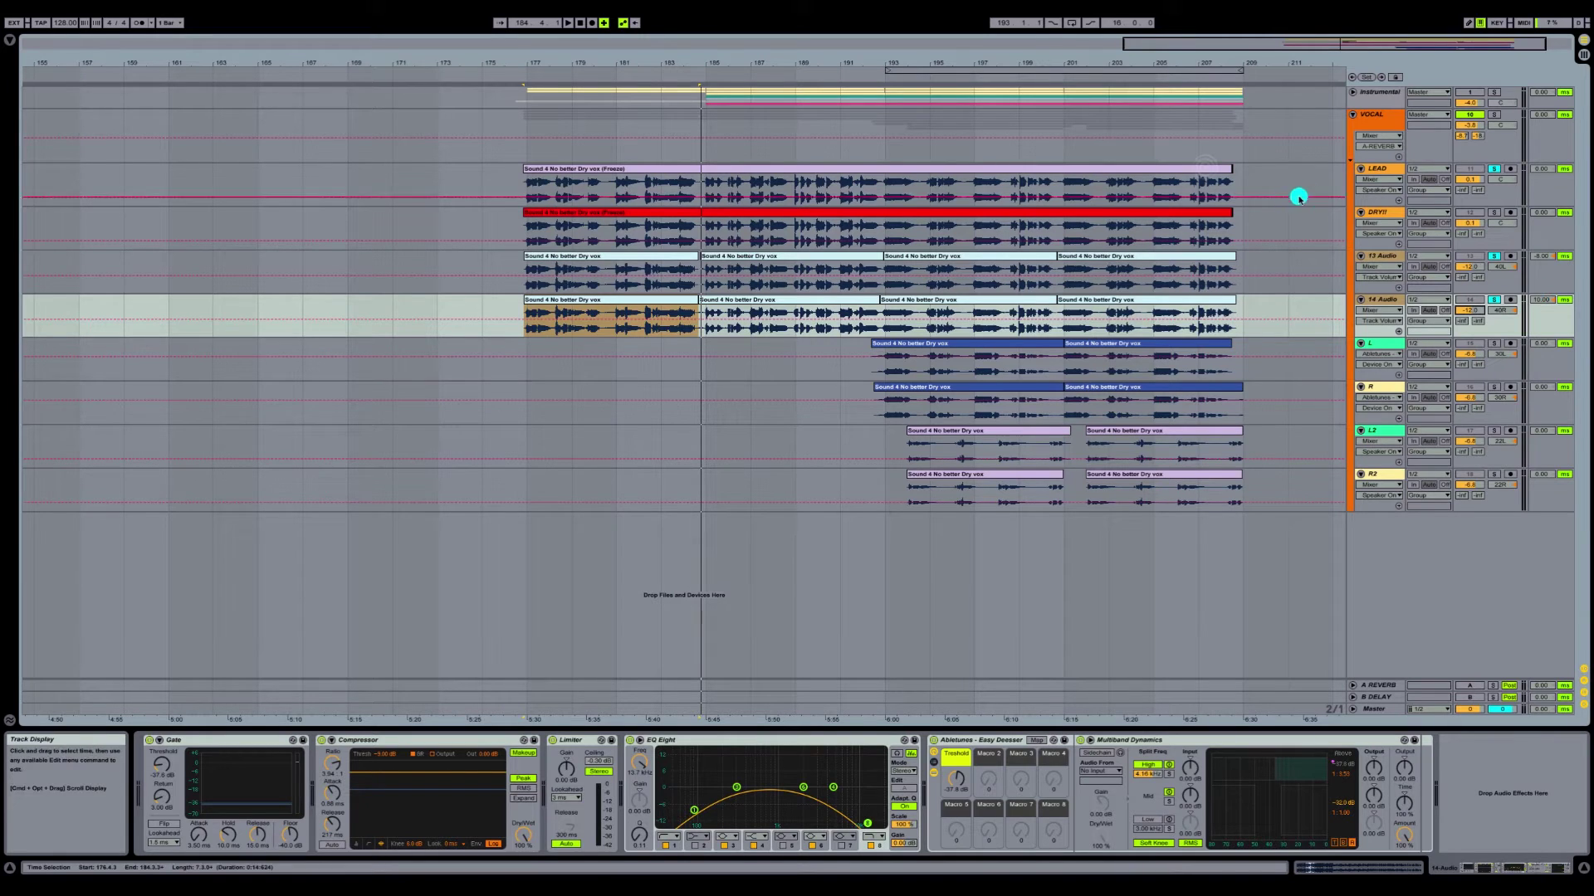
click(1383, 169)
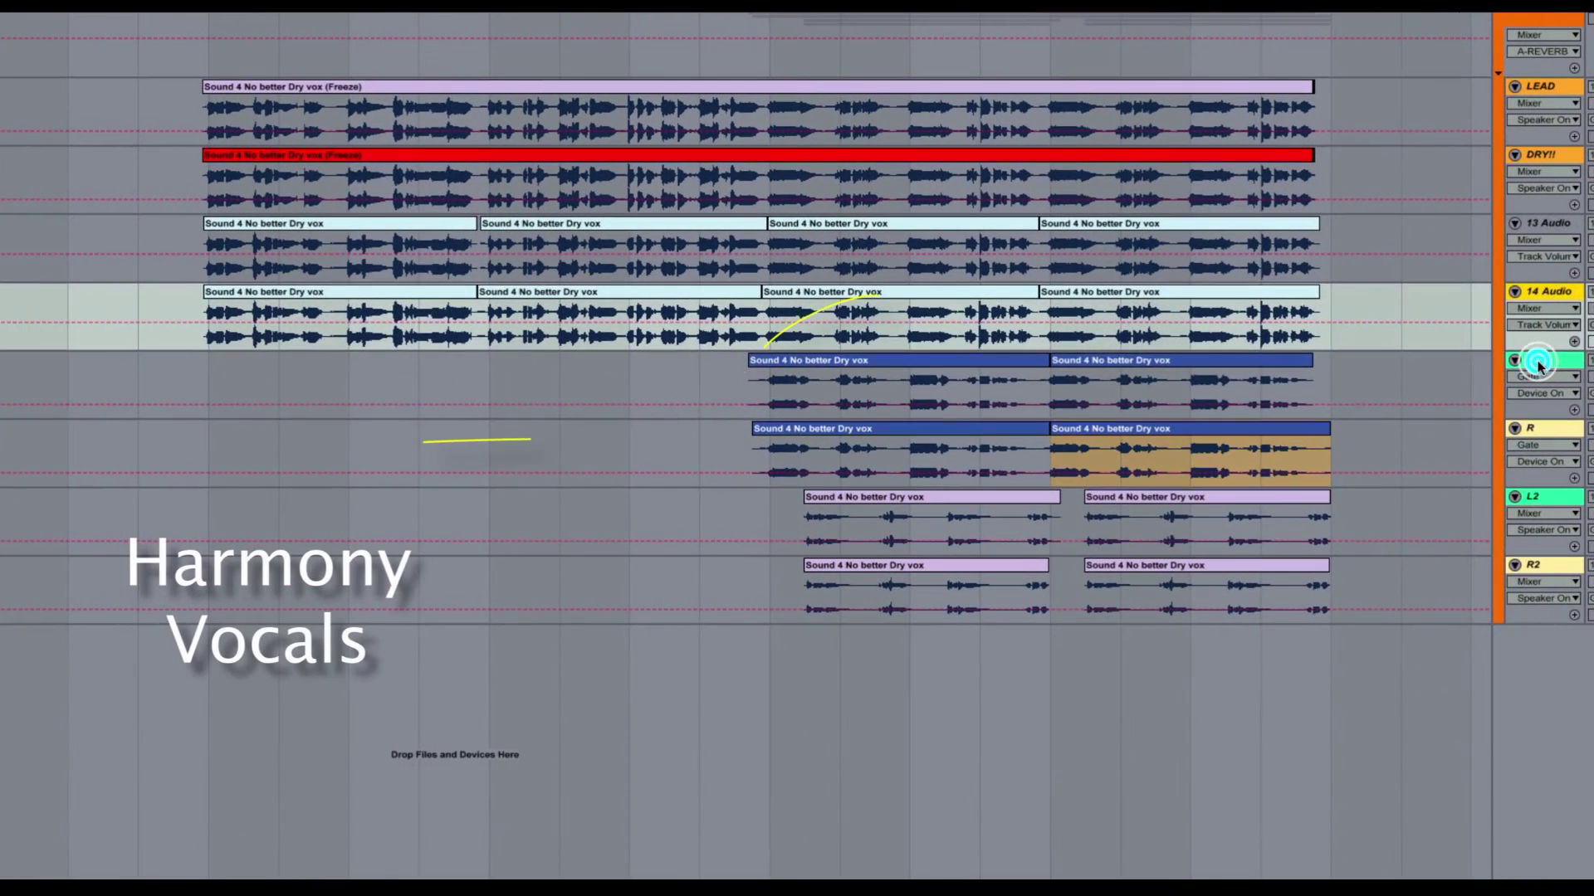
click(1375, 347)
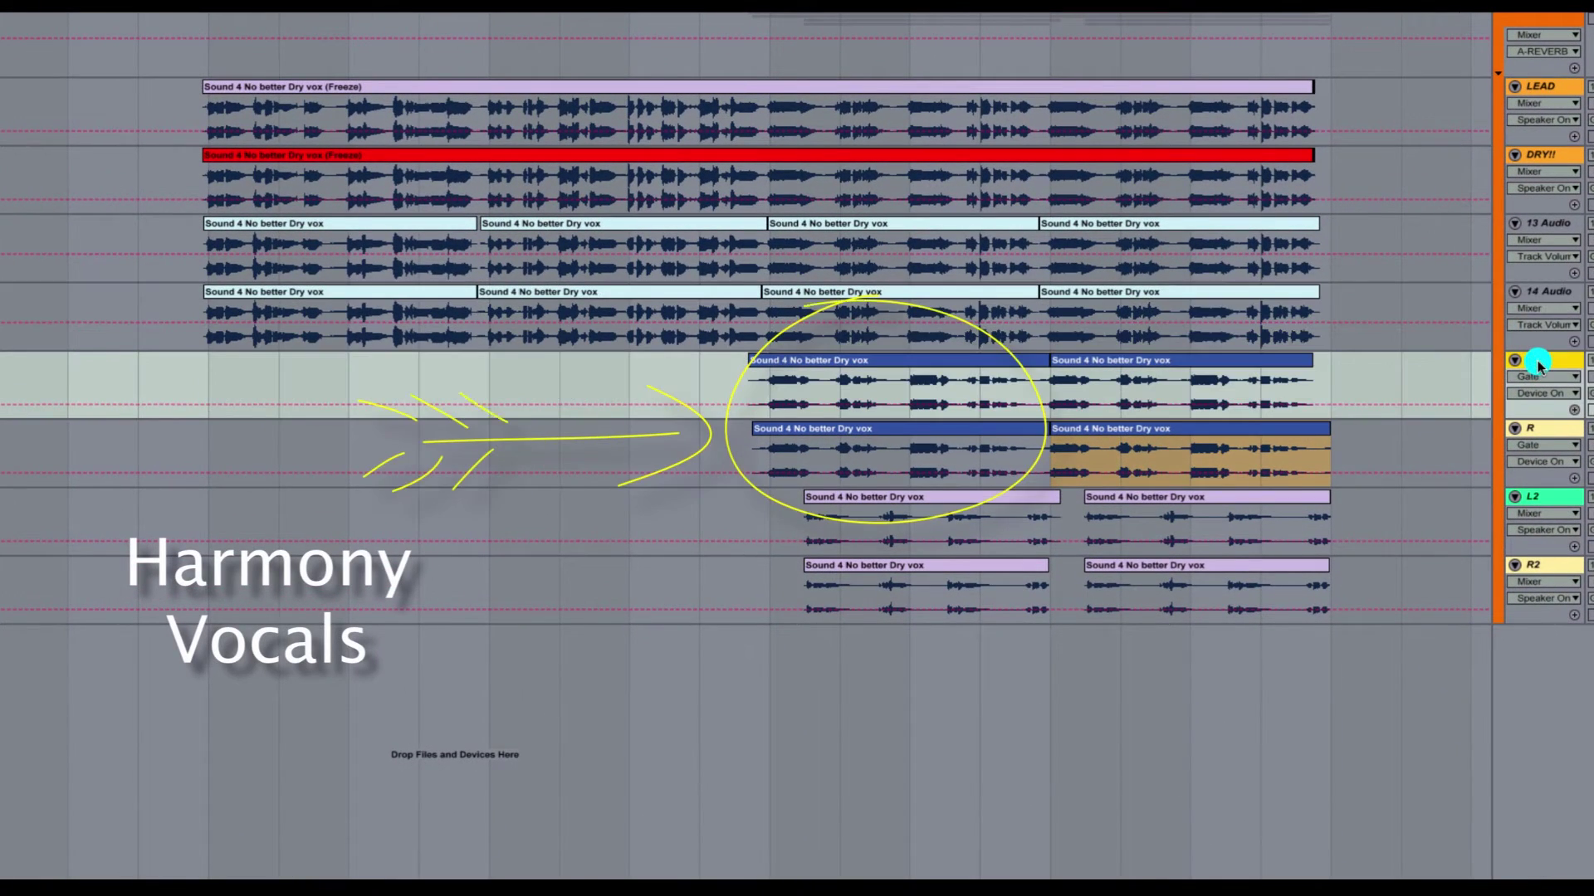
- Activate the Gate, EQ Eight and Easy Deesser on harmony track L
click(1538, 430)
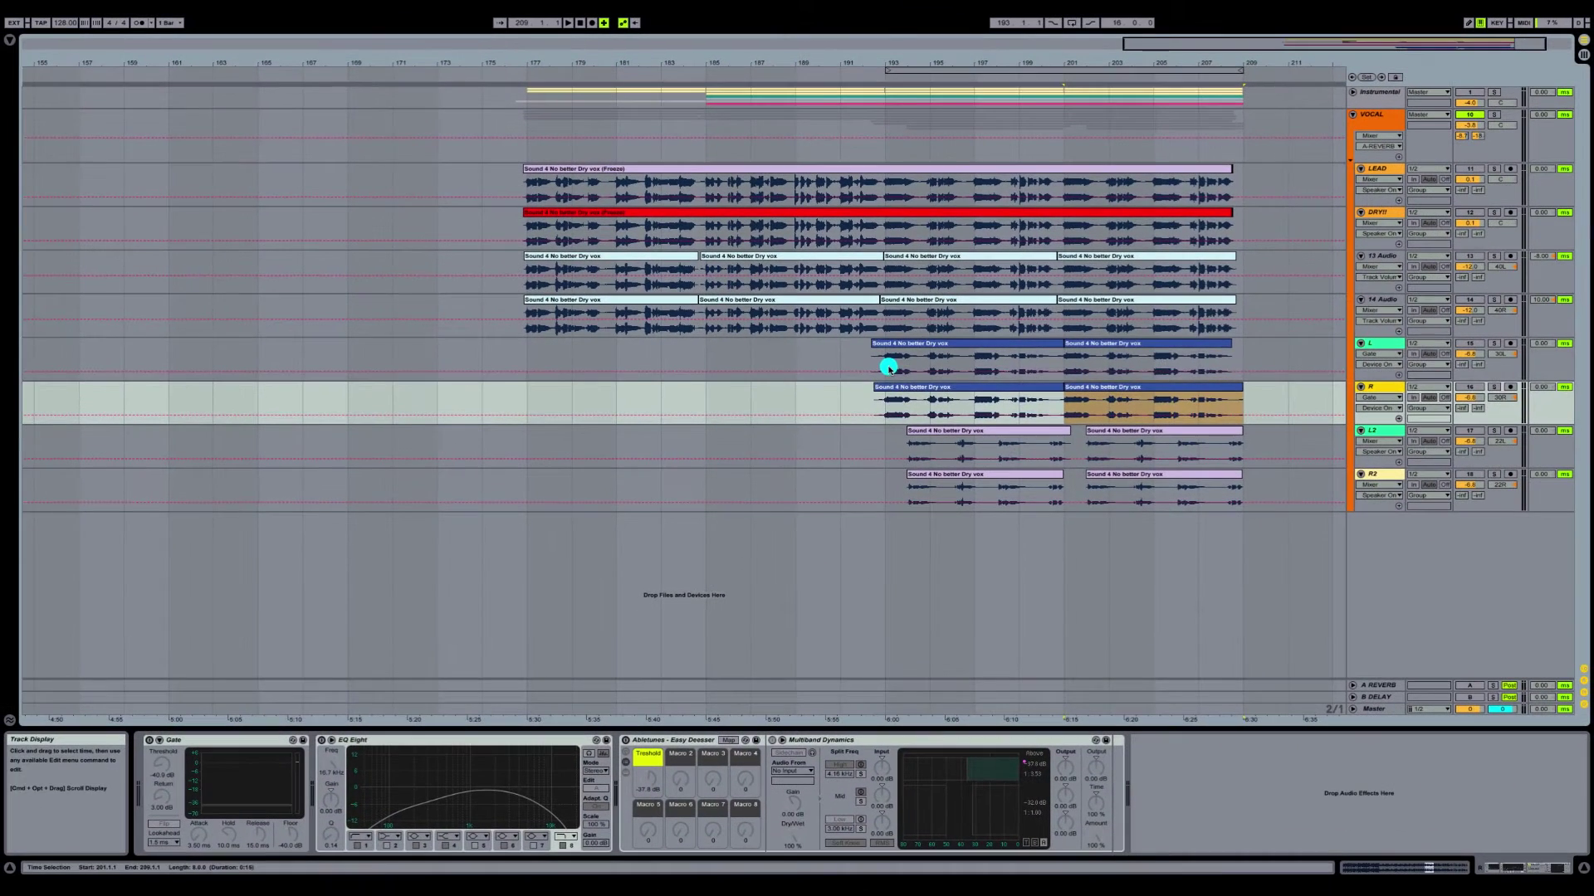
click(1376, 342)
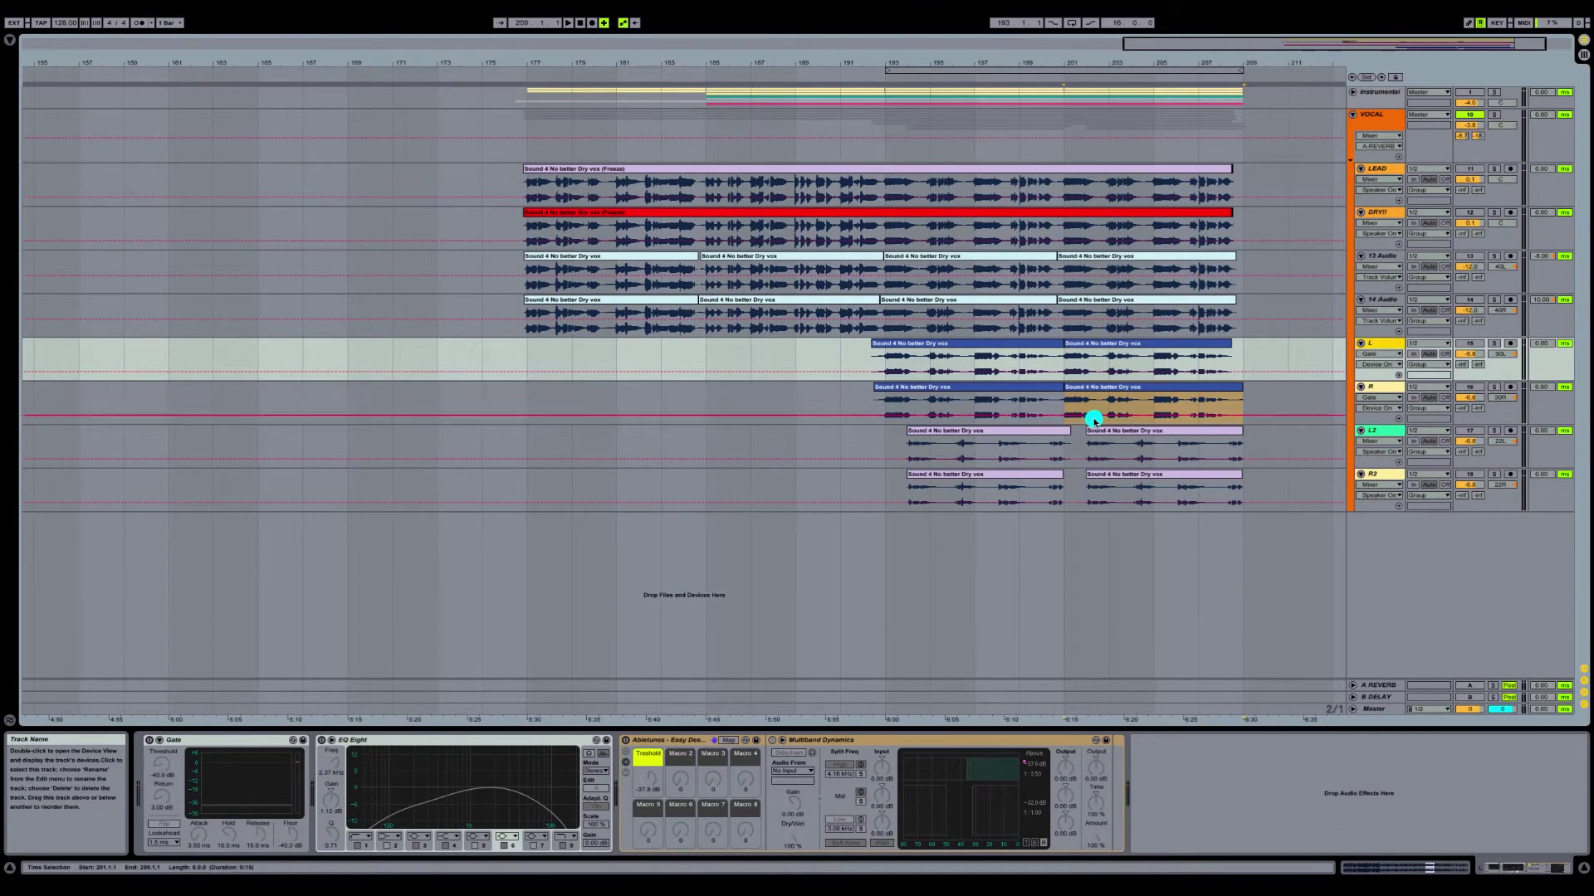
click(319, 741)
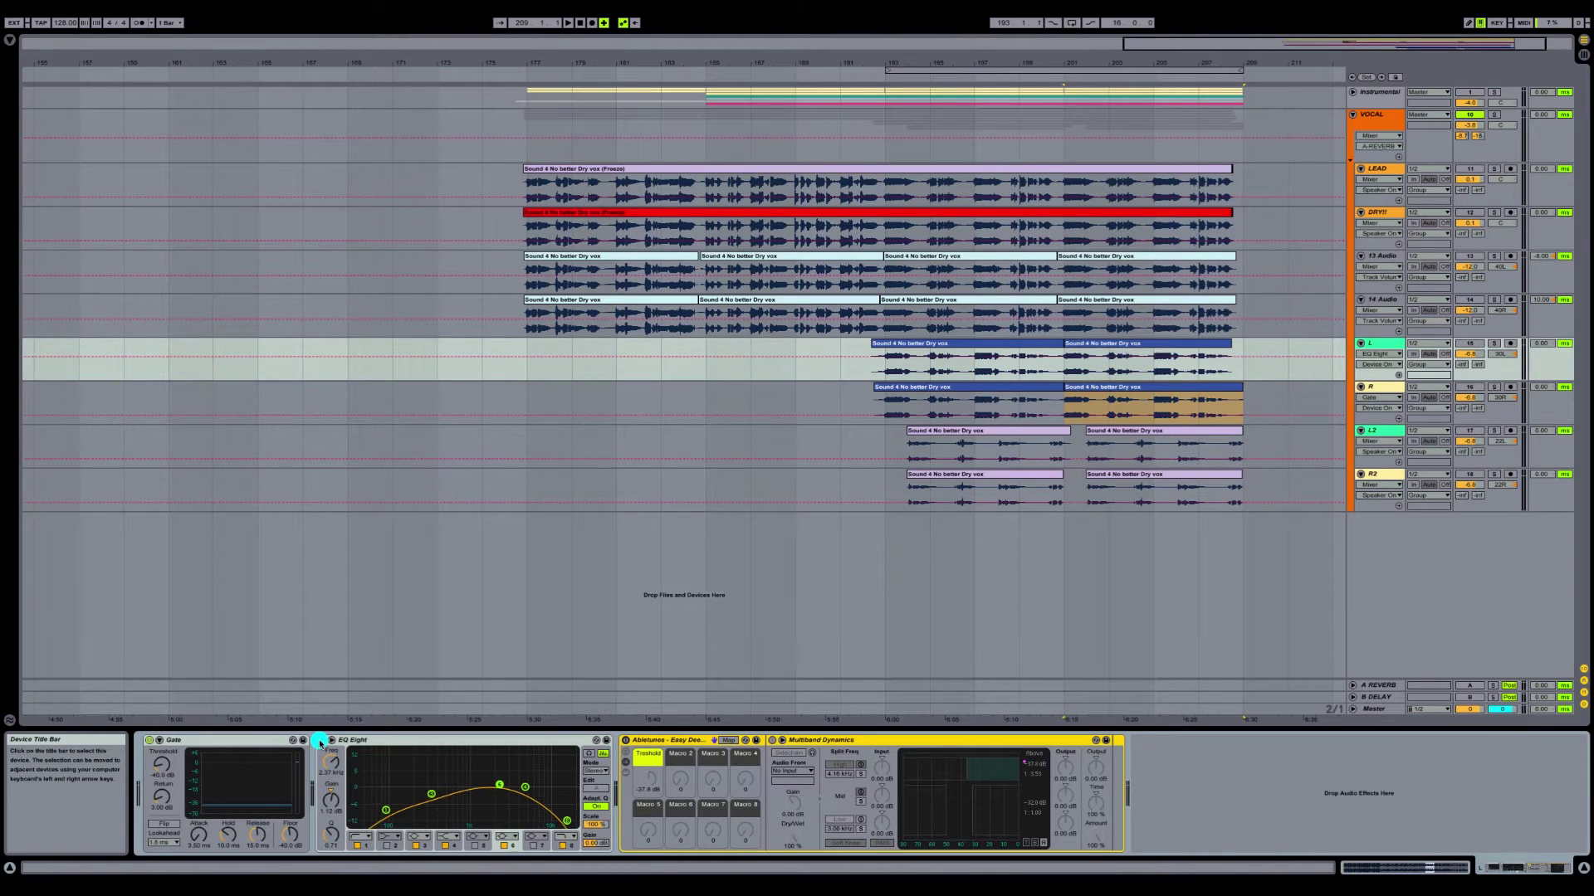
click(625, 741)
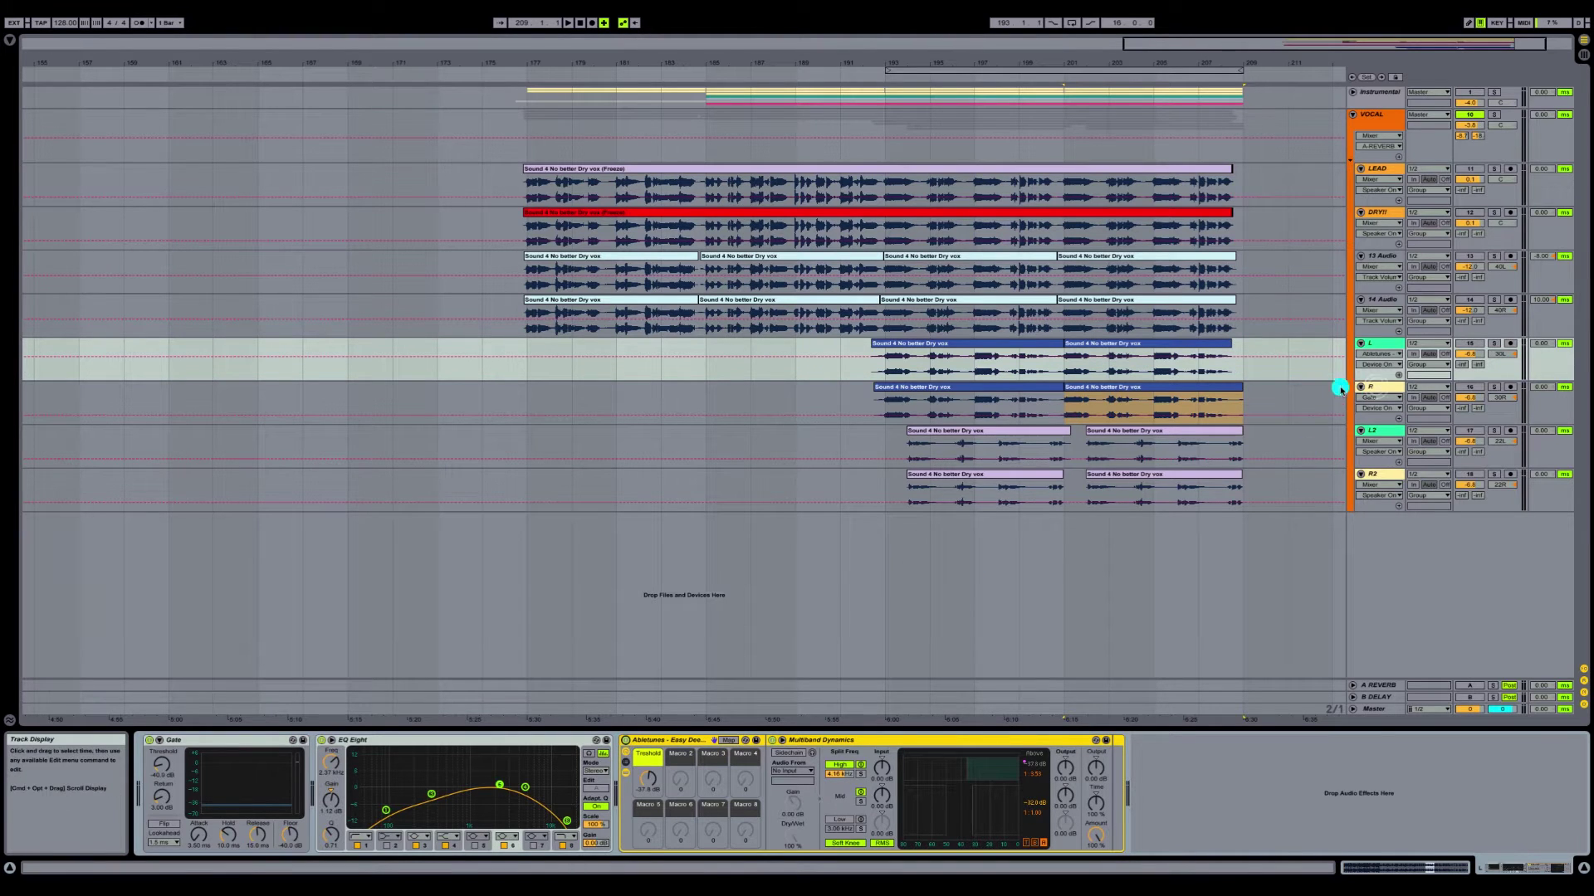
- Activate the Gate, EQ Eight and Easy Deesser on harmony track R
click(1375, 387)
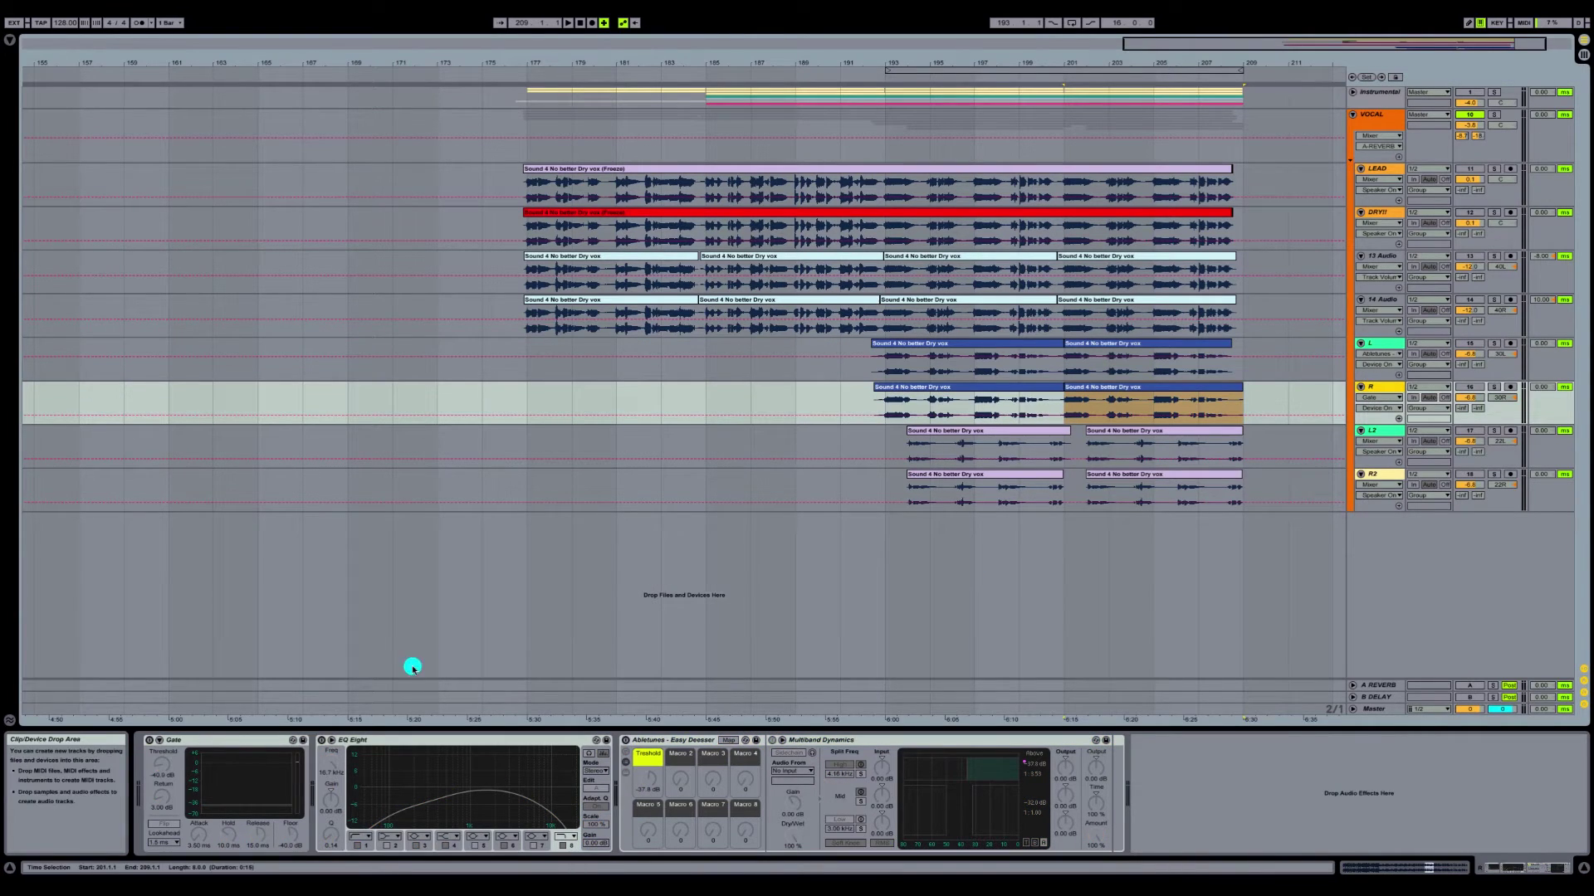
click(149, 741)
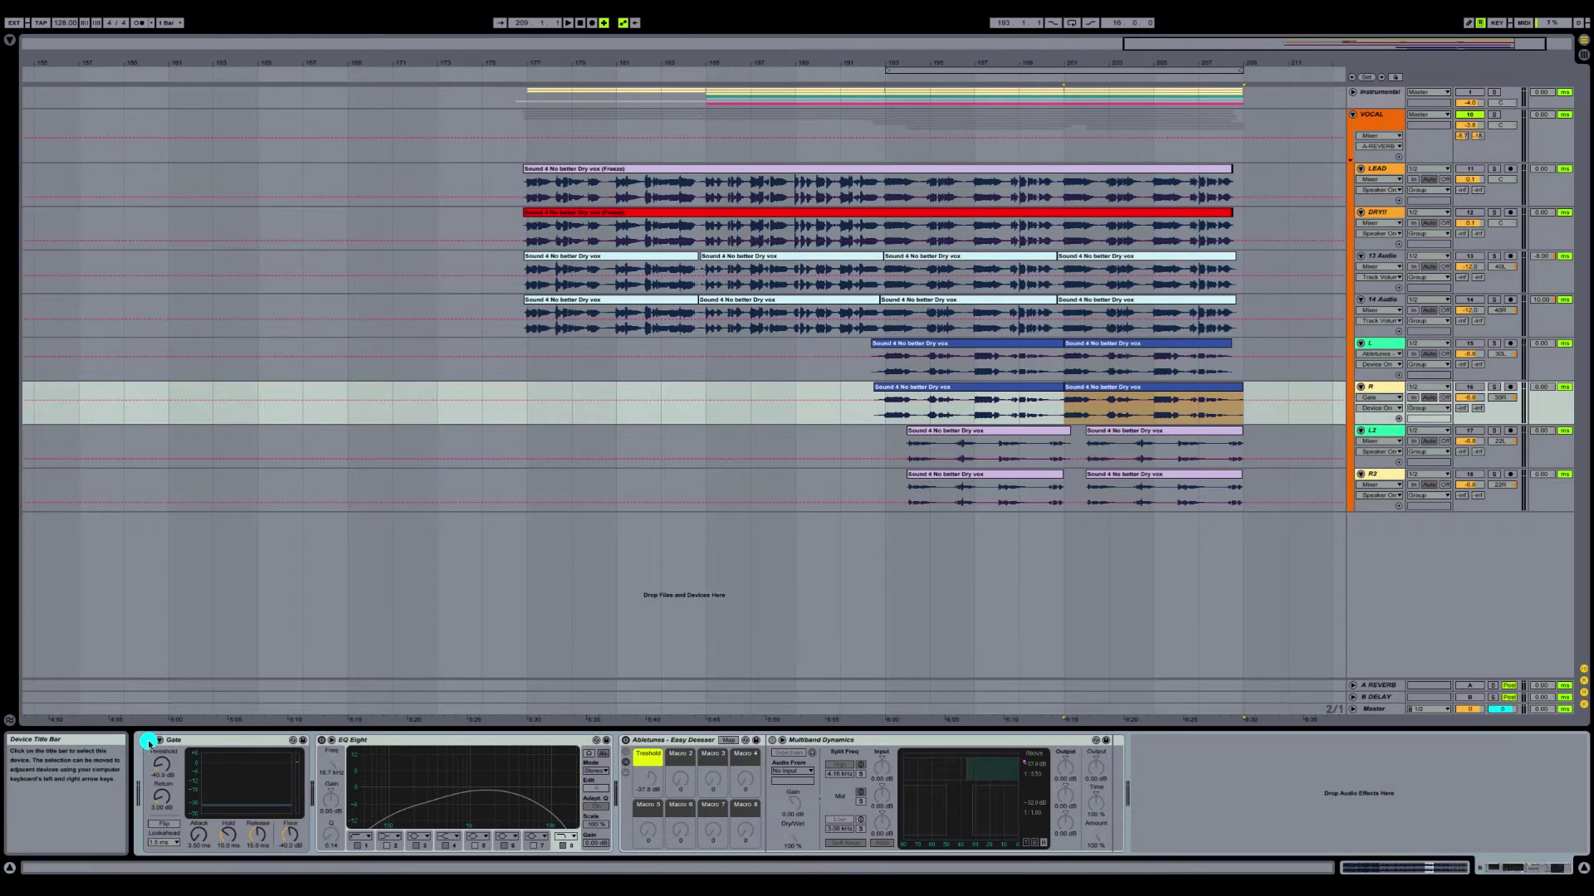
click(322, 741)
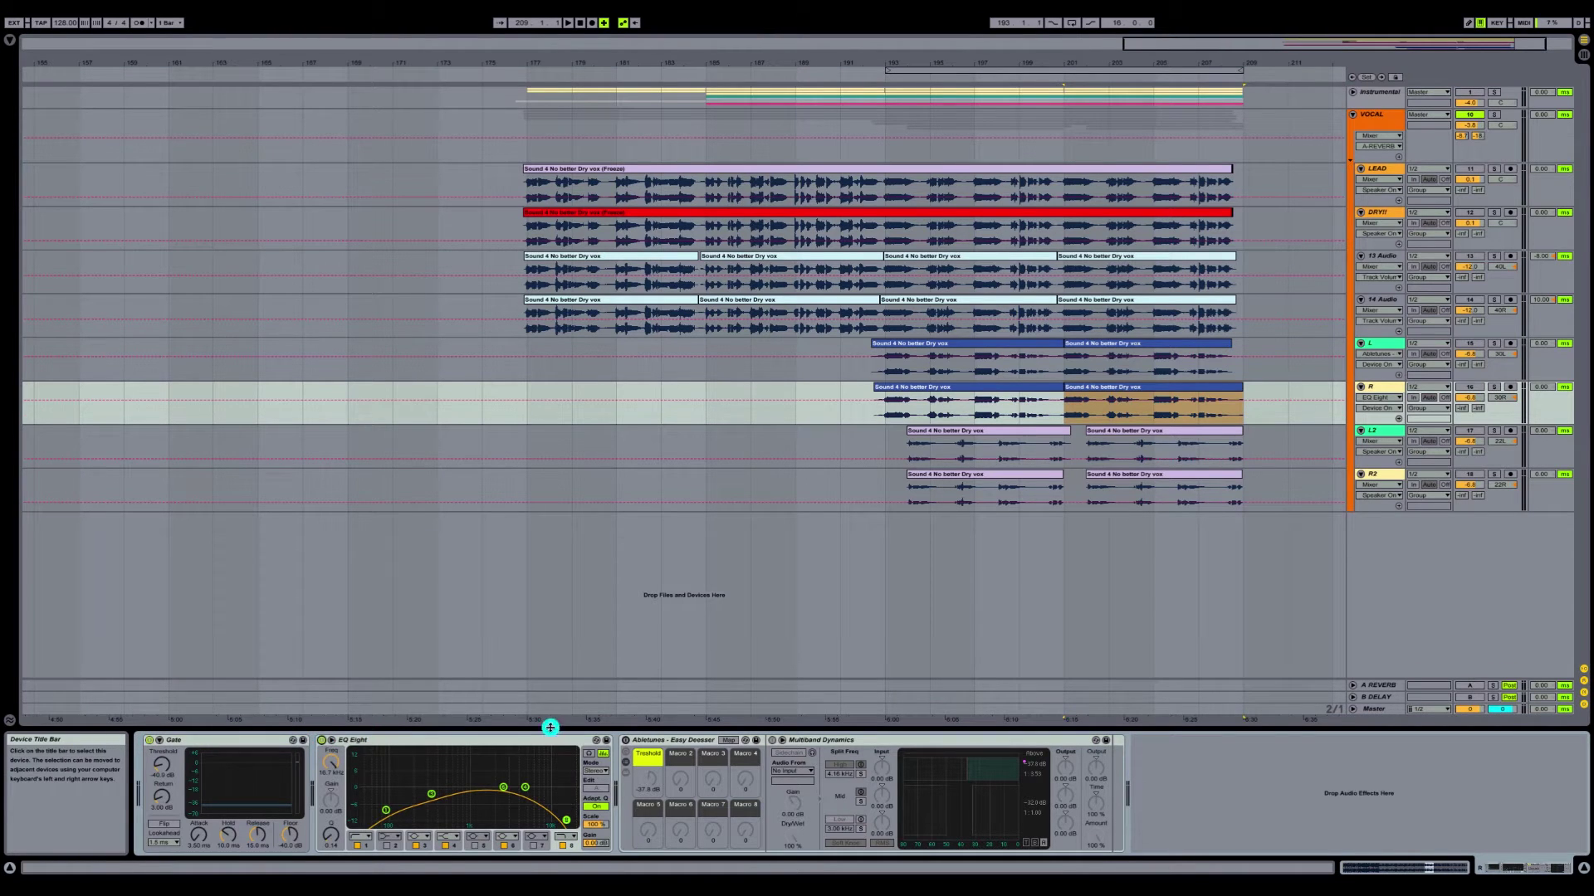
click(624, 741)
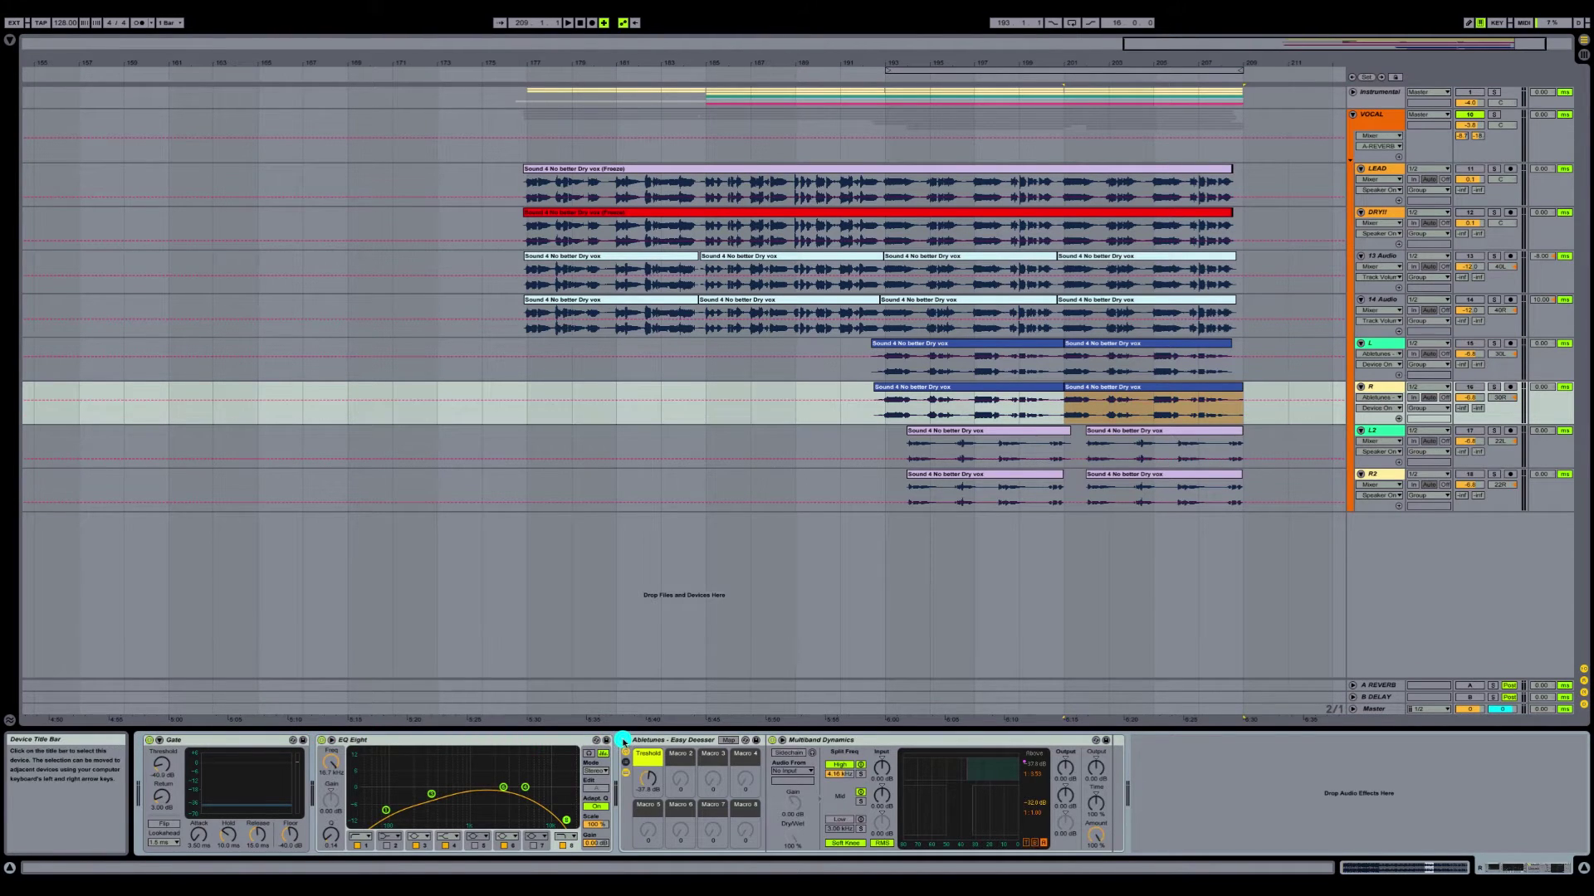
- Lower EQ Eight band 4 on track R to about -1.88 dB near 4.83 kHz and compare its curve with track L
click(982, 349)
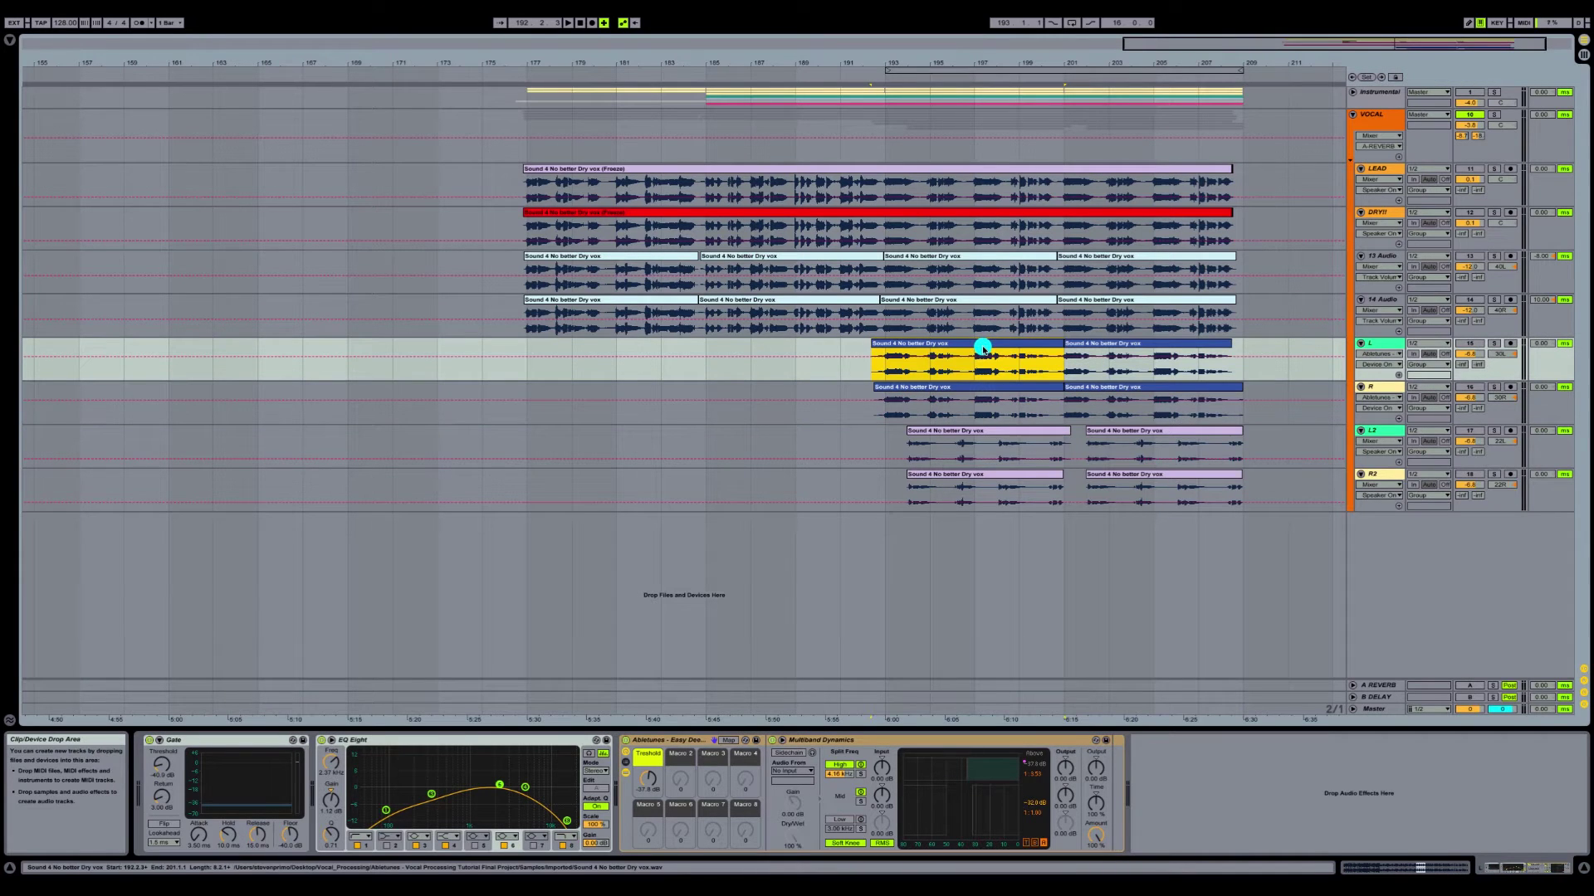
click(979, 392)
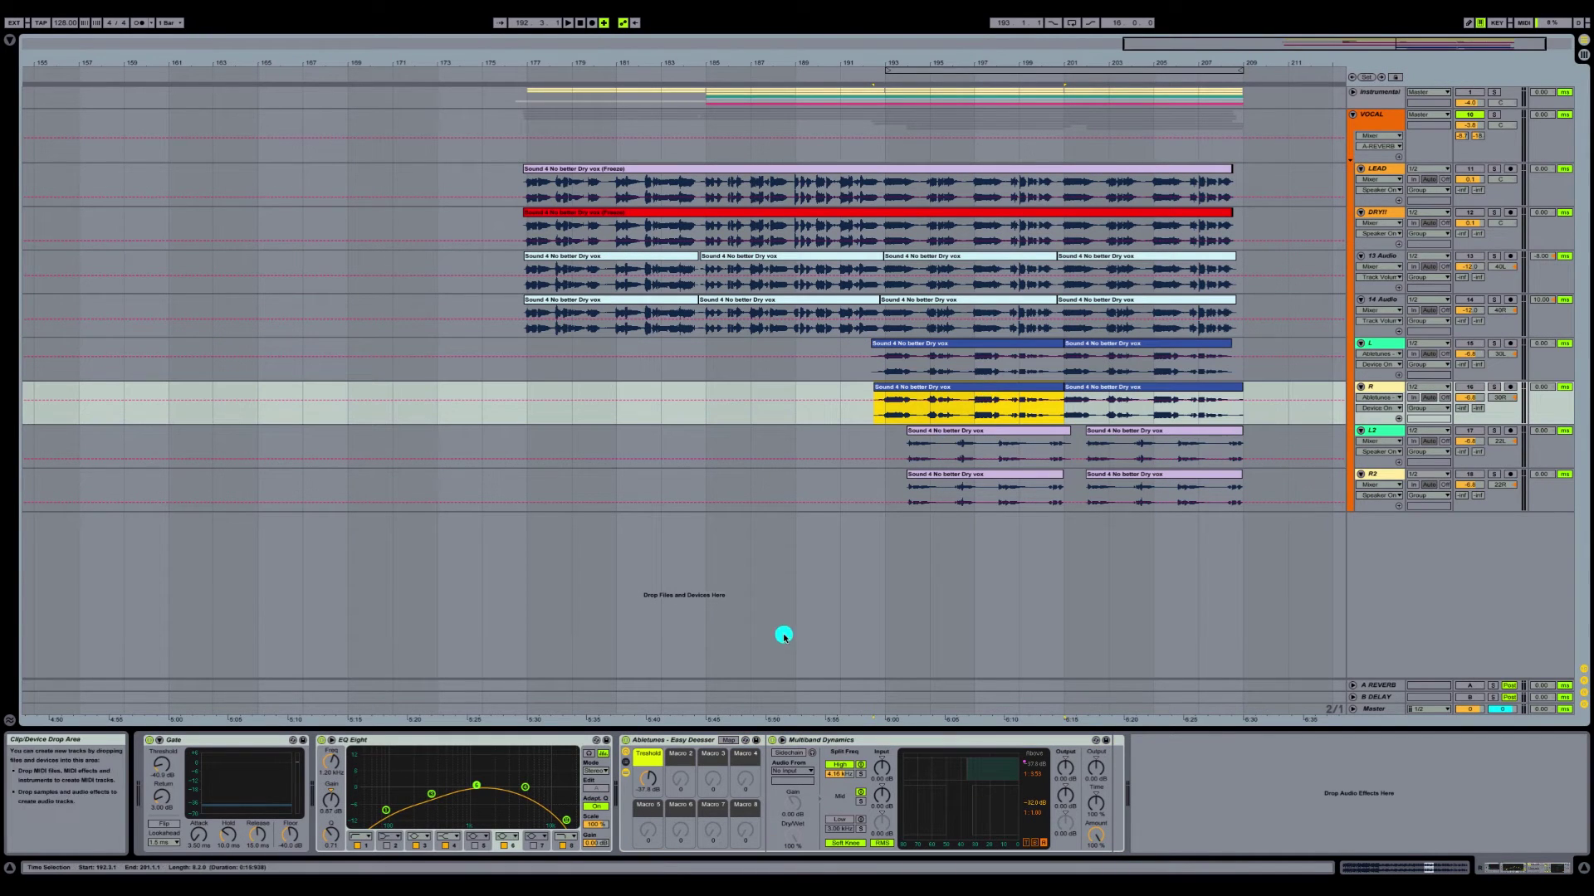
drag(525, 786, 524, 793)
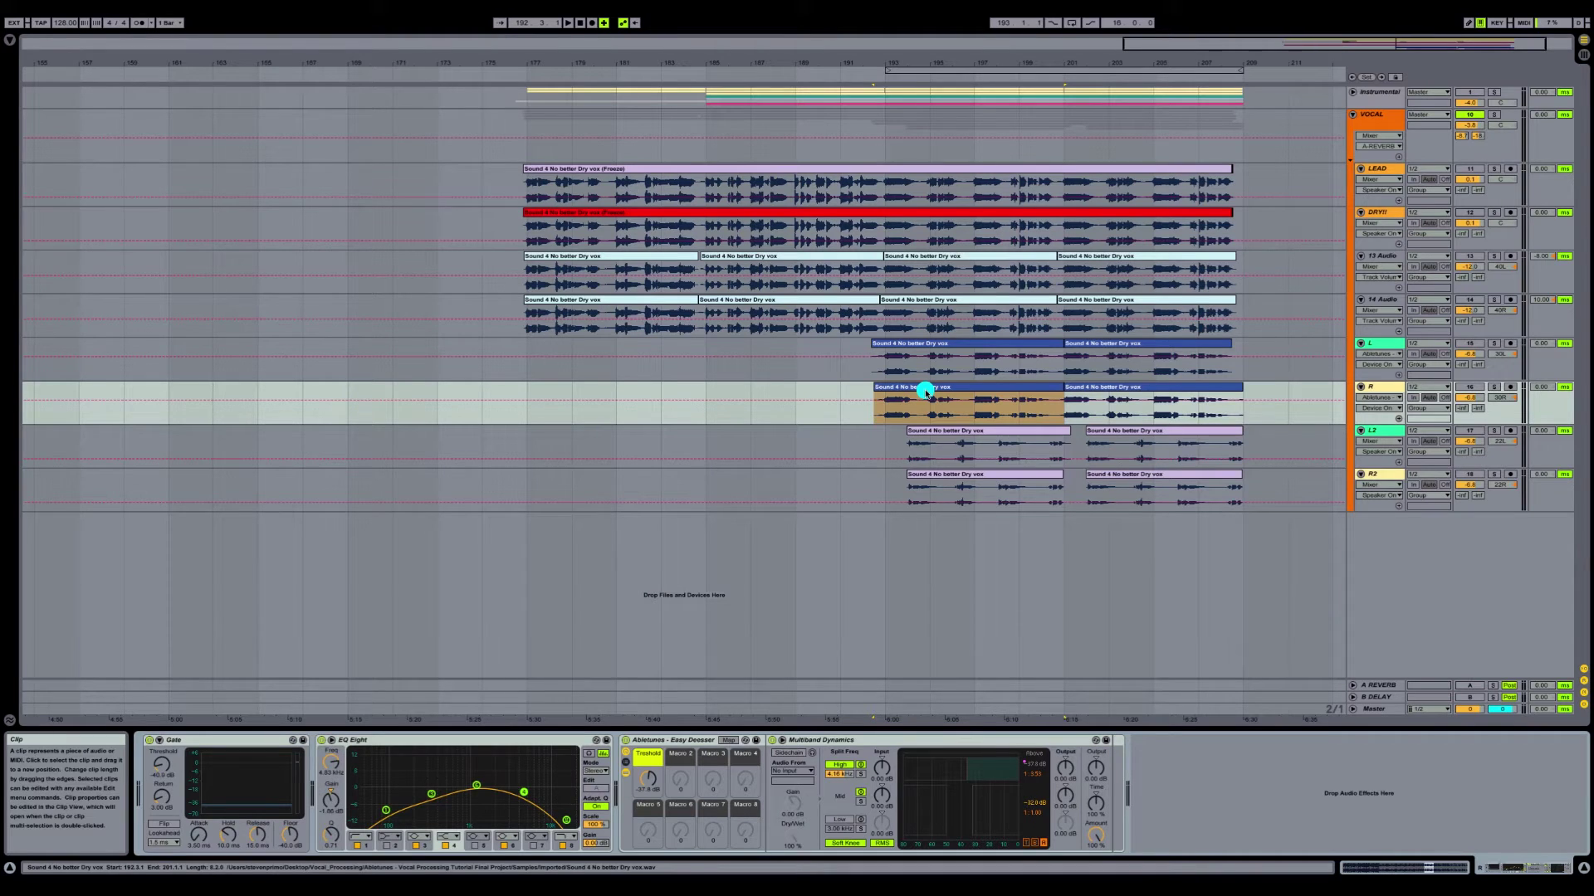
click(946, 343)
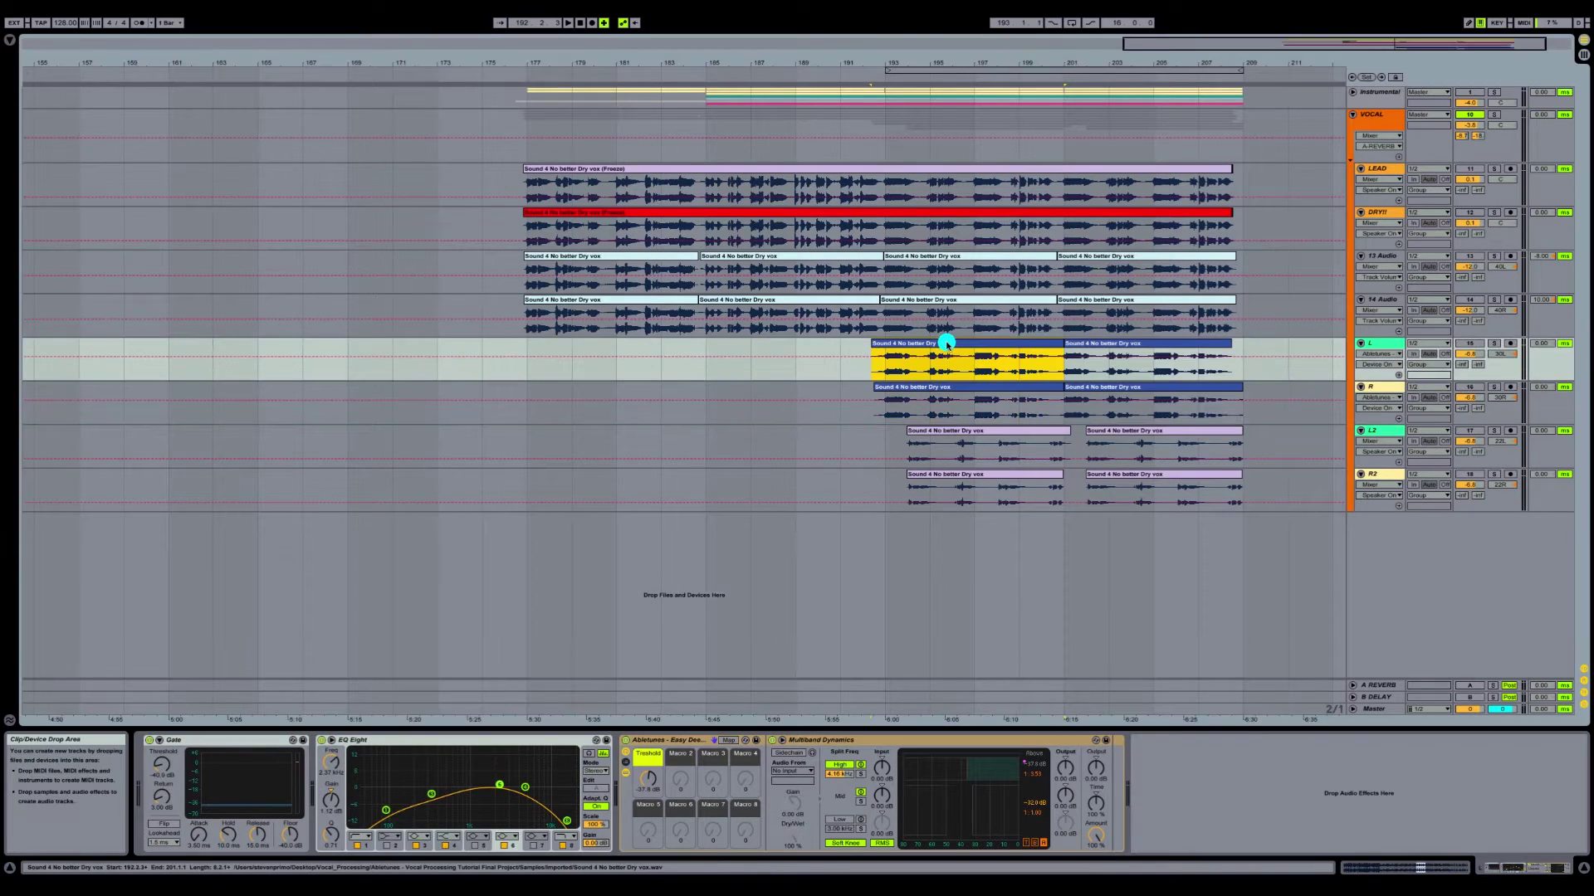
click(941, 392)
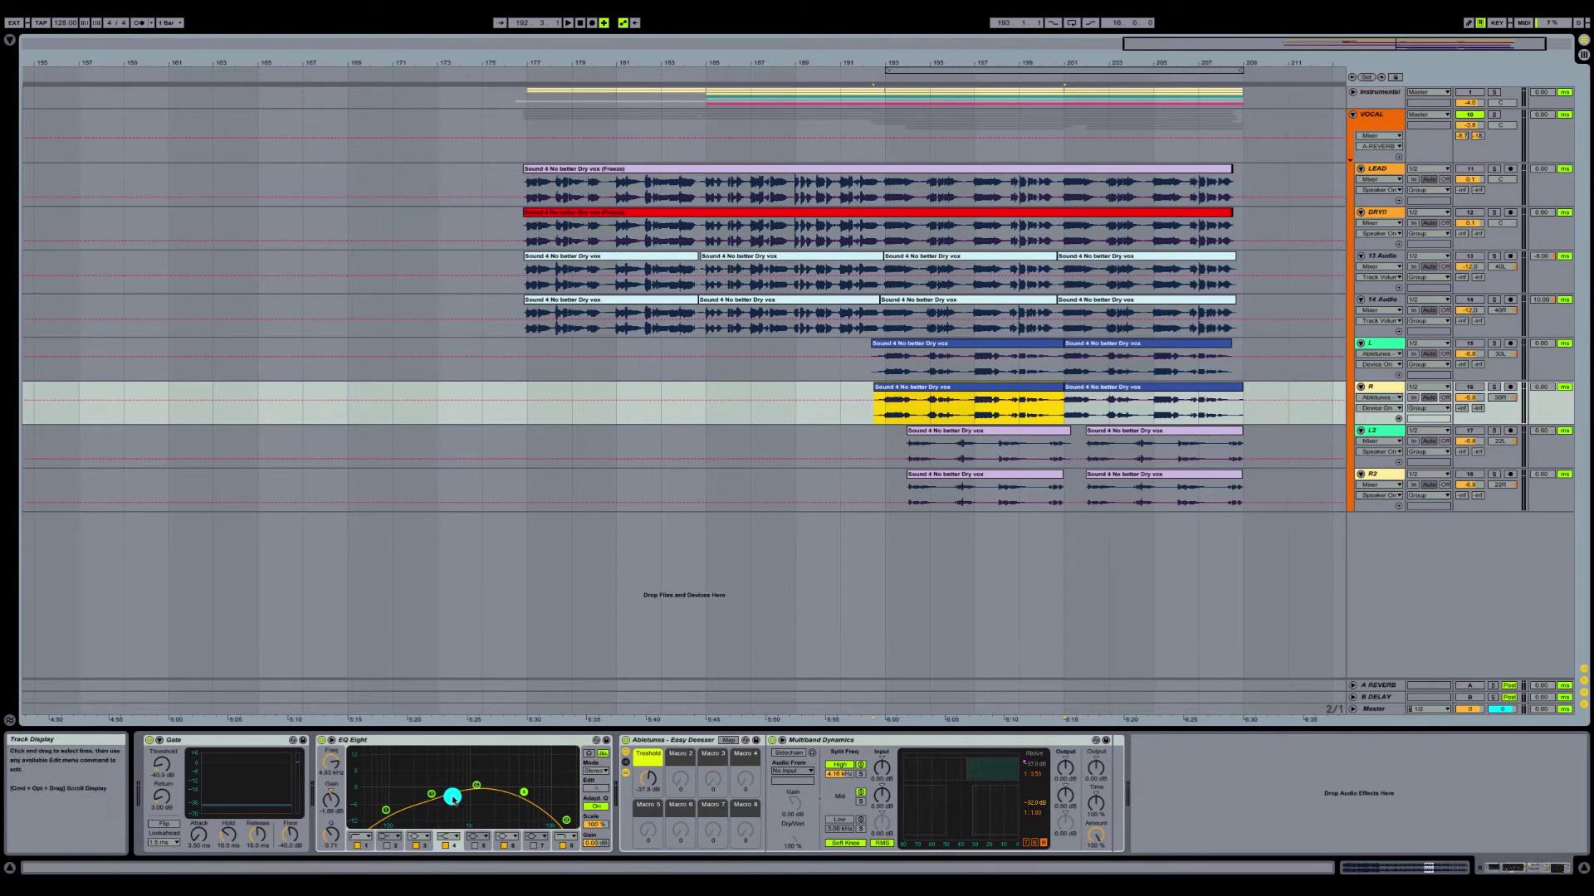
- Check the panning of the harmony tracks L and R against each other
click(732, 770)
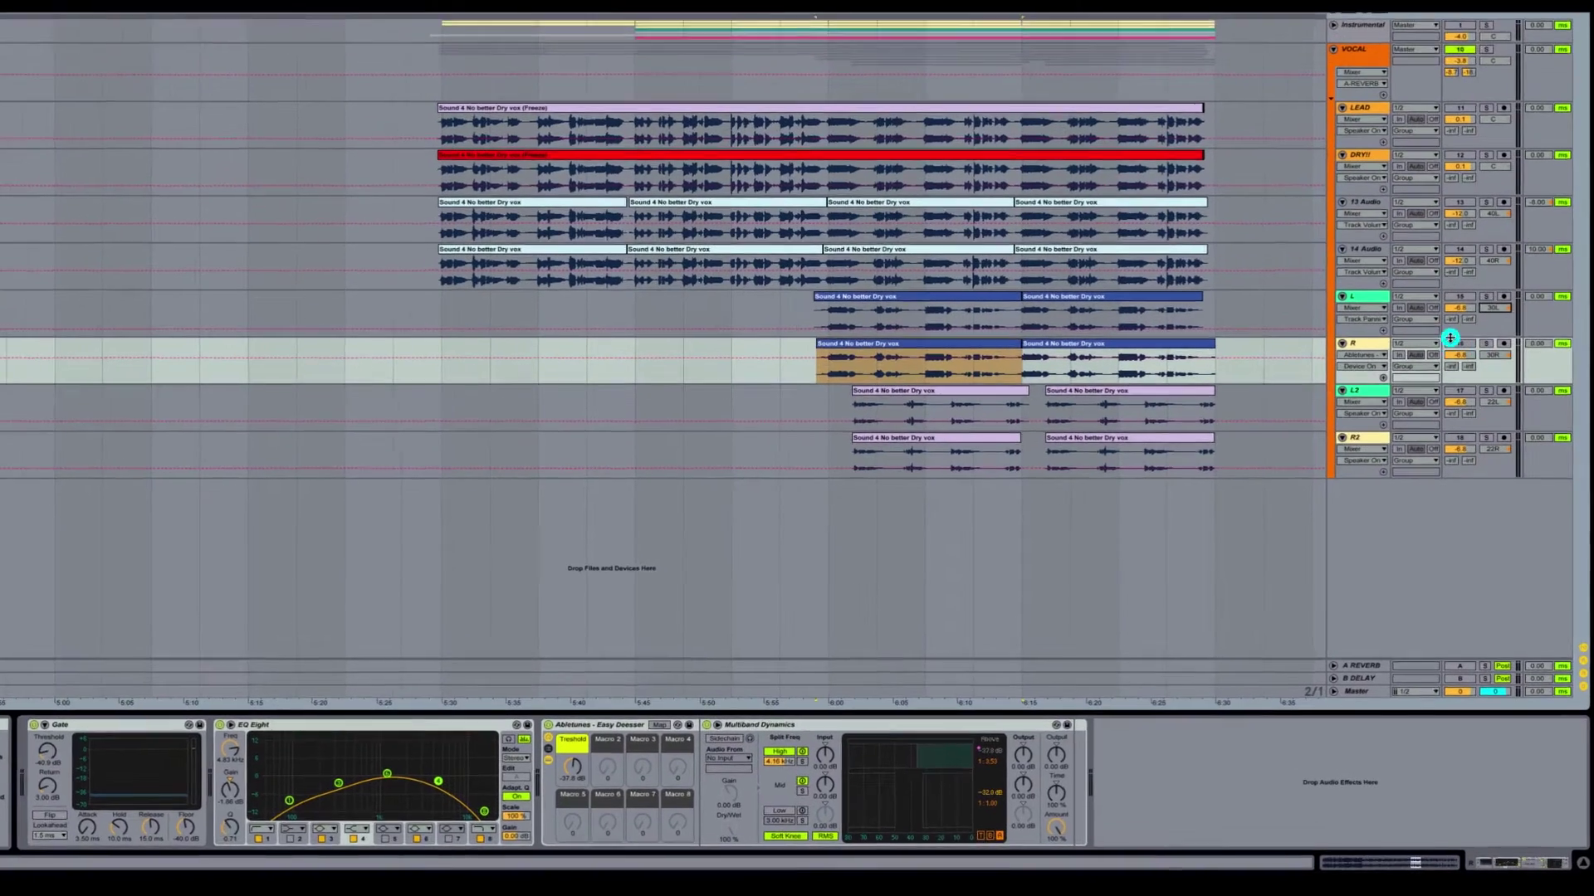
click(1500, 354)
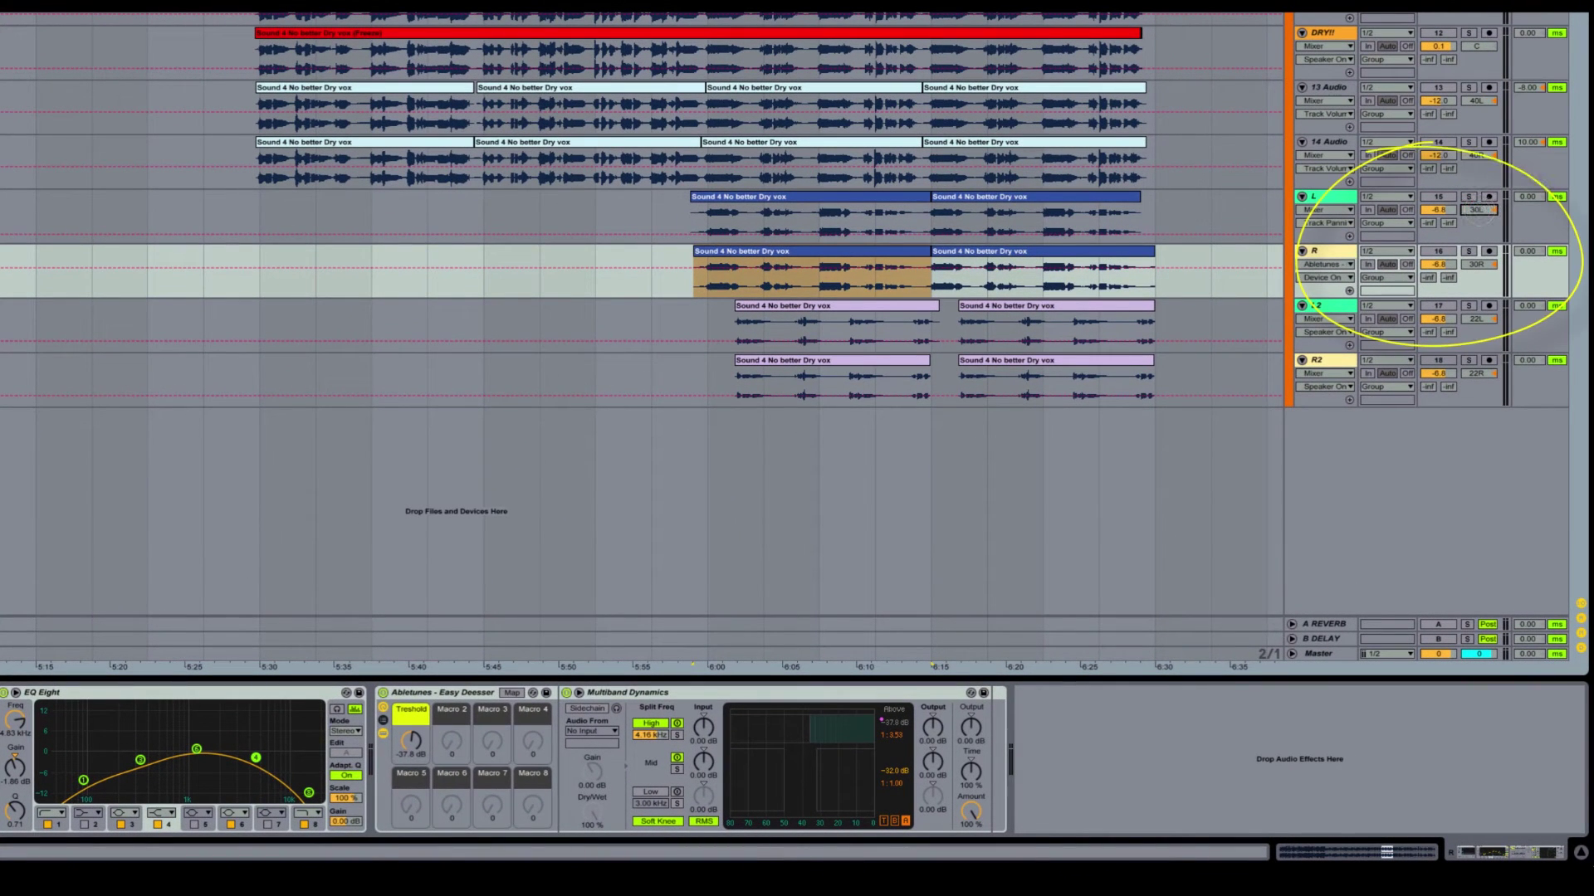
click(1481, 265)
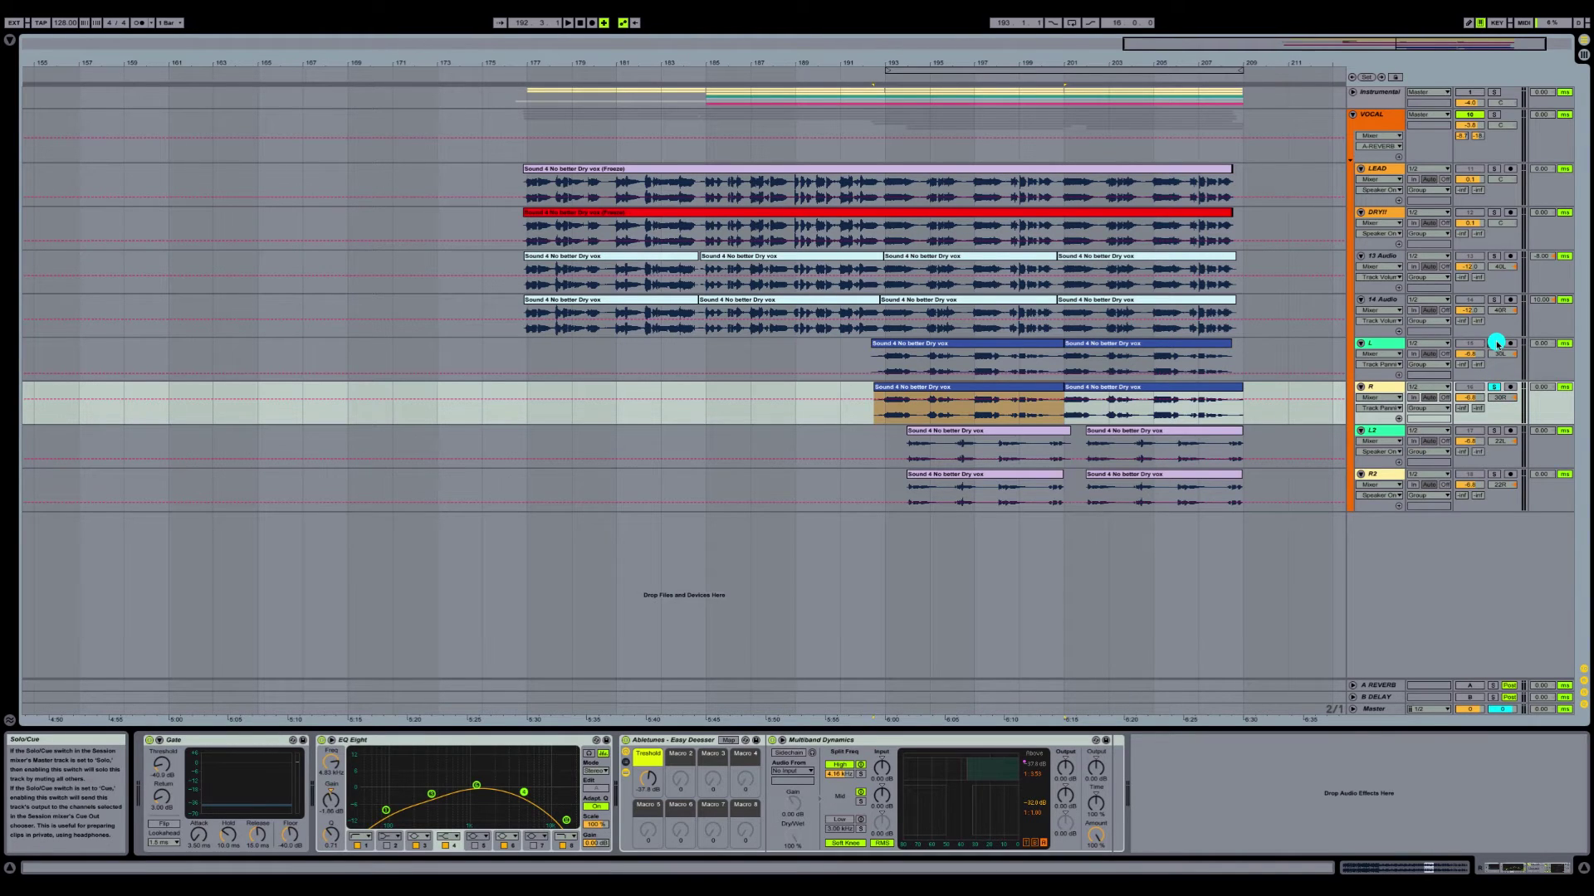
- Solo the harmony tracks L and R and play them from the start of their first clips
click(1494, 343)
click(907, 342)
key(space)
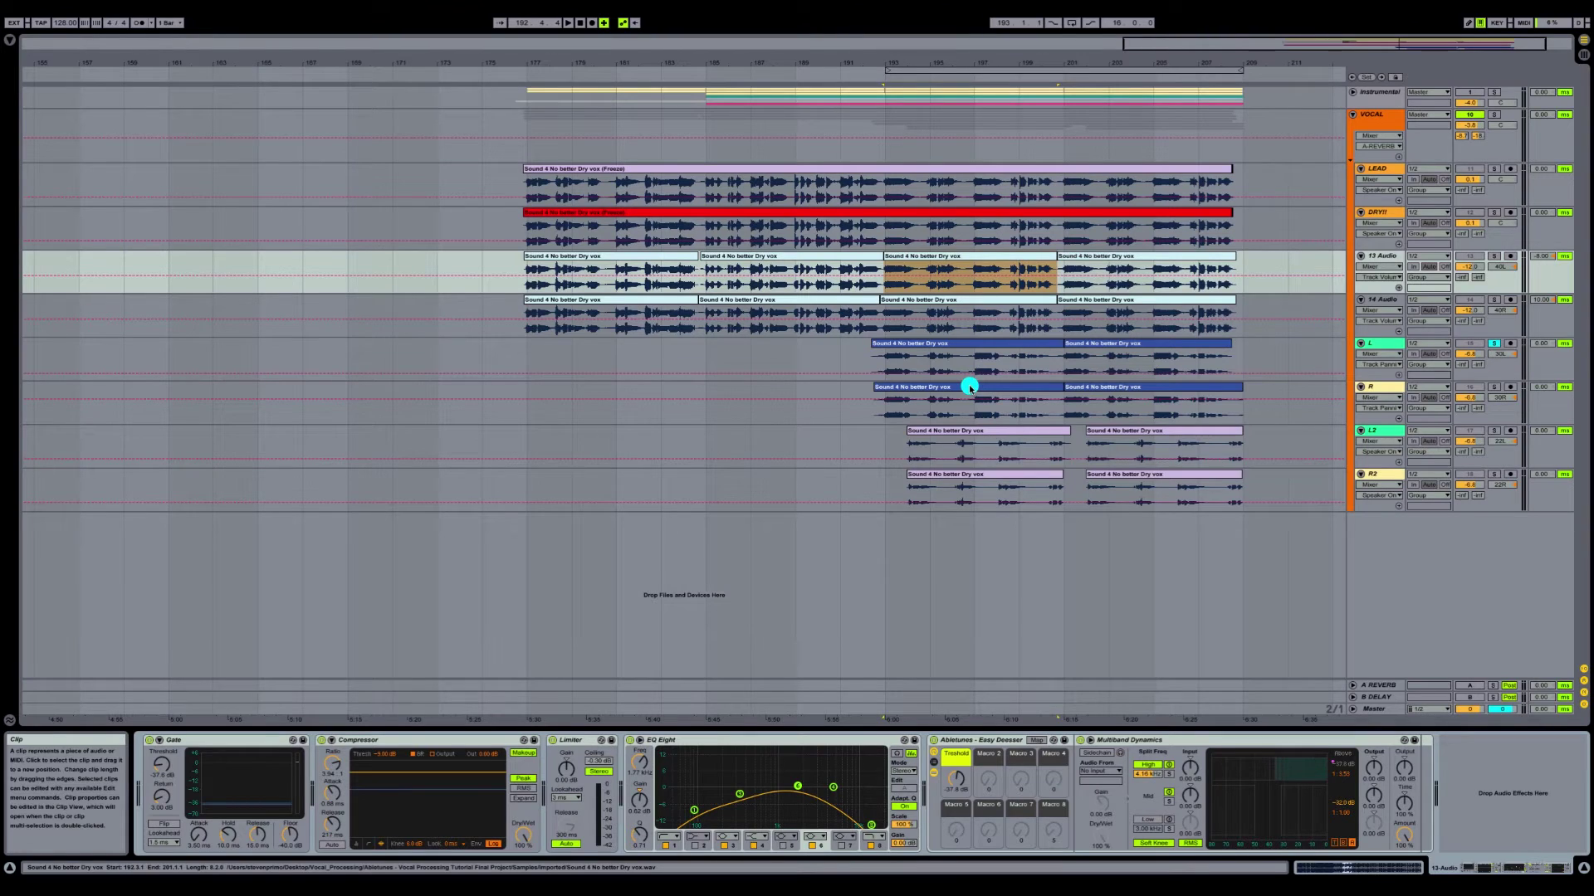
- Solo 13 Audio, 14 Audio, L and R together and play the doubles with the harmonies from bar 193
click(1493, 256)
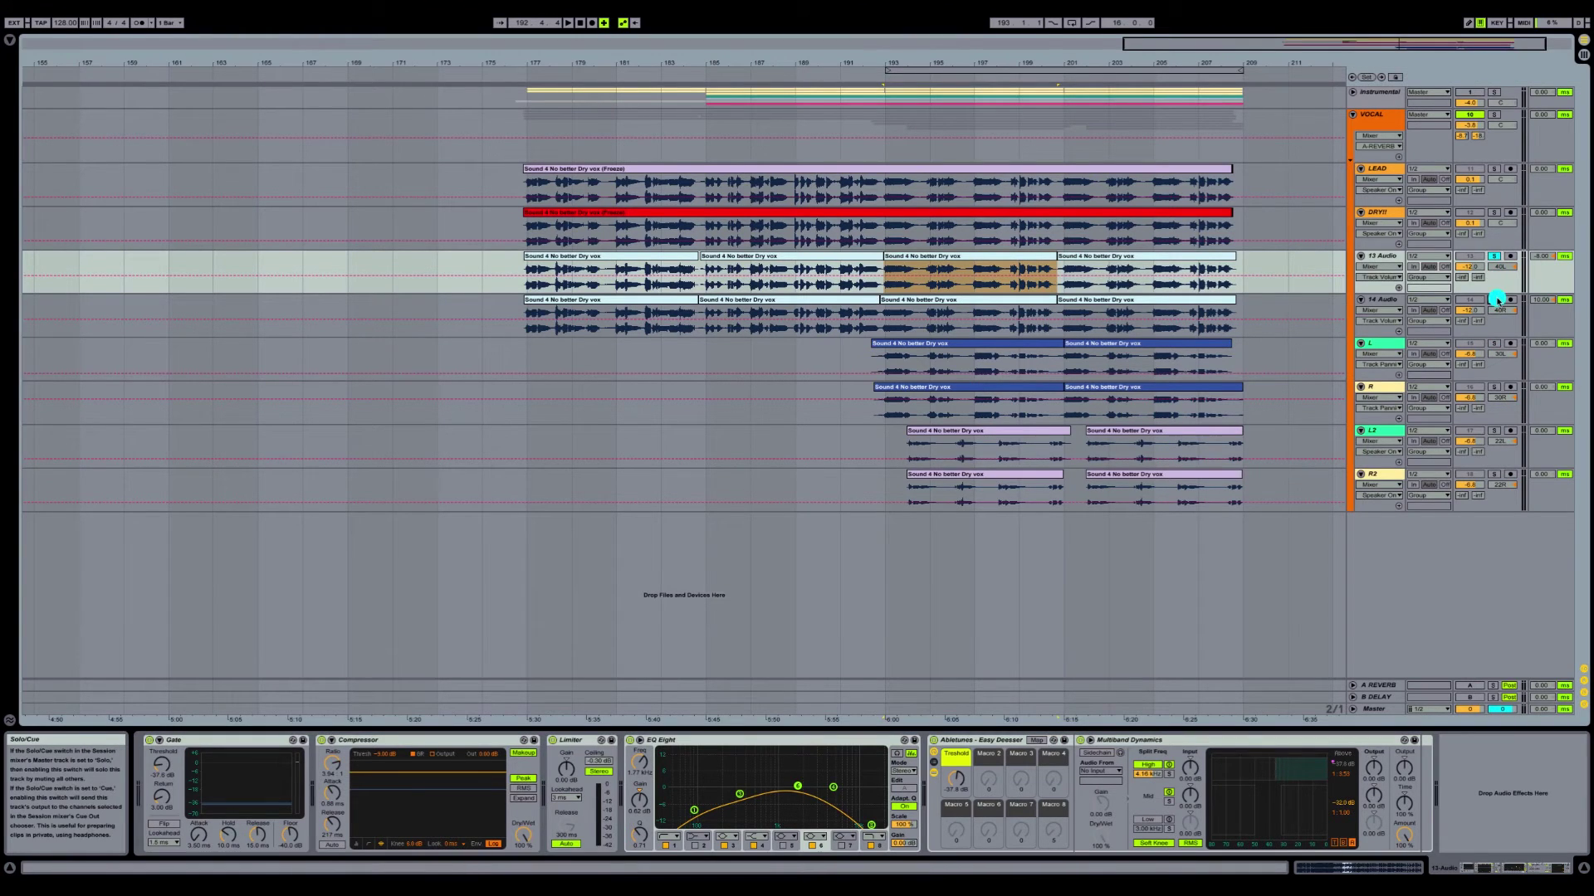
ctrl+click(1495, 344)
click(884, 359)
key(space)
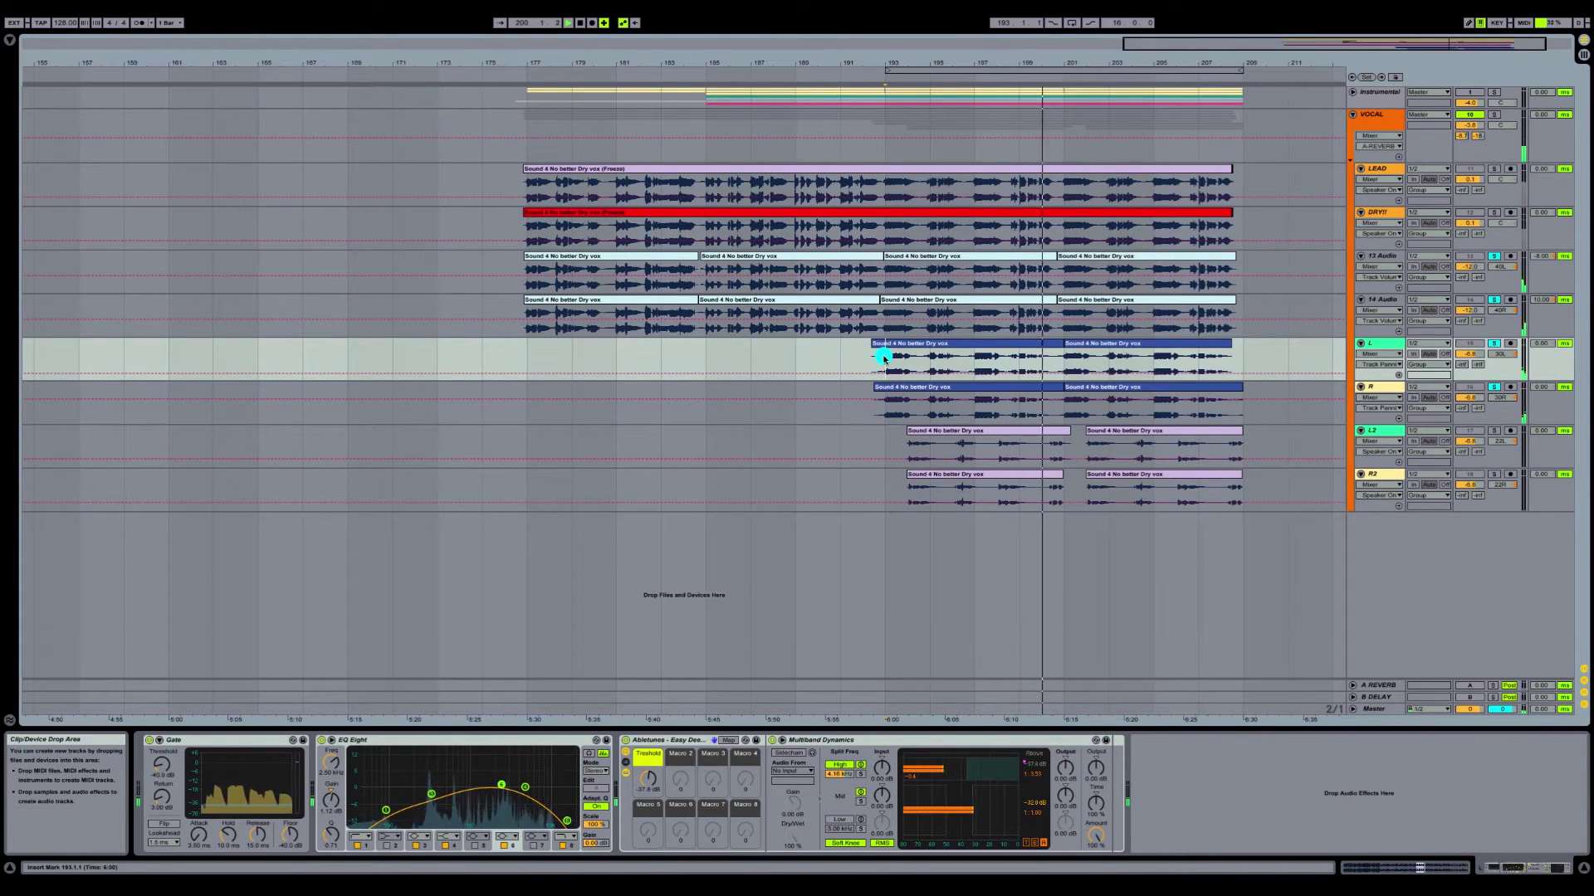
- Add the LEAD track to the soloed doubles and harmonies and play them together
key(space)
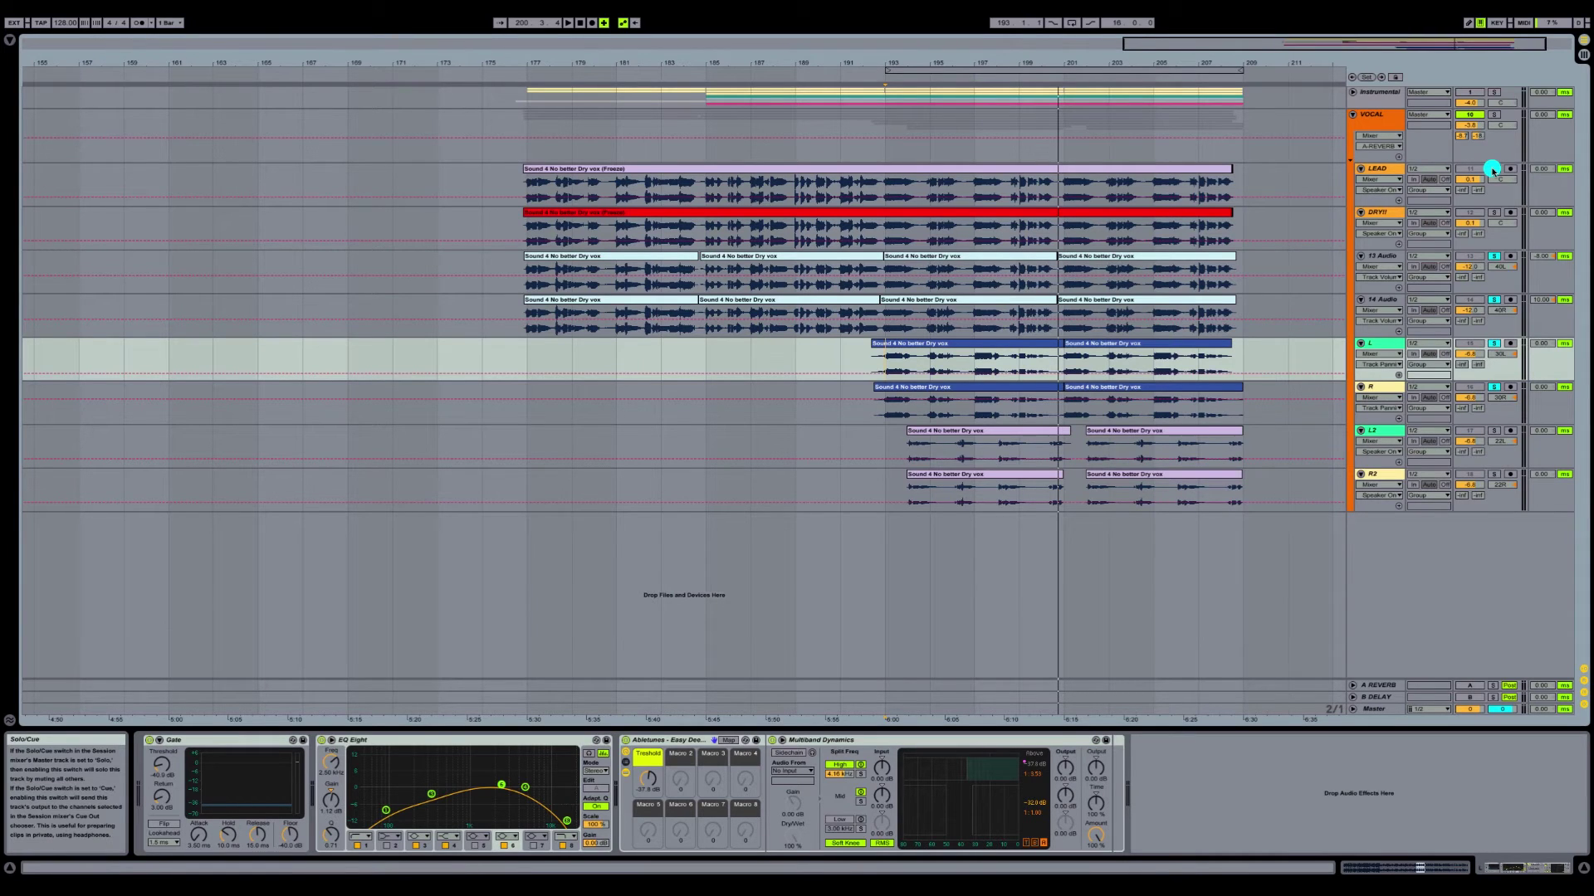
key(space)
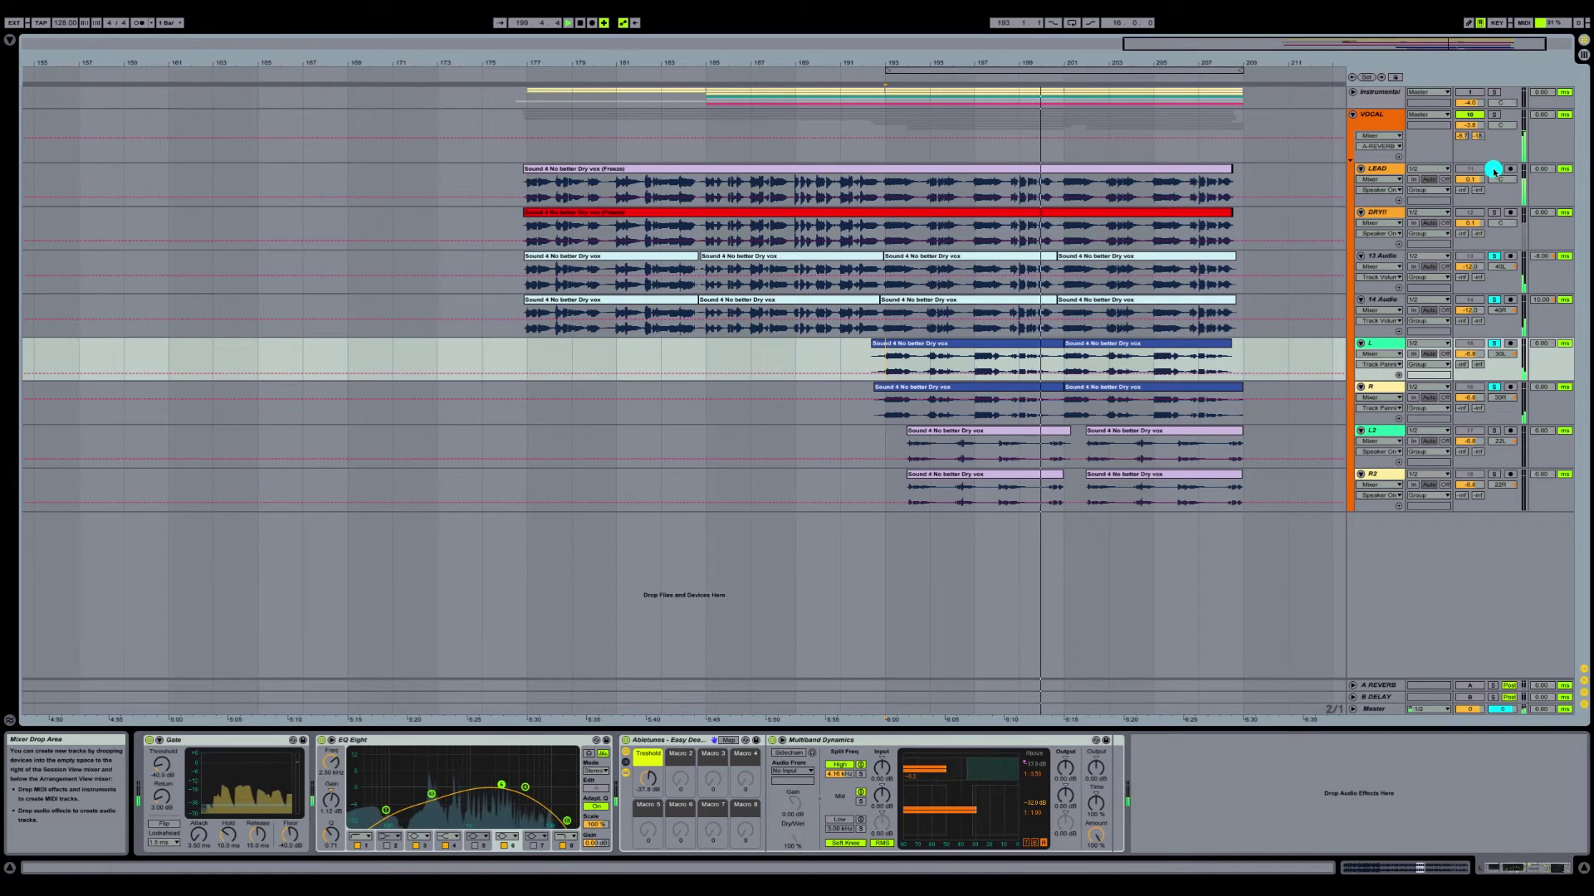
click(1493, 169)
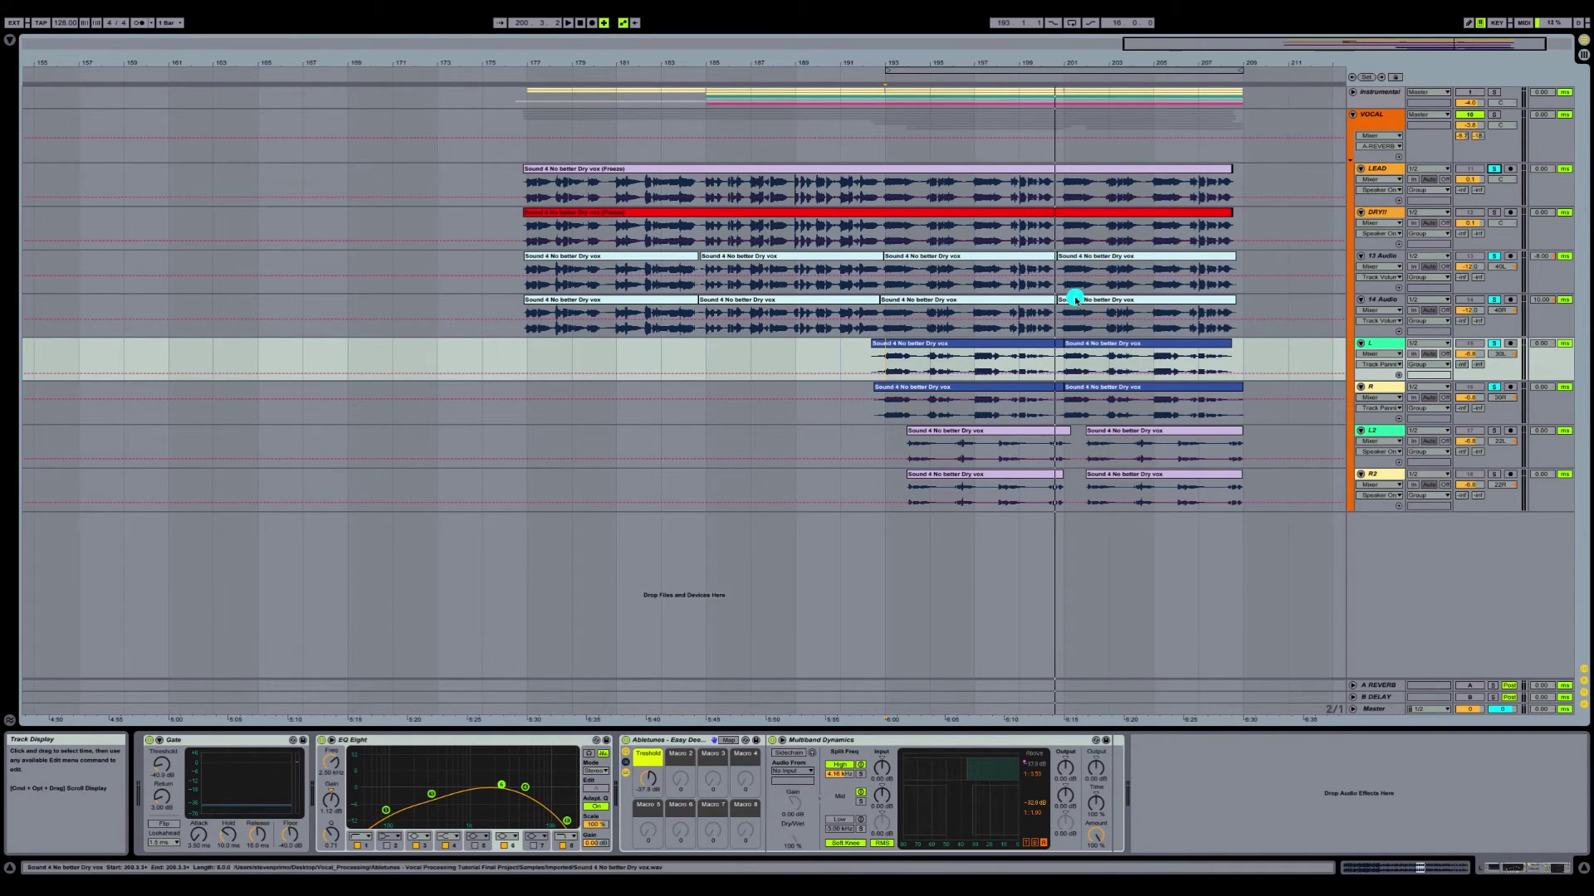
- Solo the second harmony track L2 and check the panning and track delay of L2 and R2
click(1492, 431)
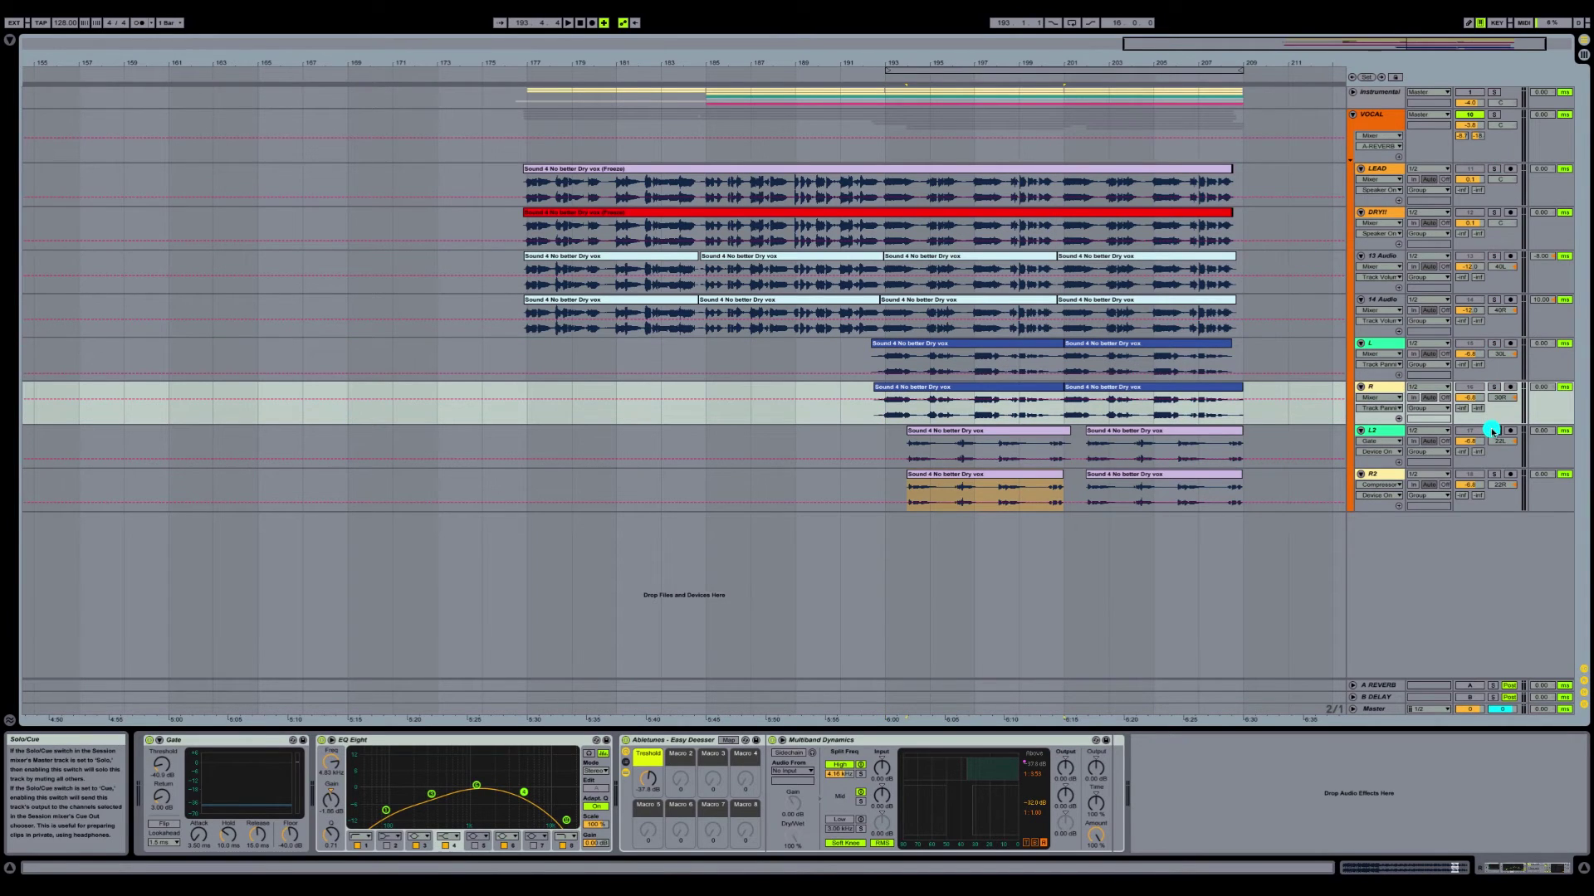
click(987, 432)
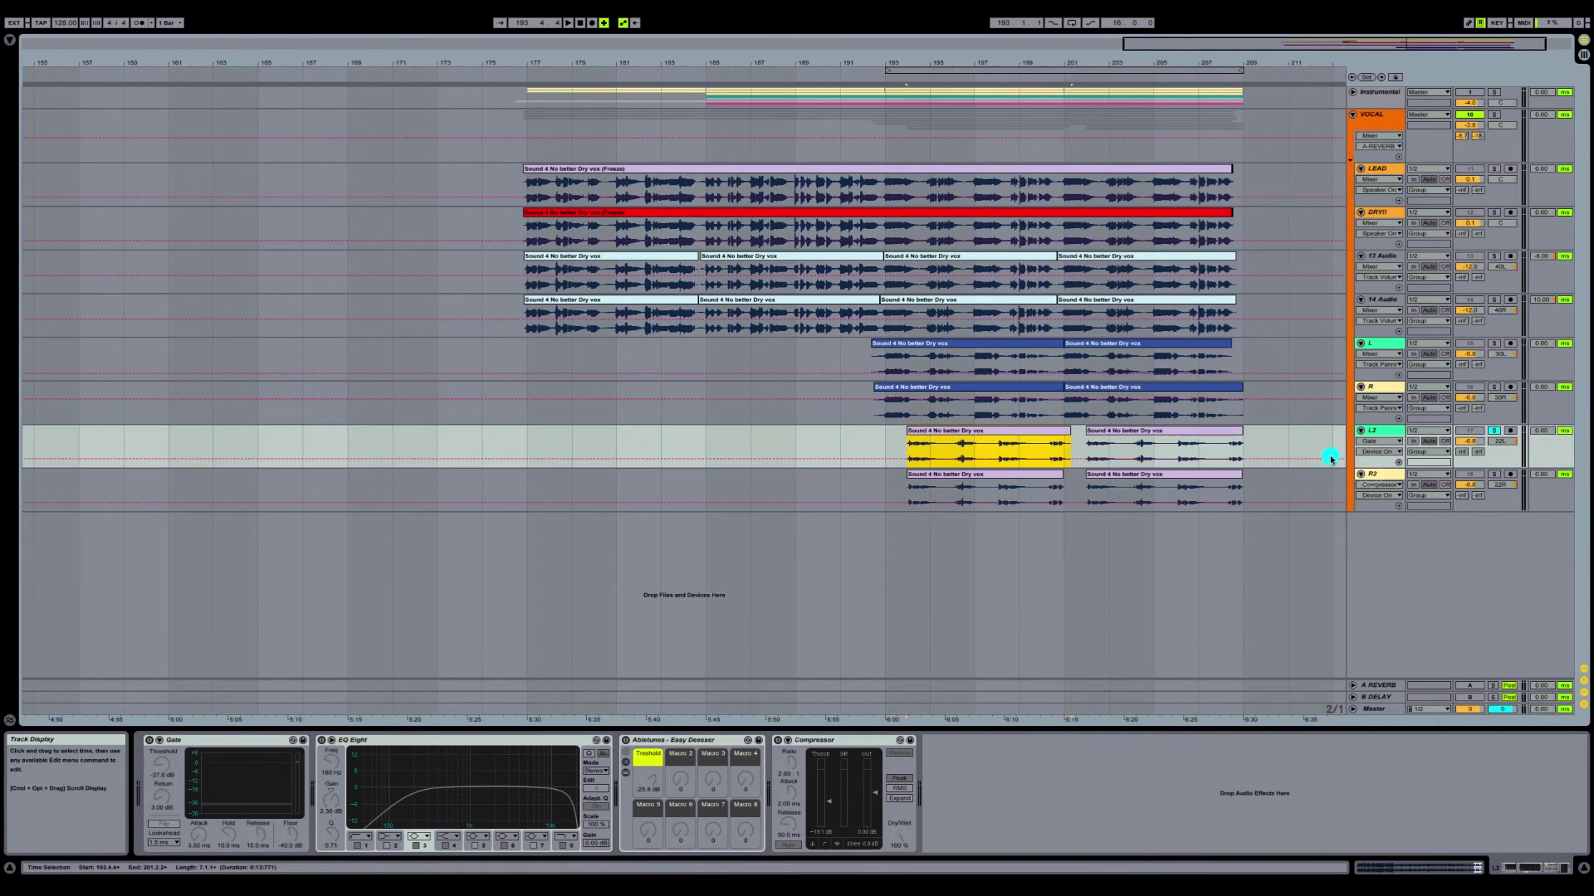
click(1371, 475)
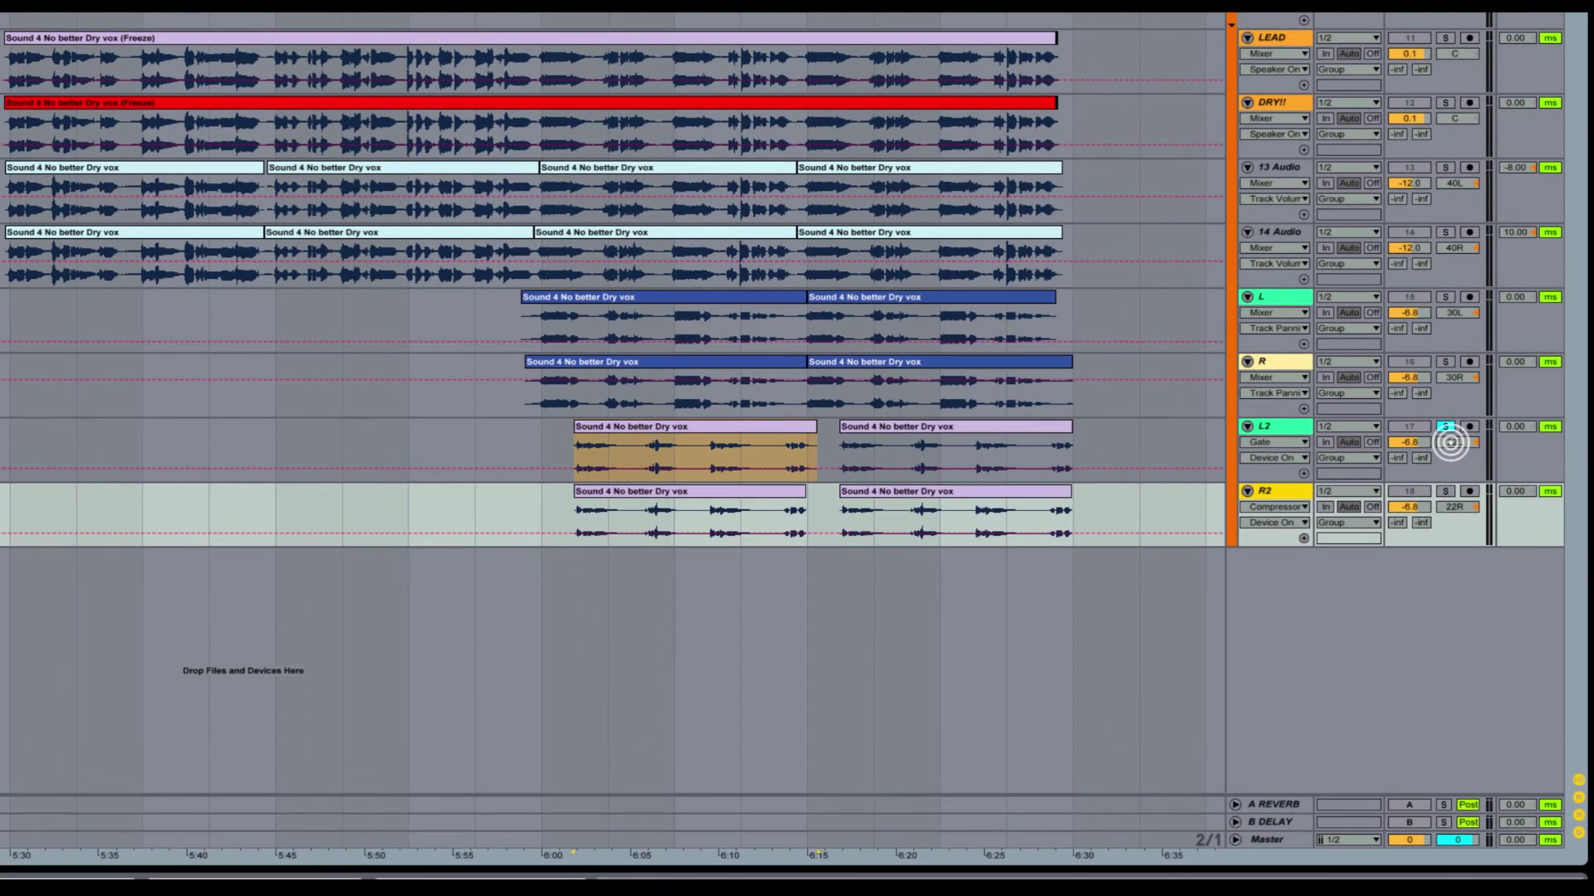
click(1450, 442)
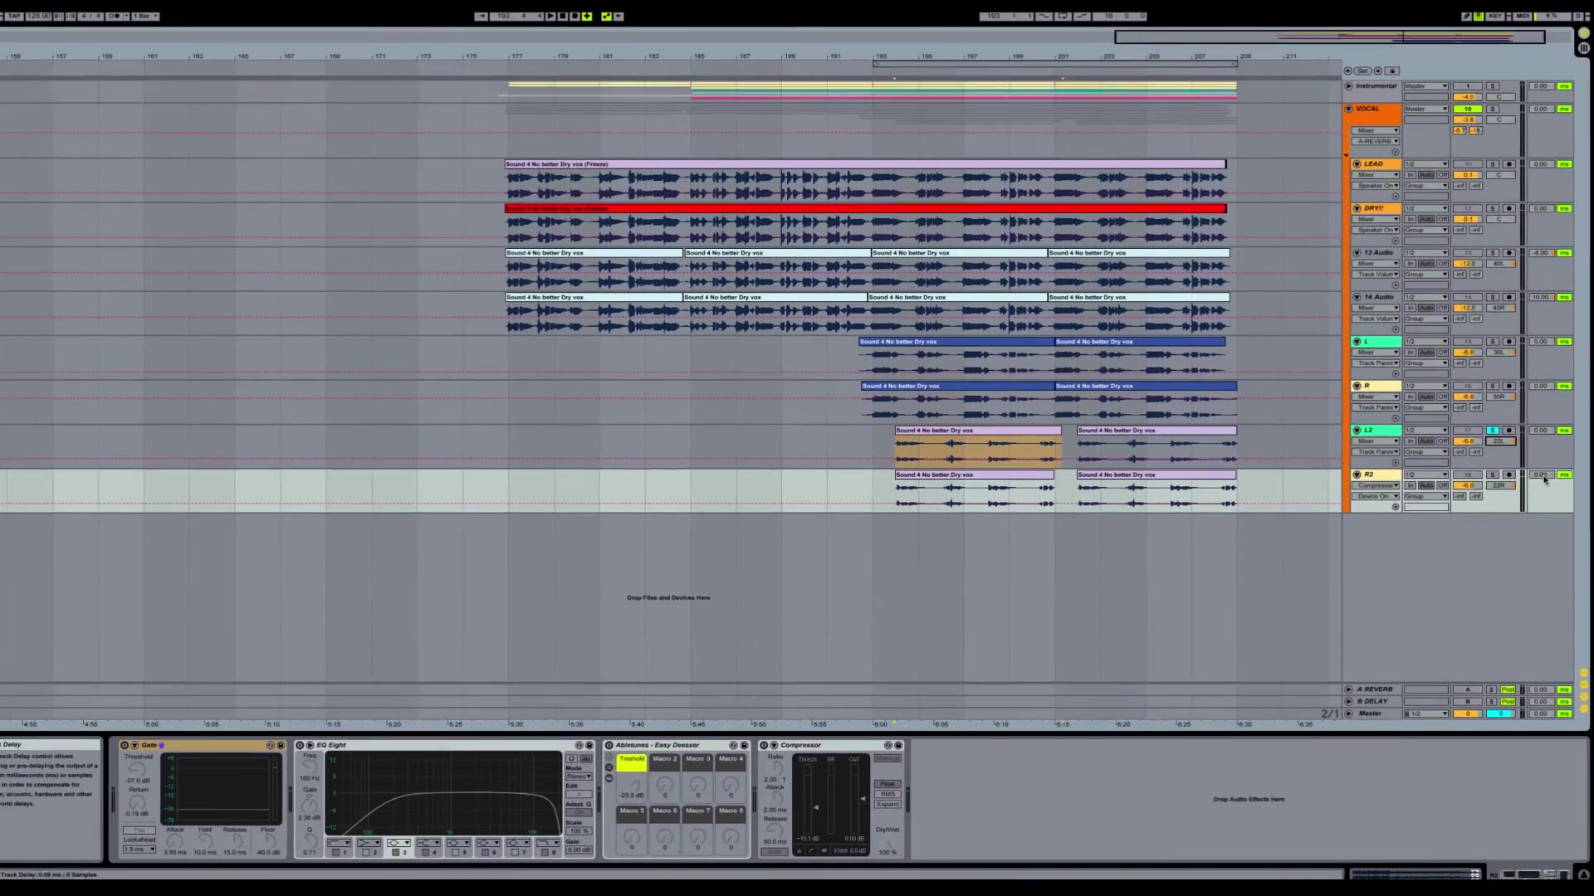
click(615, 474)
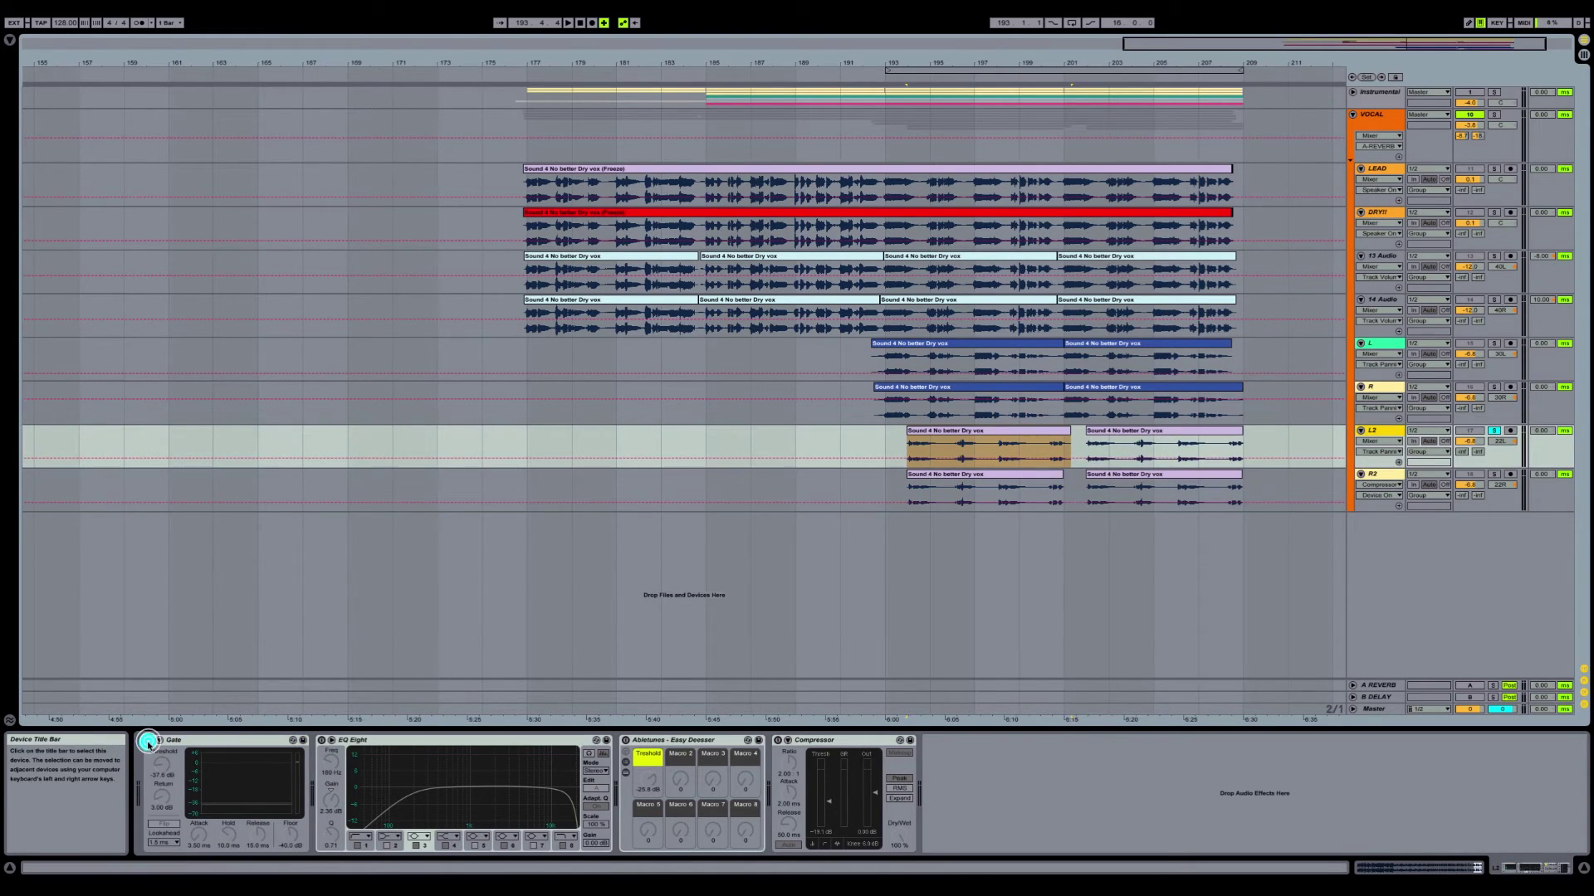
- Activate the Gate, EQ Eight, Easy Deesser and Compressor on track L2
click(149, 741)
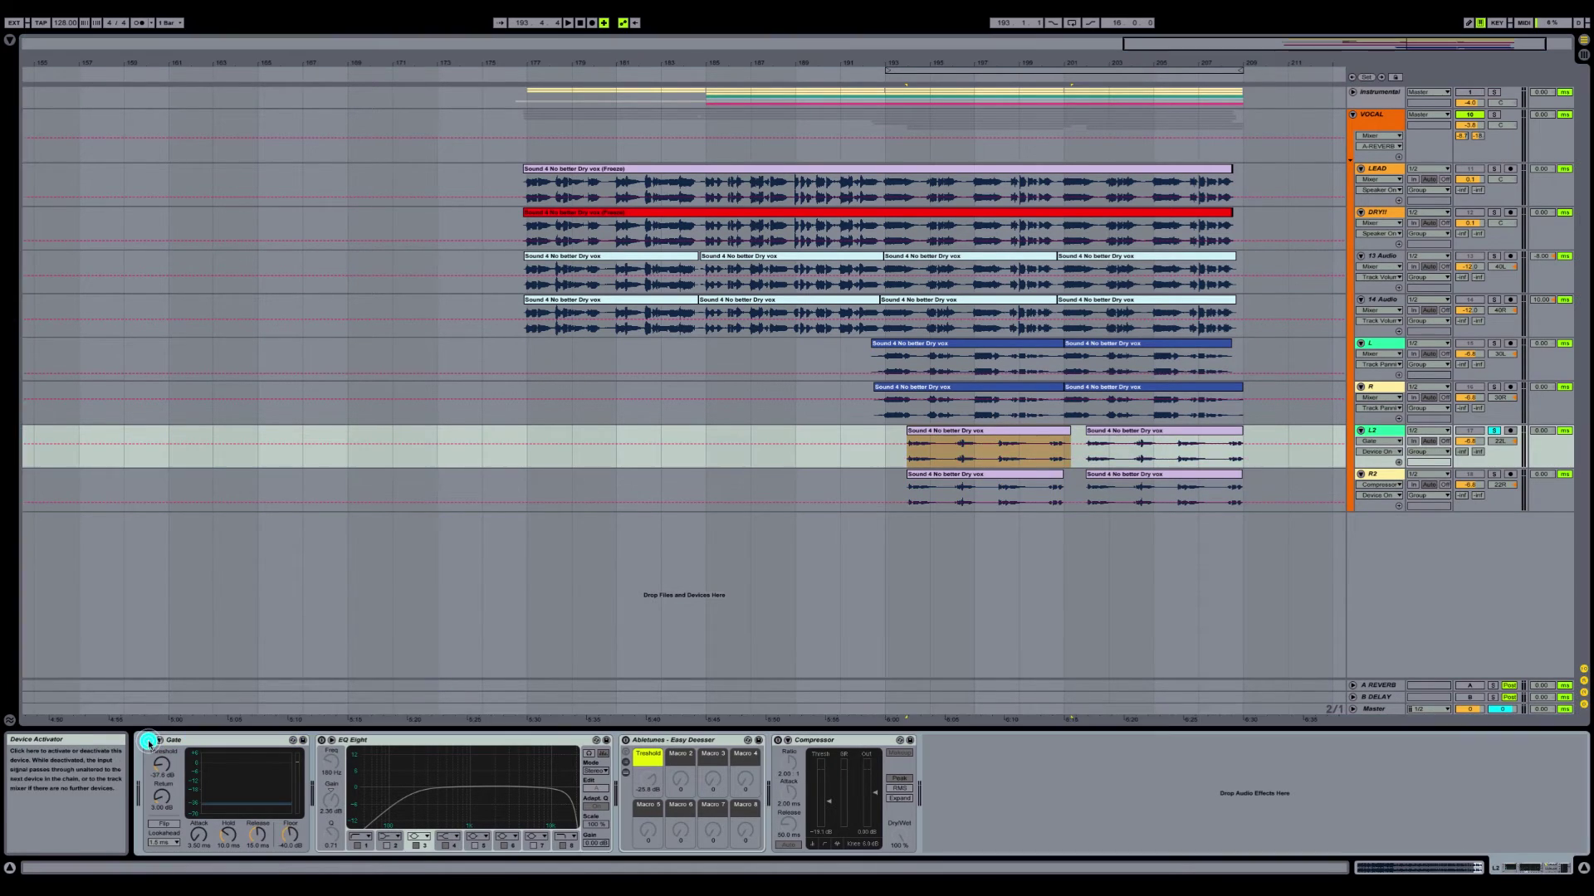
click(320, 741)
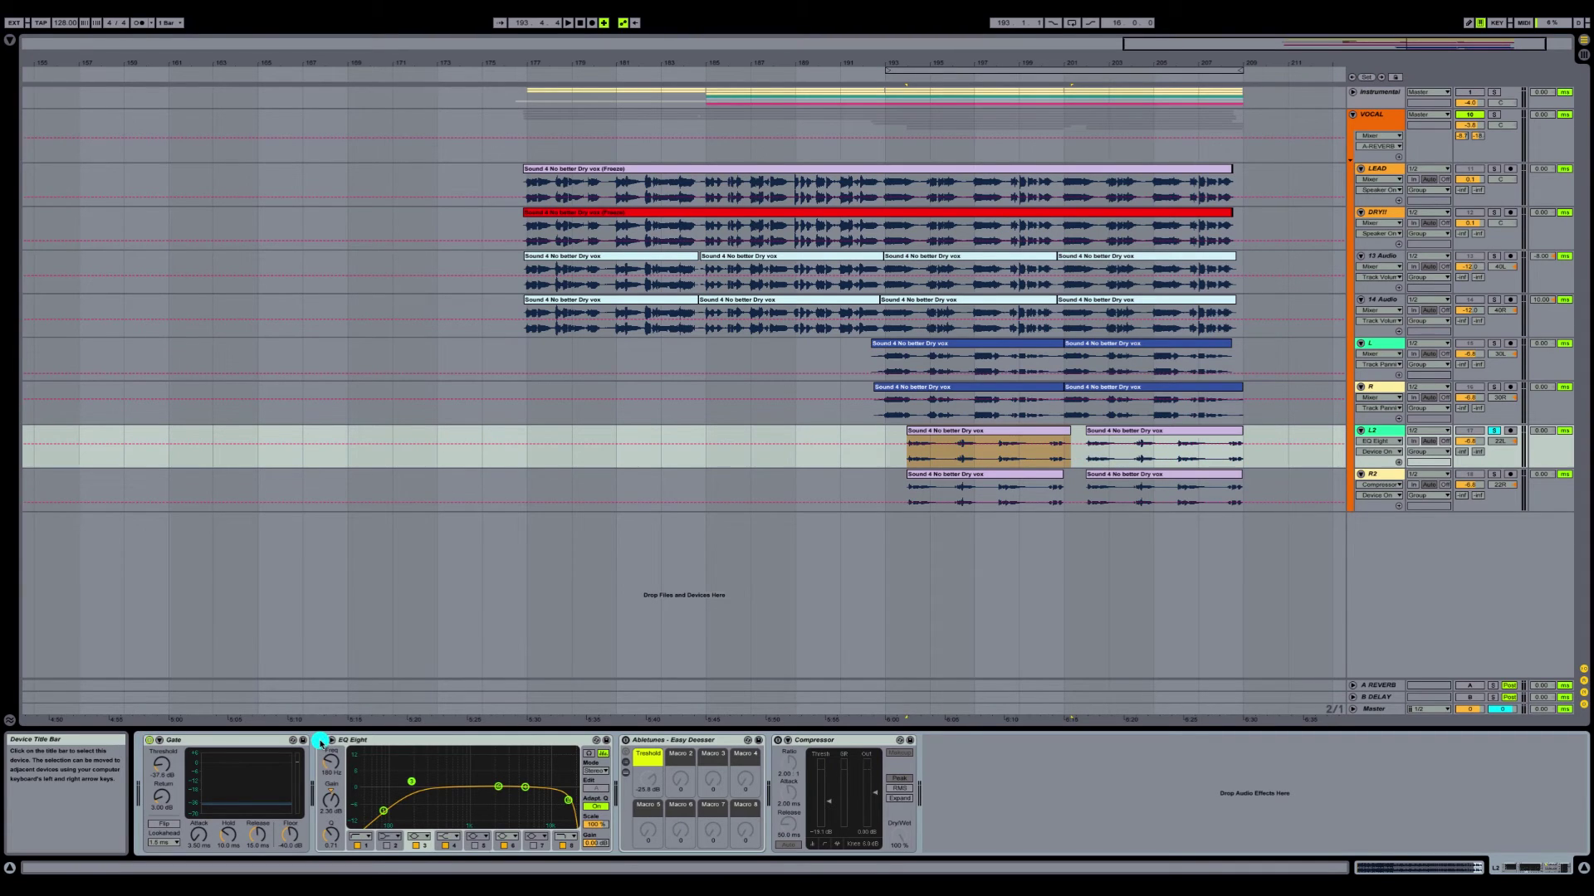
click(624, 742)
click(785, 741)
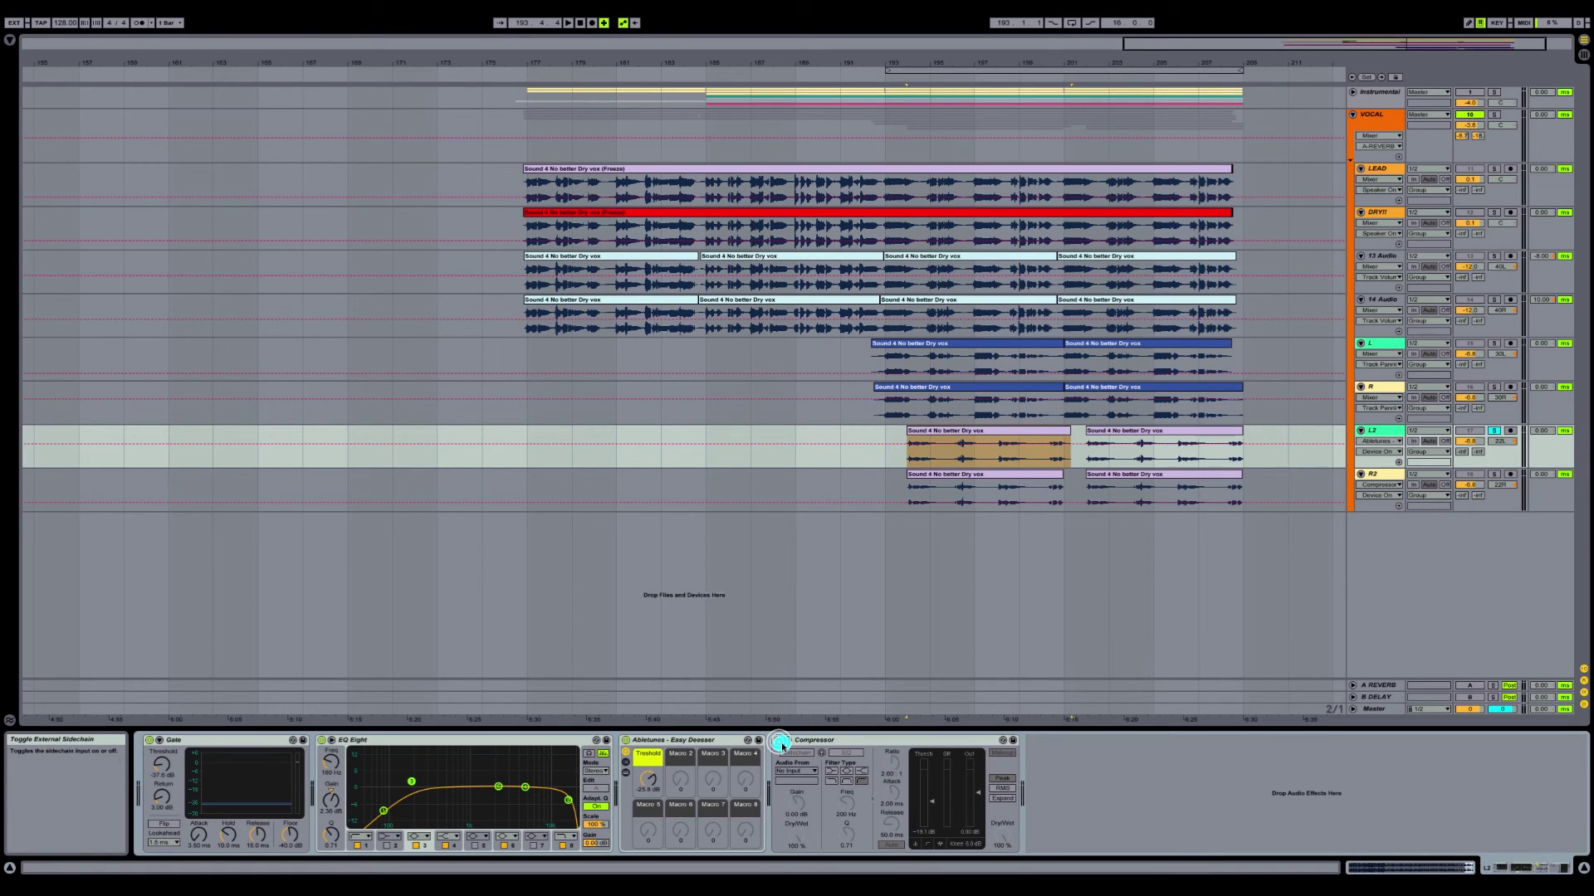
- Activate the Gate, EQ Eight, Easy Deesser and Compressor on track R2
click(1372, 472)
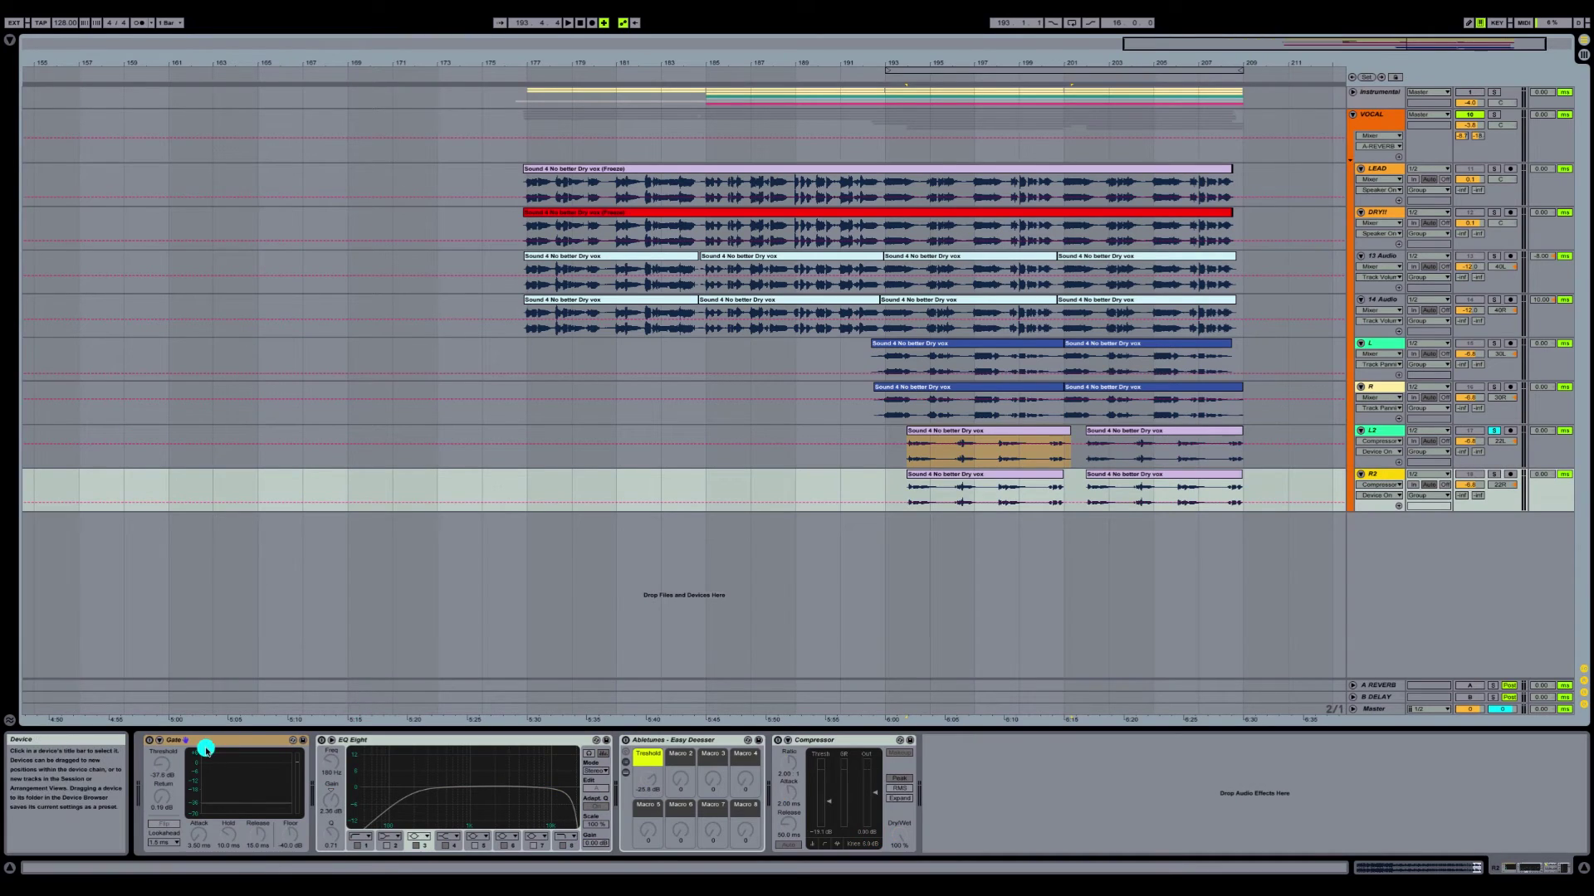
click(148, 740)
click(321, 739)
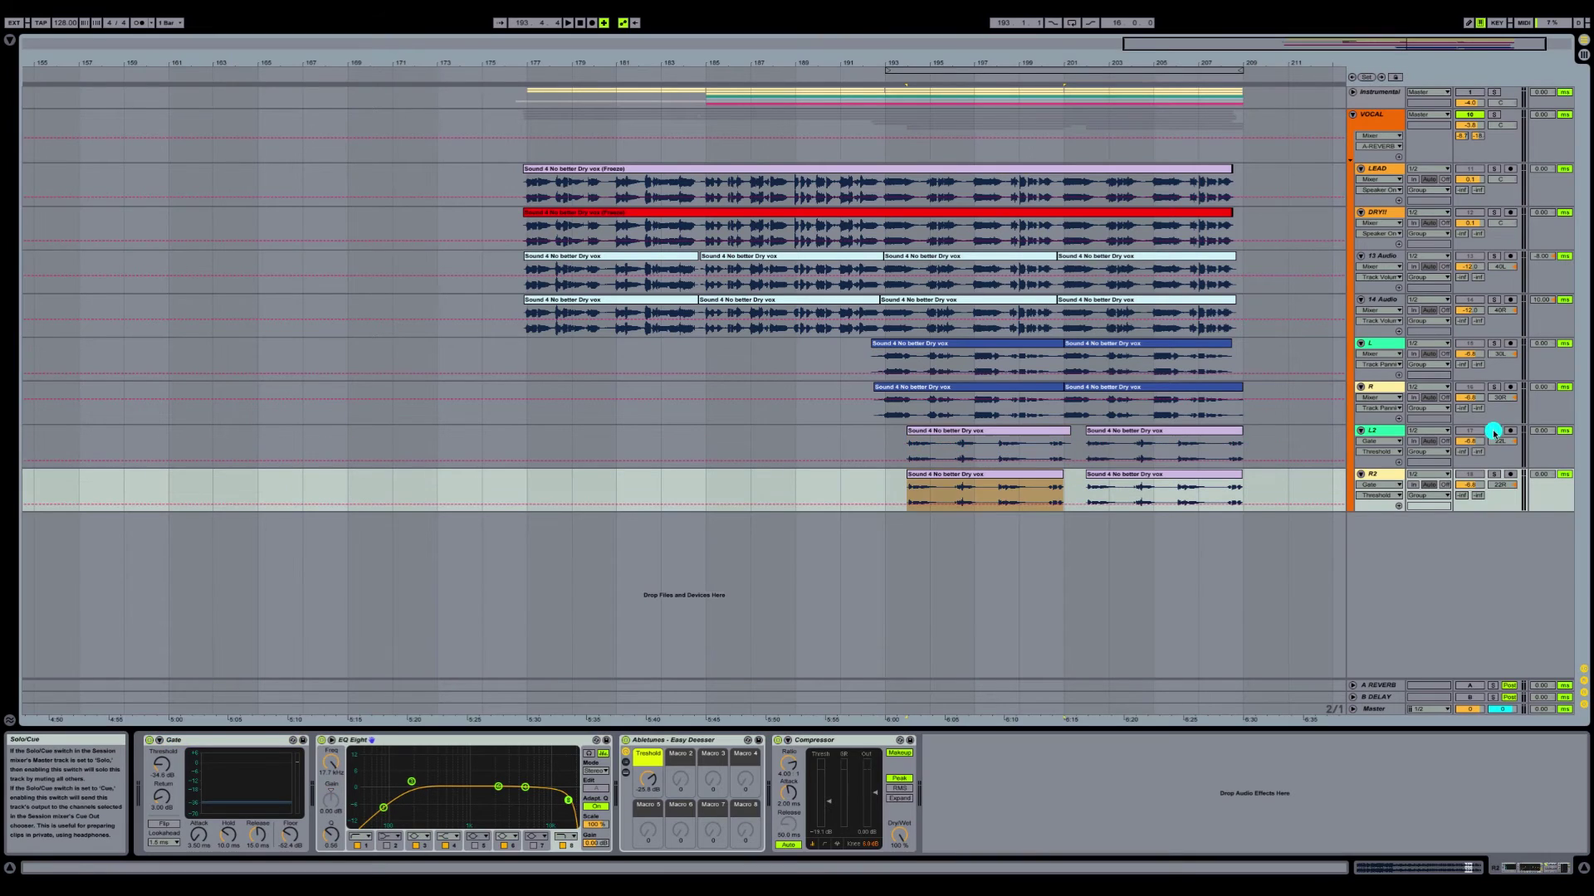
- Play the second harmonies with L2 soloed, and add R2 to the solo during playback
click(1494, 432)
key(space)
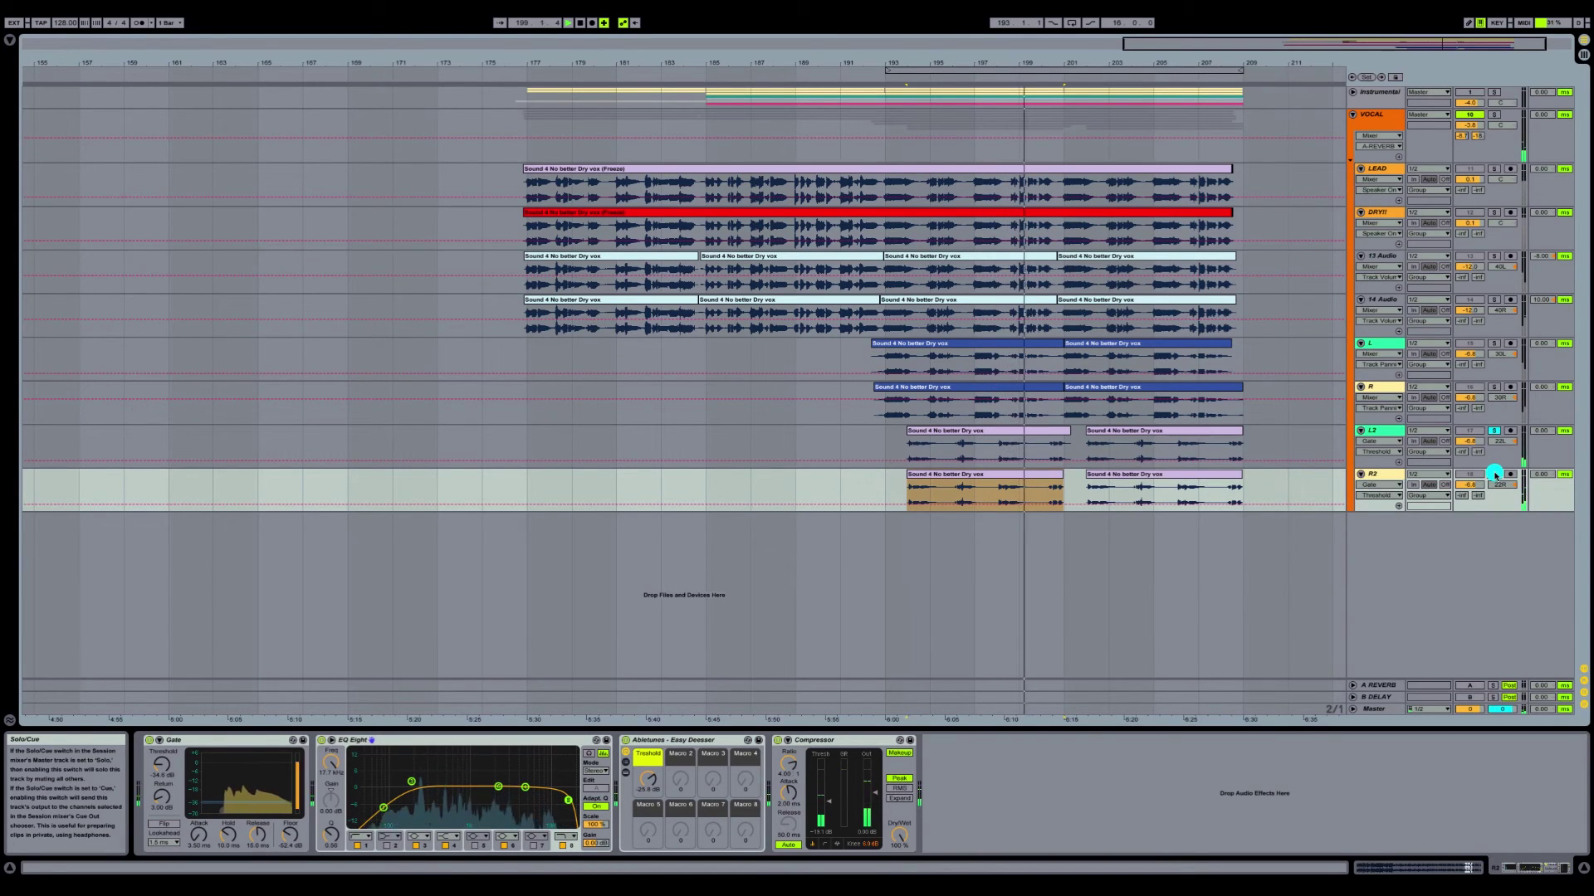
click(1492, 476)
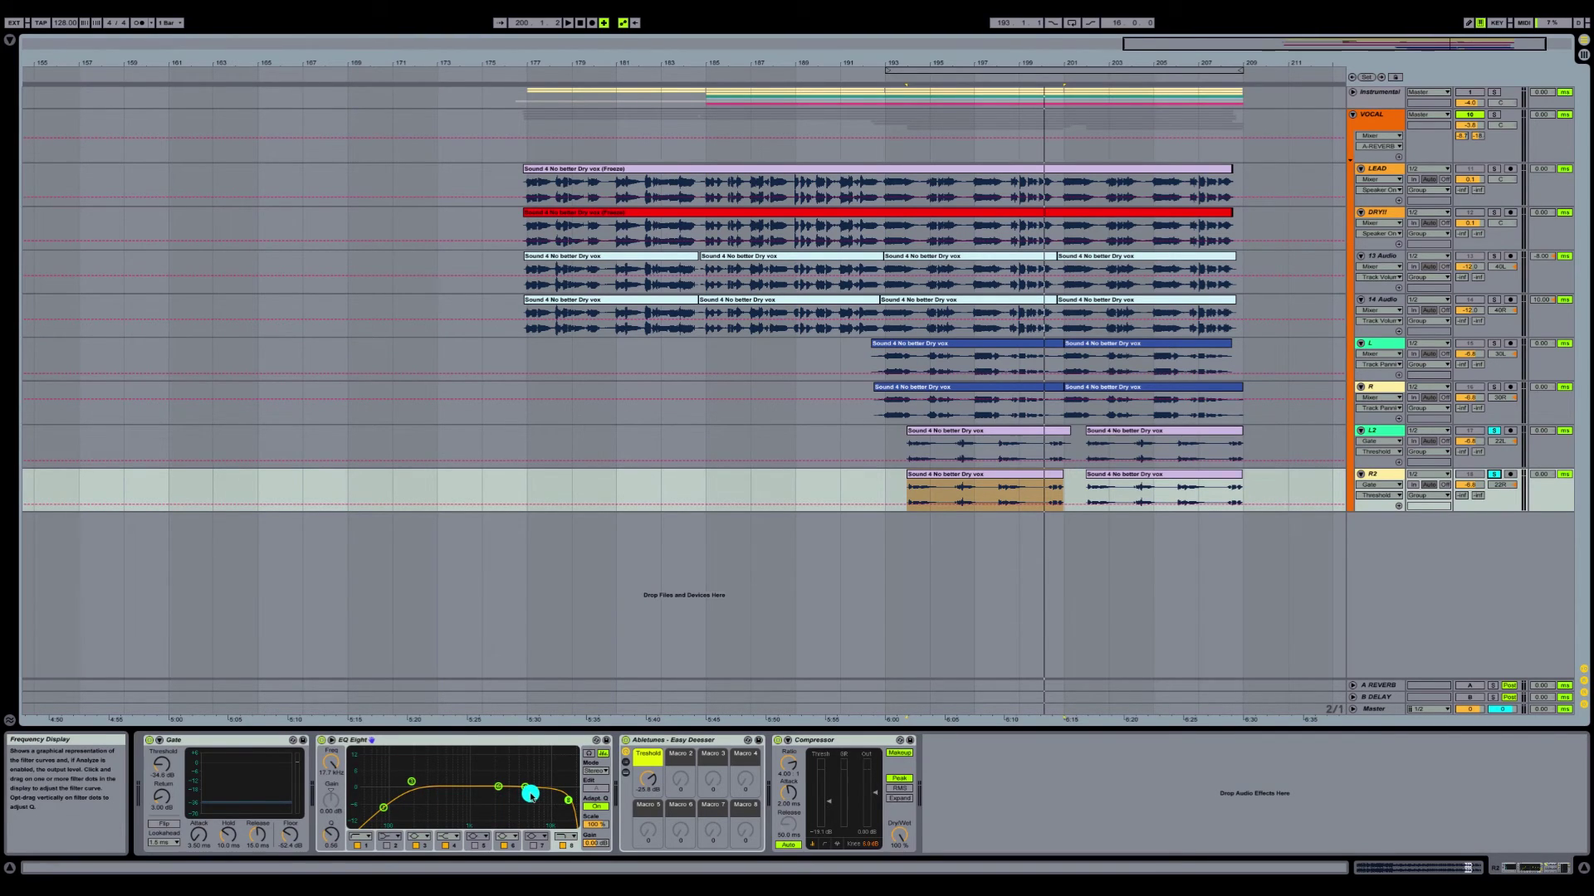
- Solo the VOCAL group and play the complete vocal mix from bar 193
click(916, 400)
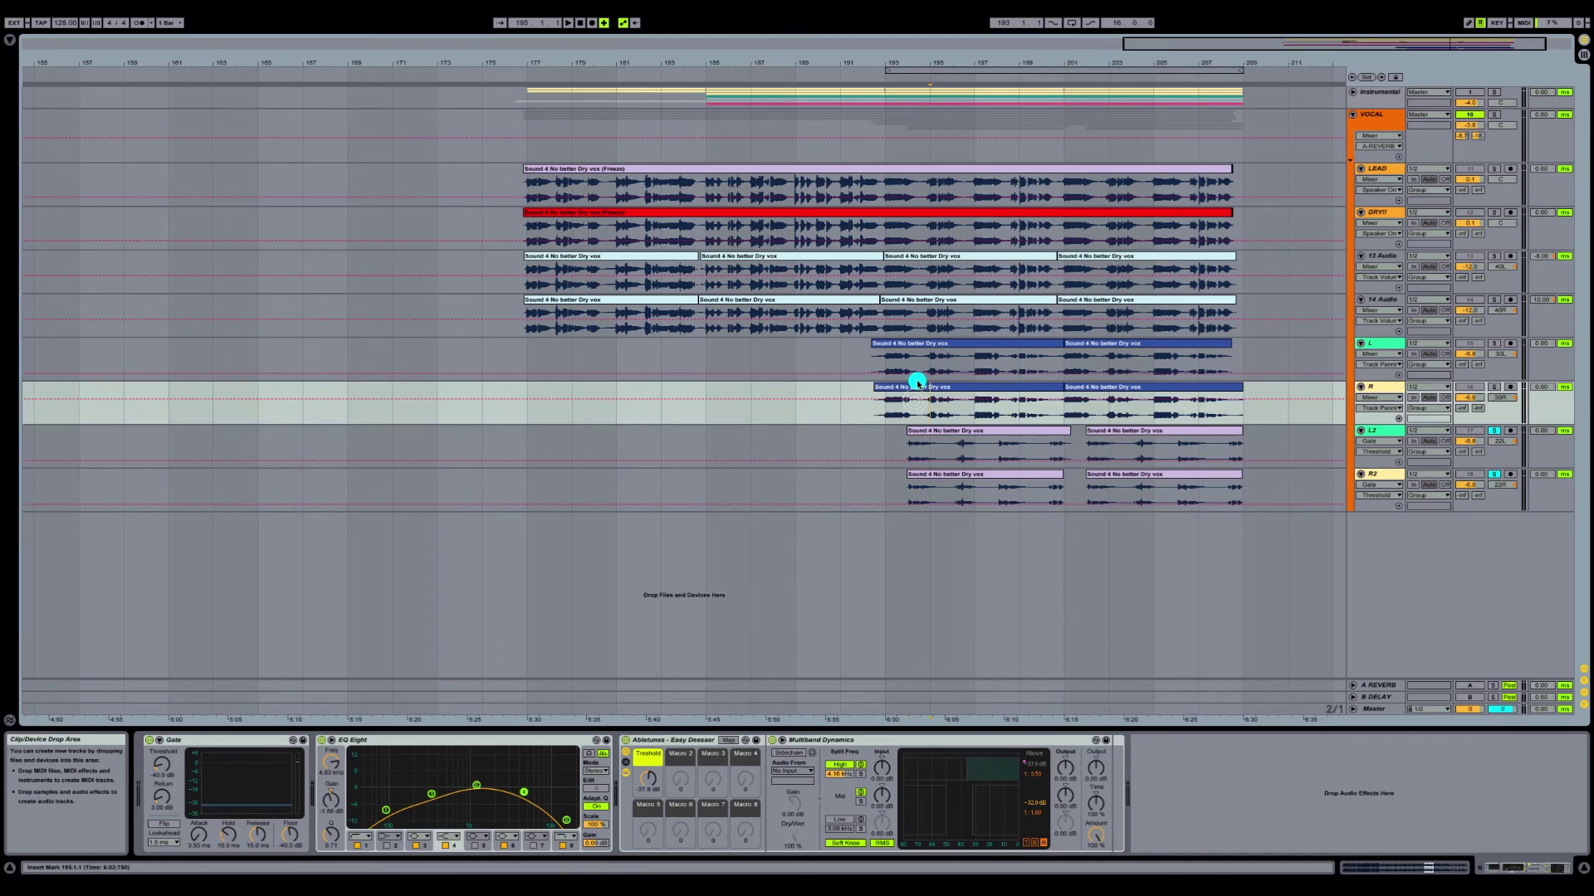
click(1494, 114)
click(1253, 183)
key(space)
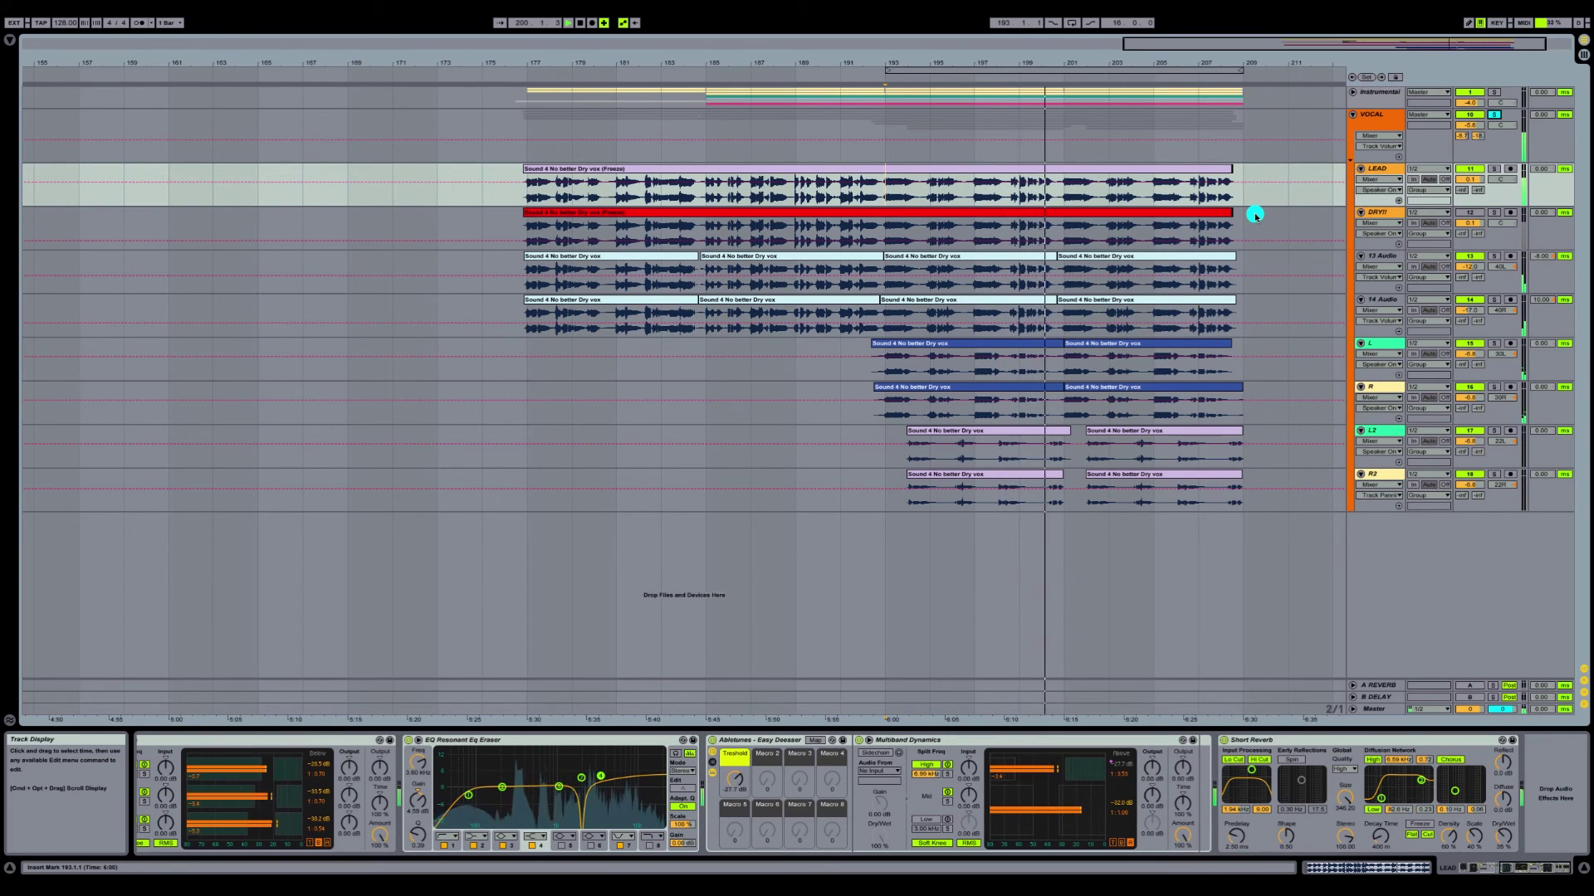
- Take the VOCAL group out of solo and play all the vocals with the Instrumental track
key(space)
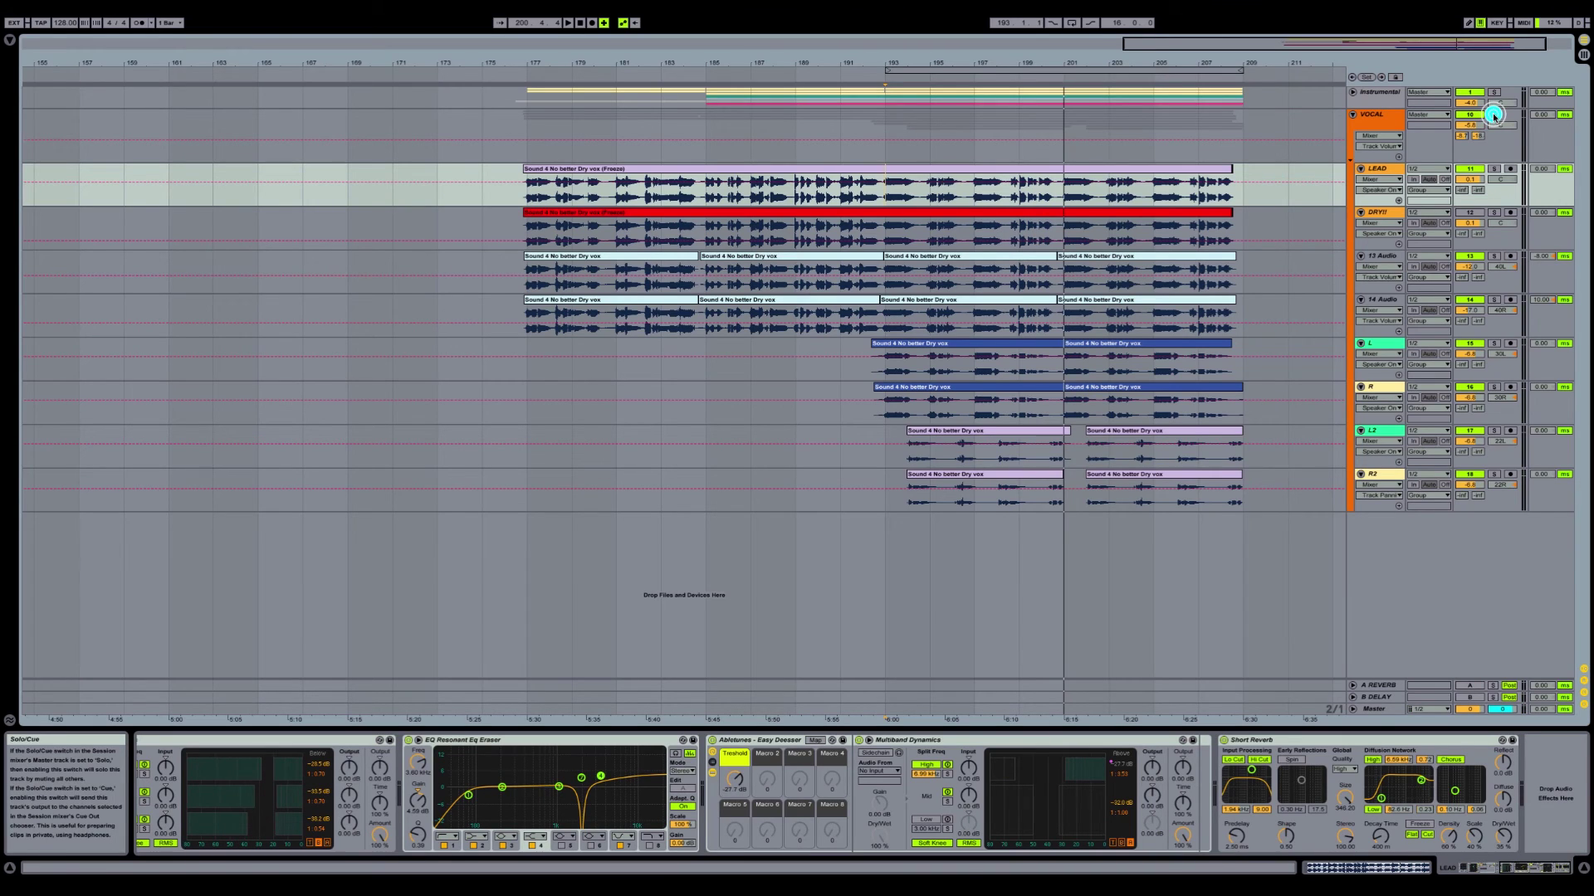
key(space)
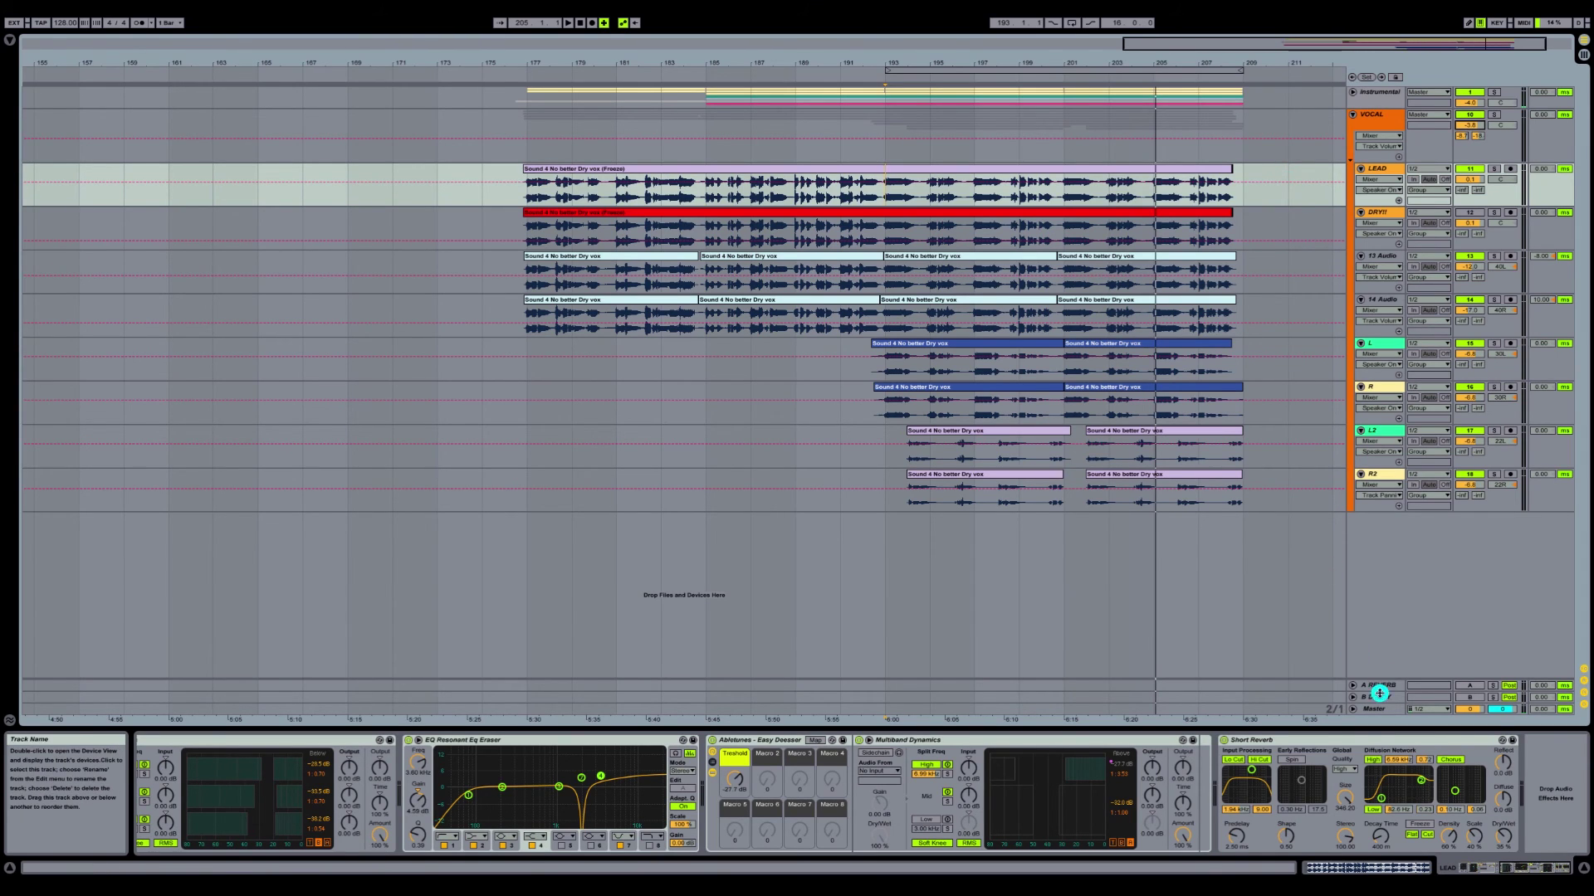
- Select the VOCAL group and examine its EQ Eight, Easy Deesser and Compressor chain
click(1374, 116)
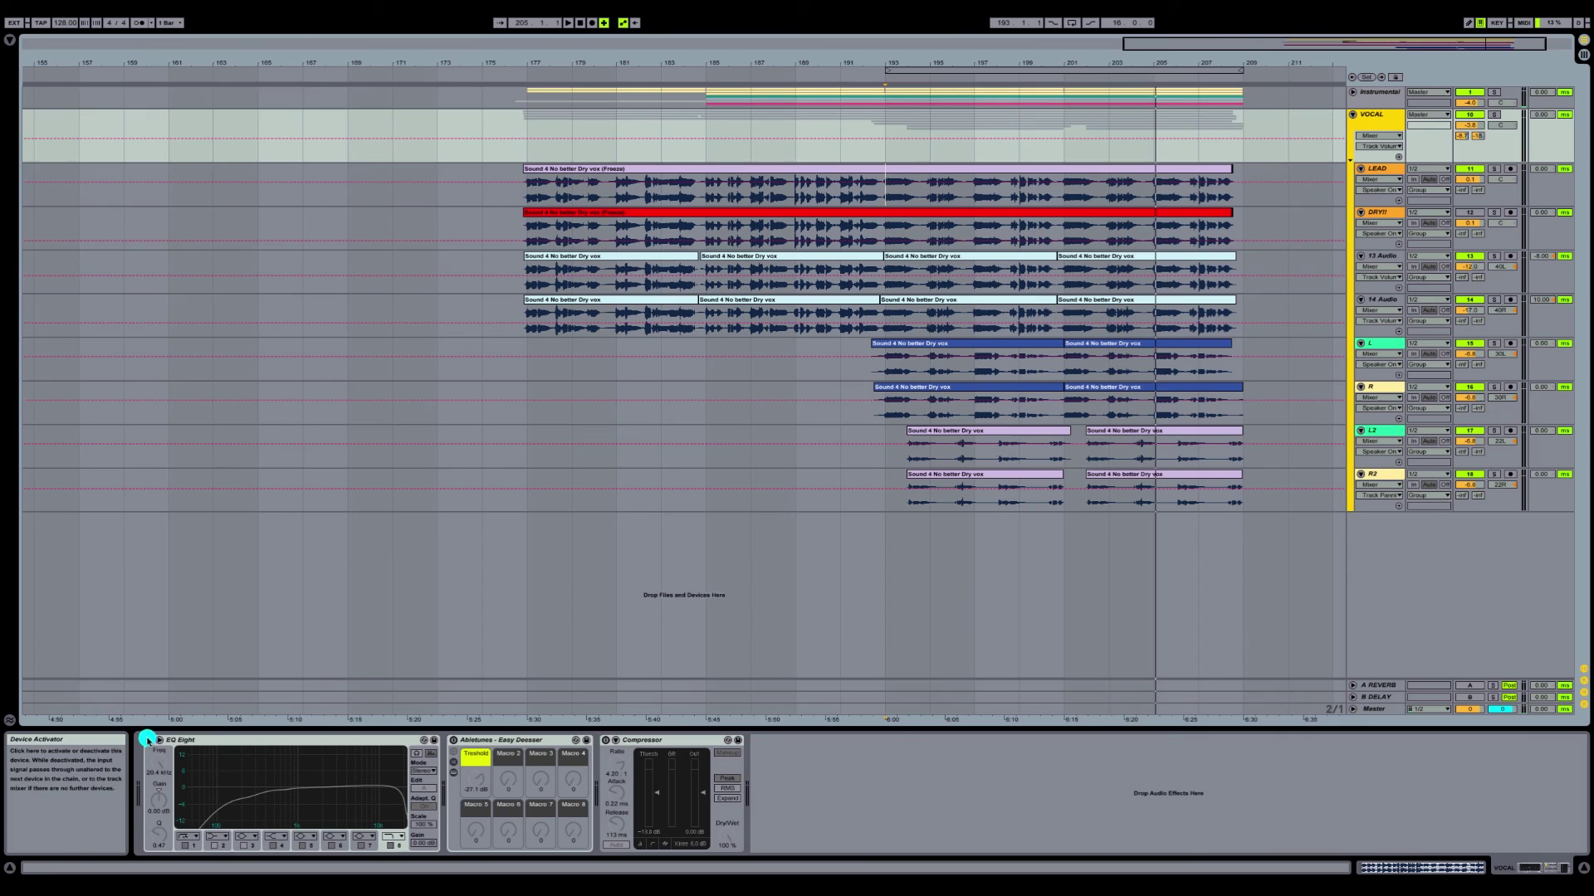
click(502, 740)
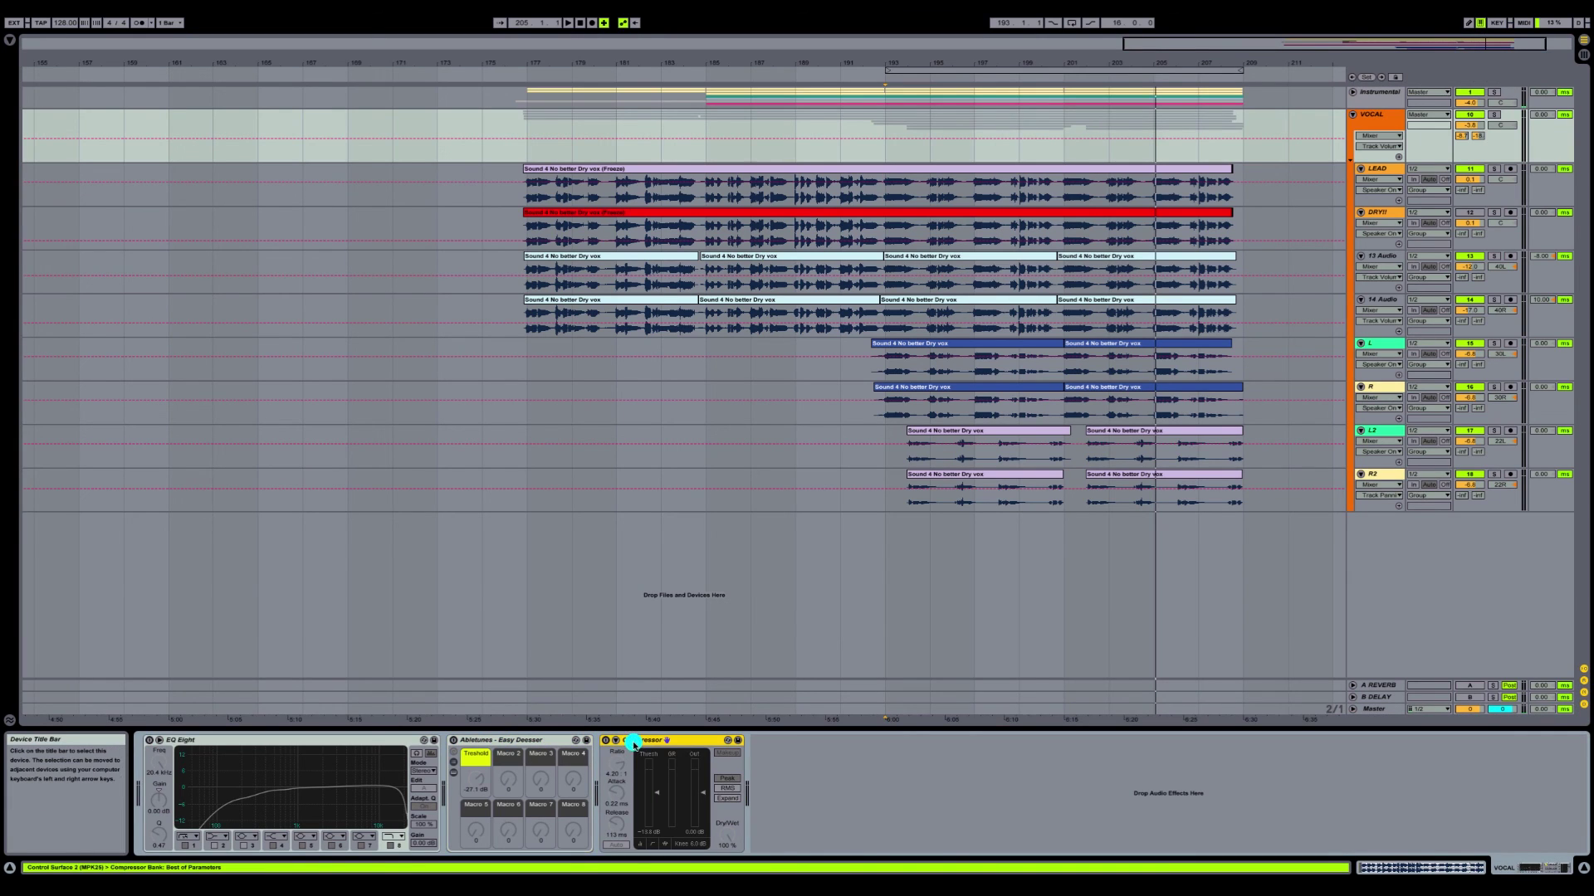